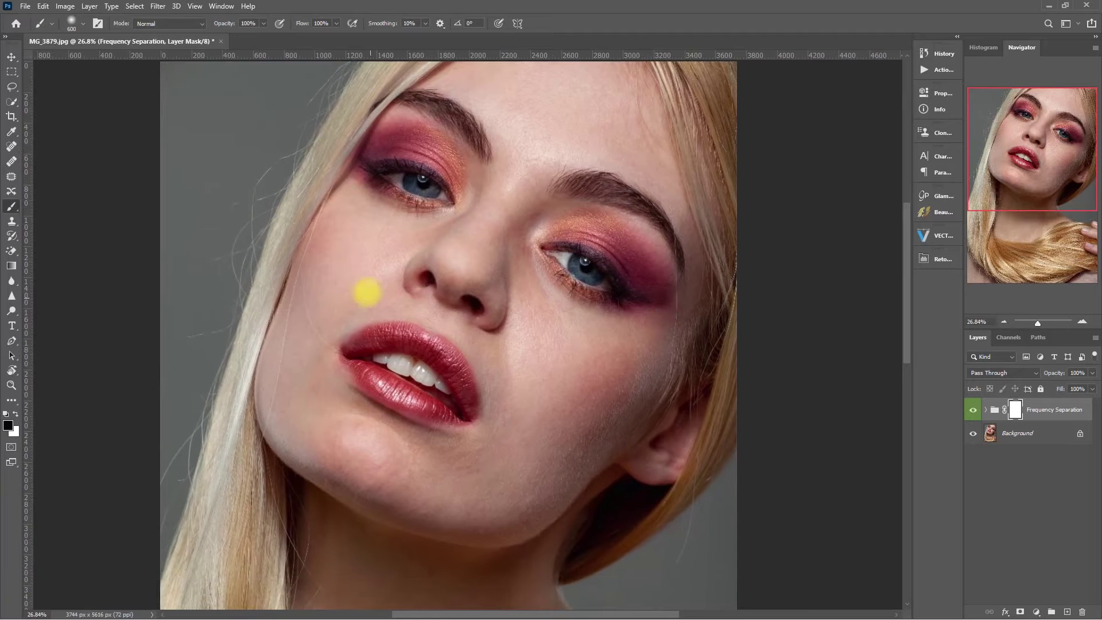
Mask the smoothing off the nose, then toggle the Low layer off and on to compare
mouse_move(425, 315)
mouse_down()
mouse_move(494, 347)
mouse_move(444, 325)
mouse_up()
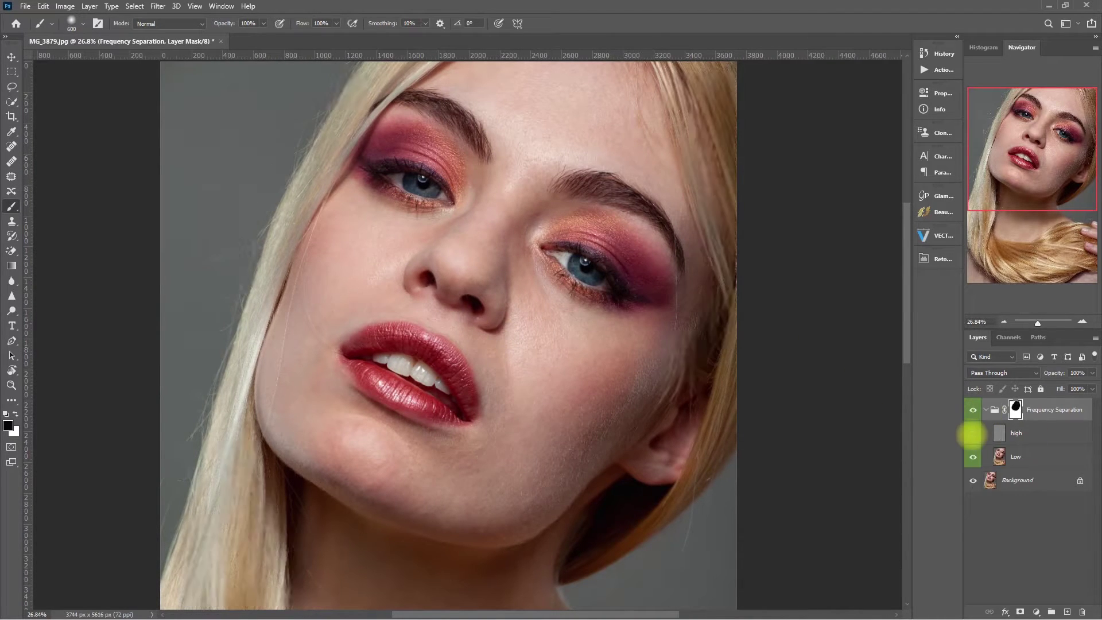
click(984, 409)
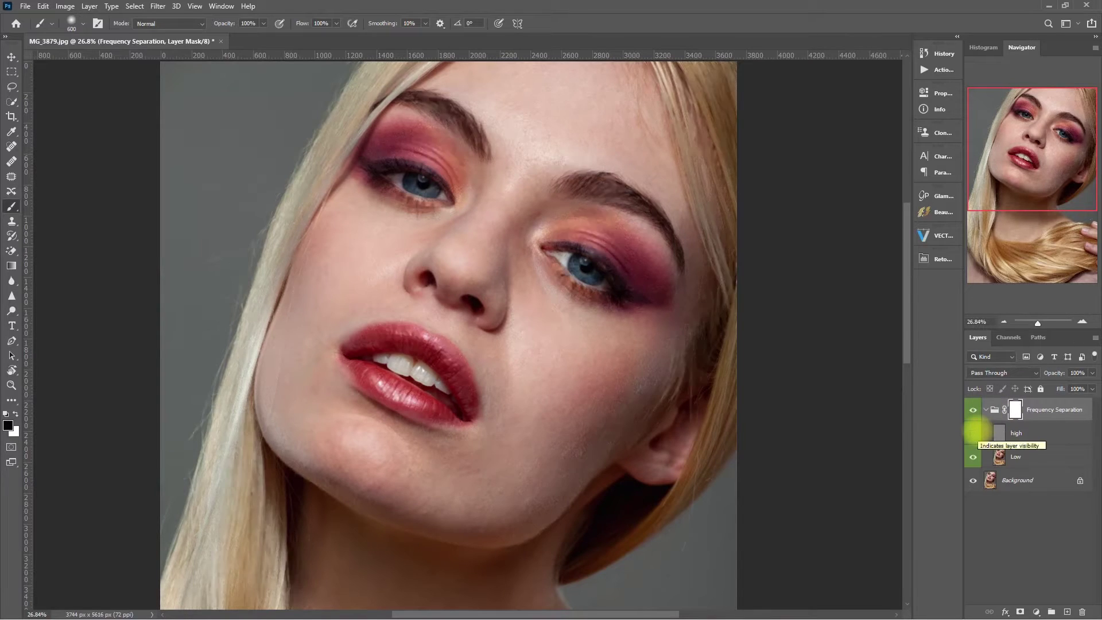
click(973, 457)
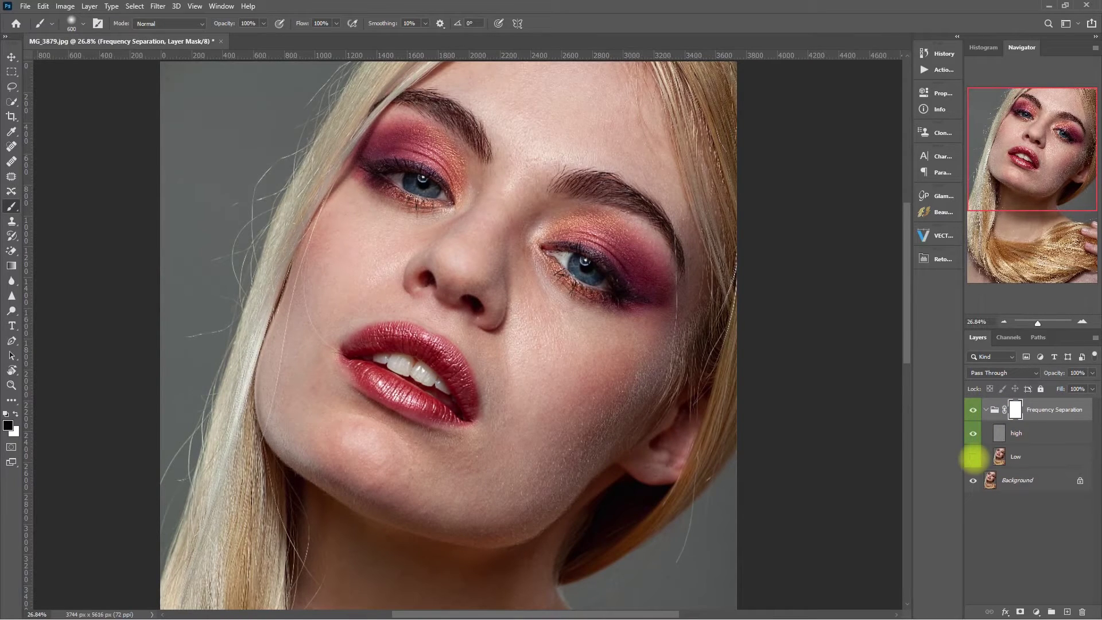
click(973, 457)
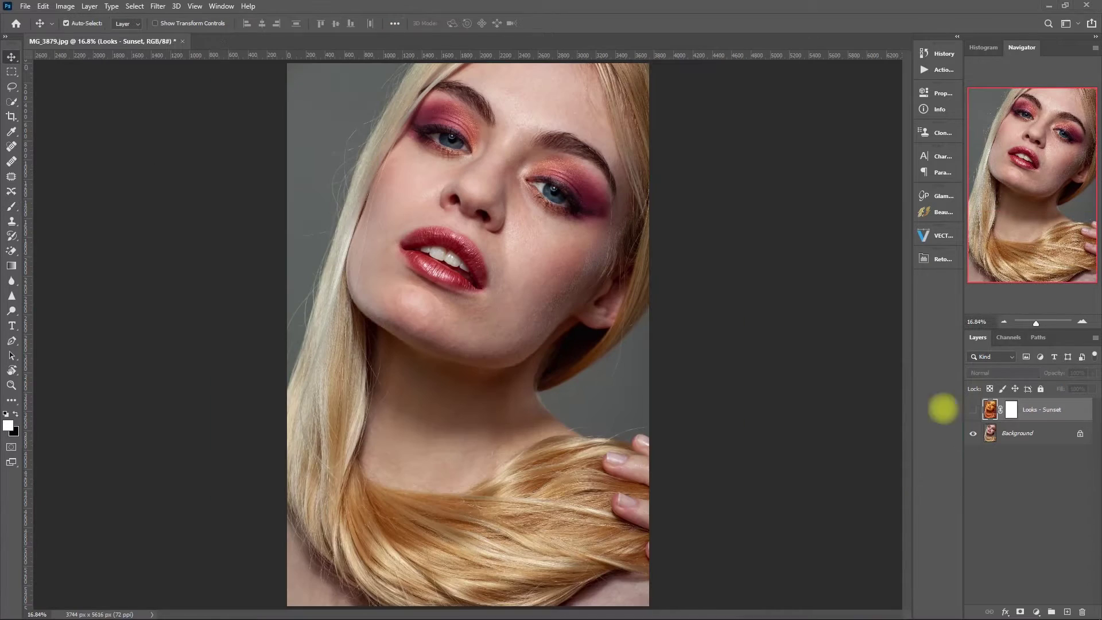
Try Retouch Pro FX presets Glamour 8, GOLD, Dreamy, NEON, COLOR 5, Rain, Sun 1 and Dust 2
click(941, 258)
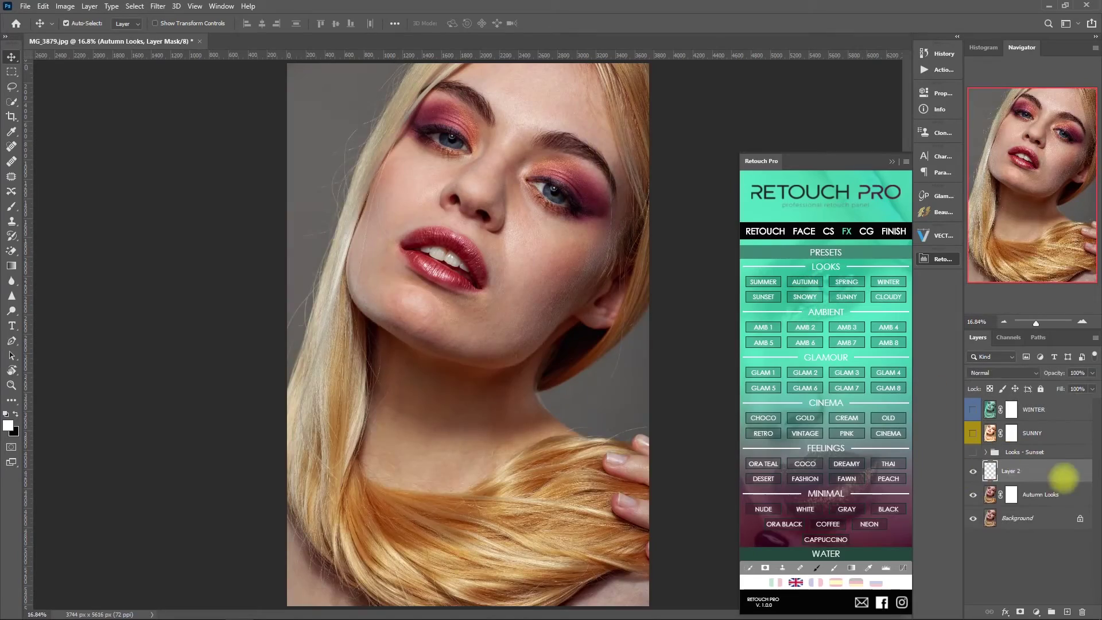
click(888, 388)
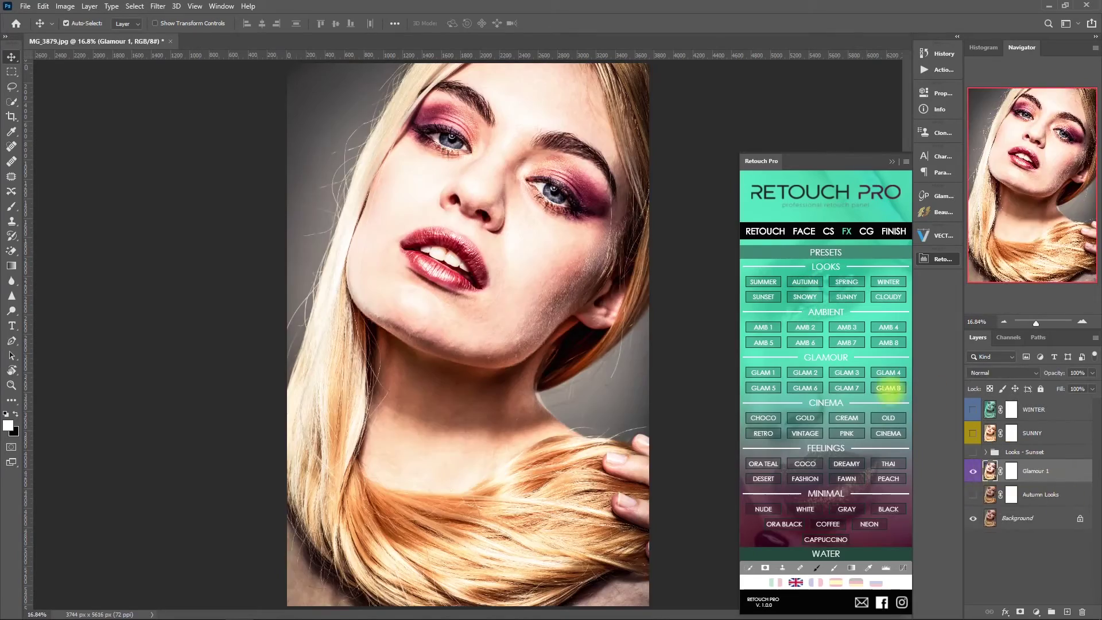
click(804, 417)
click(846, 463)
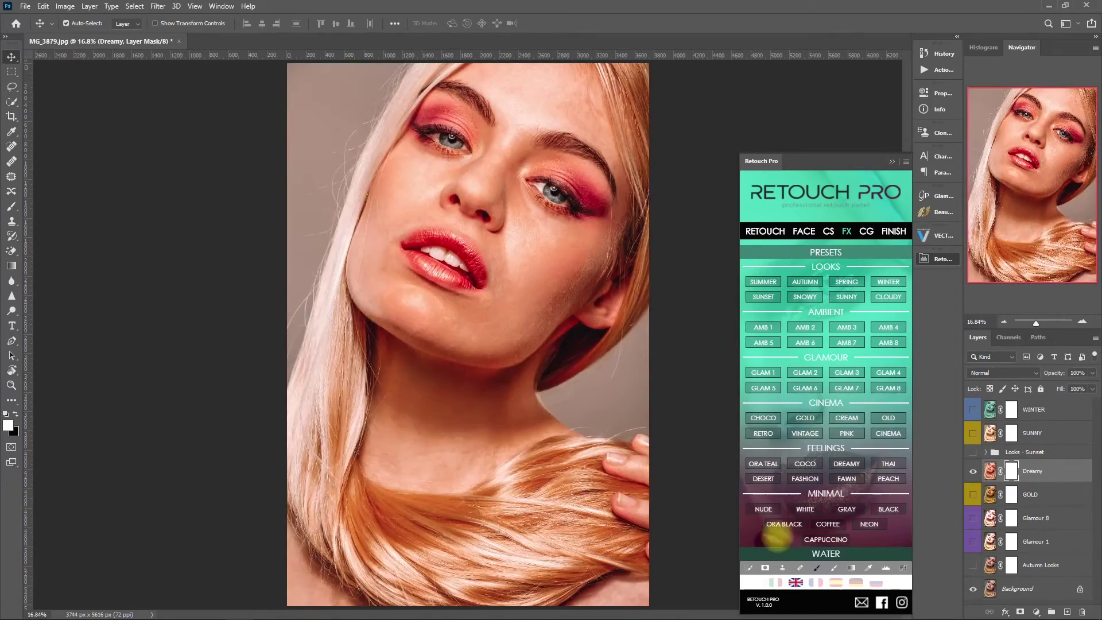
click(868, 523)
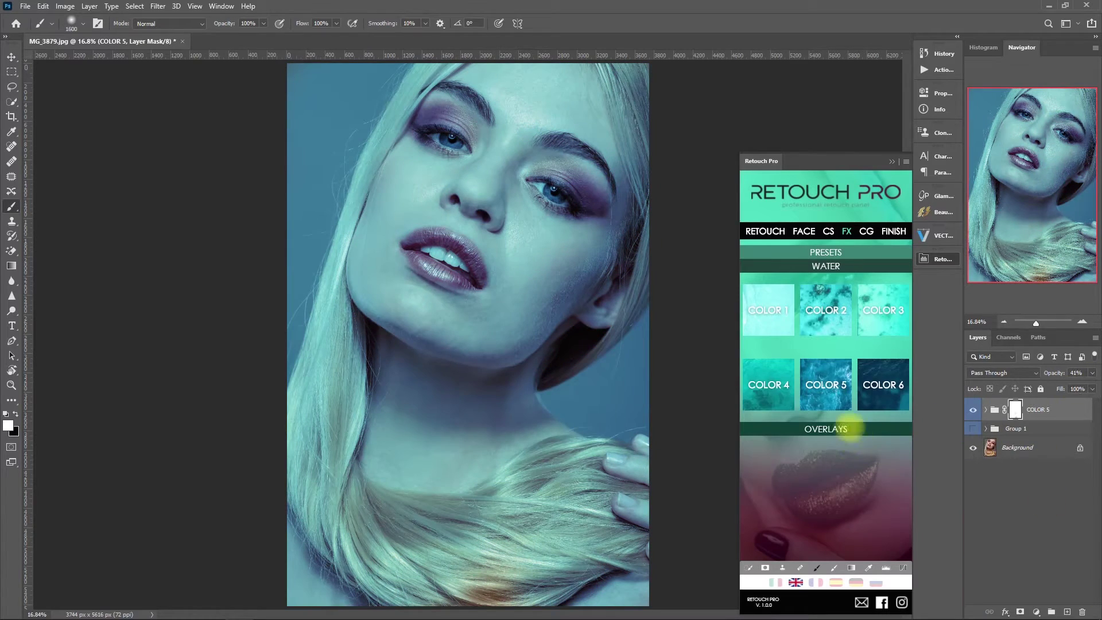
click(849, 427)
click(888, 385)
click(762, 442)
click(805, 502)
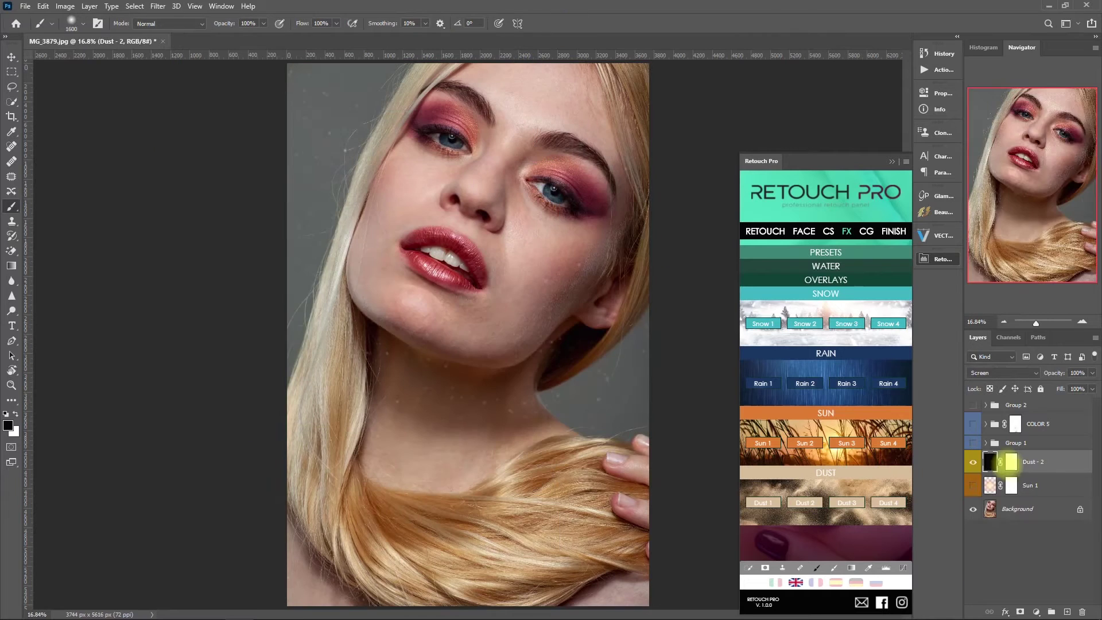
click(972, 462)
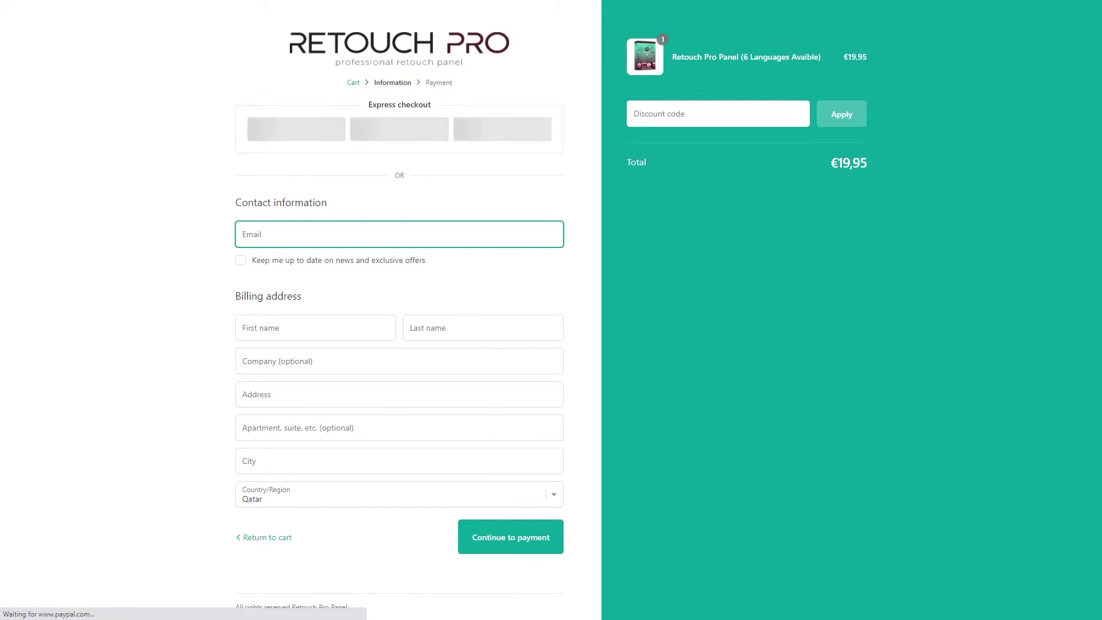
Enter the discount coupon code at checkout, lowering the total from €19,95 to €18,96
click(717, 114)
text(OMARRASEC)
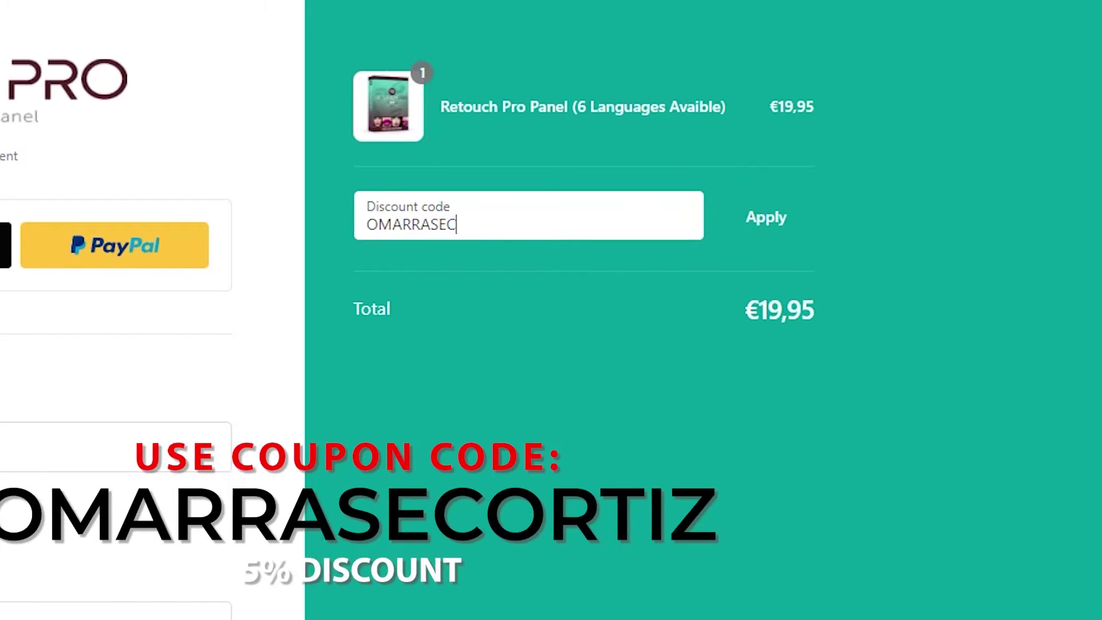
text(ORTIZ)
key(Return)
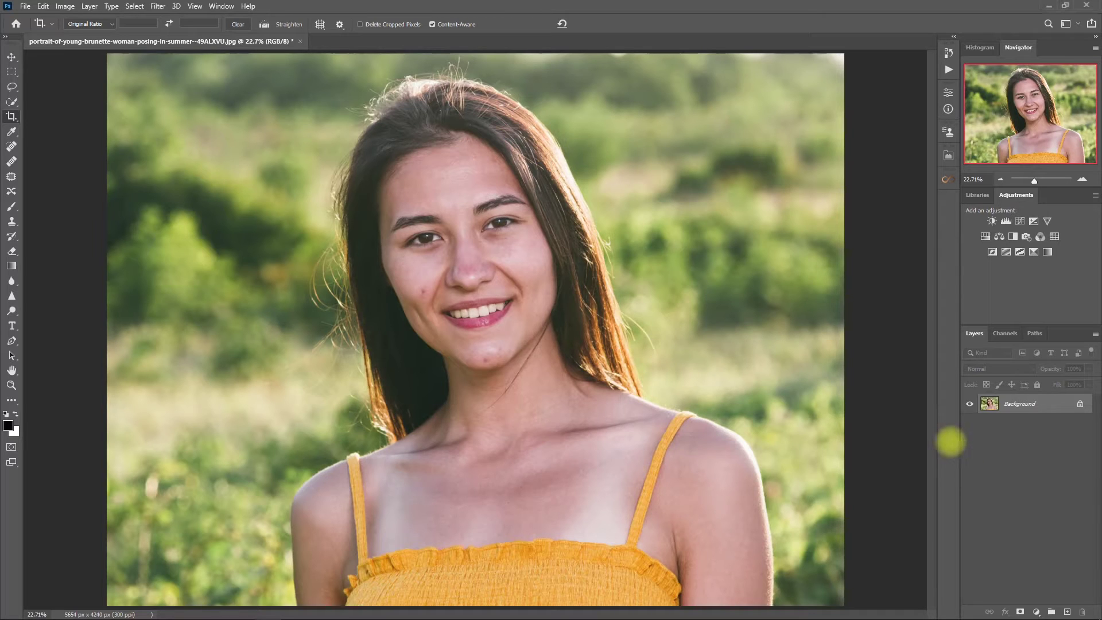
Duplicate Background to Layer 1 and spot-heal the cheek and chin blemishes
key(ctrl+j)
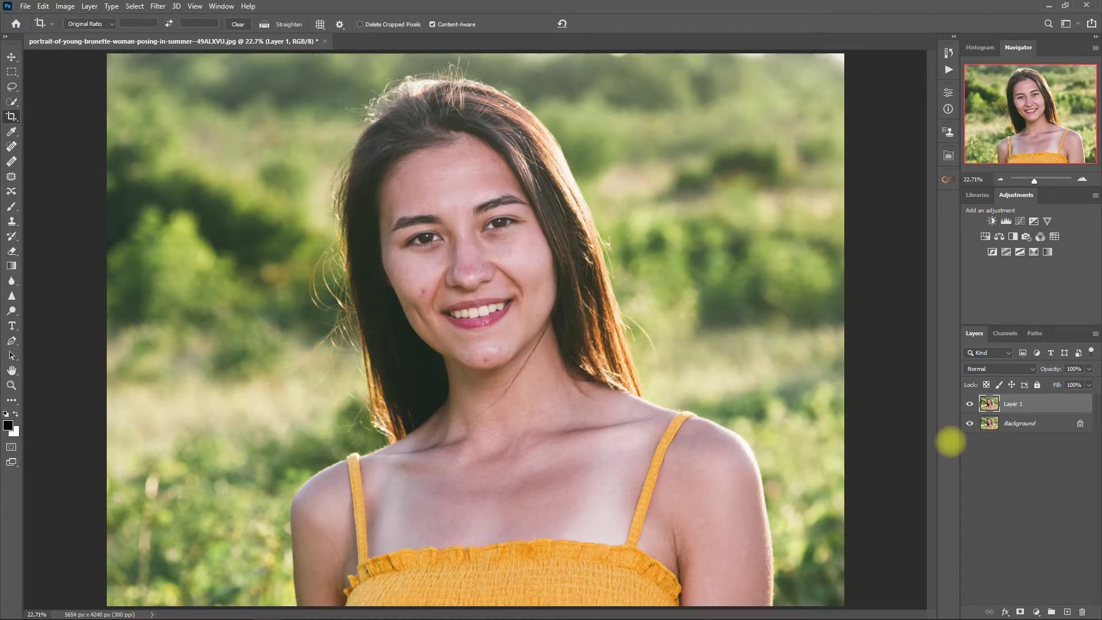
click(11, 146)
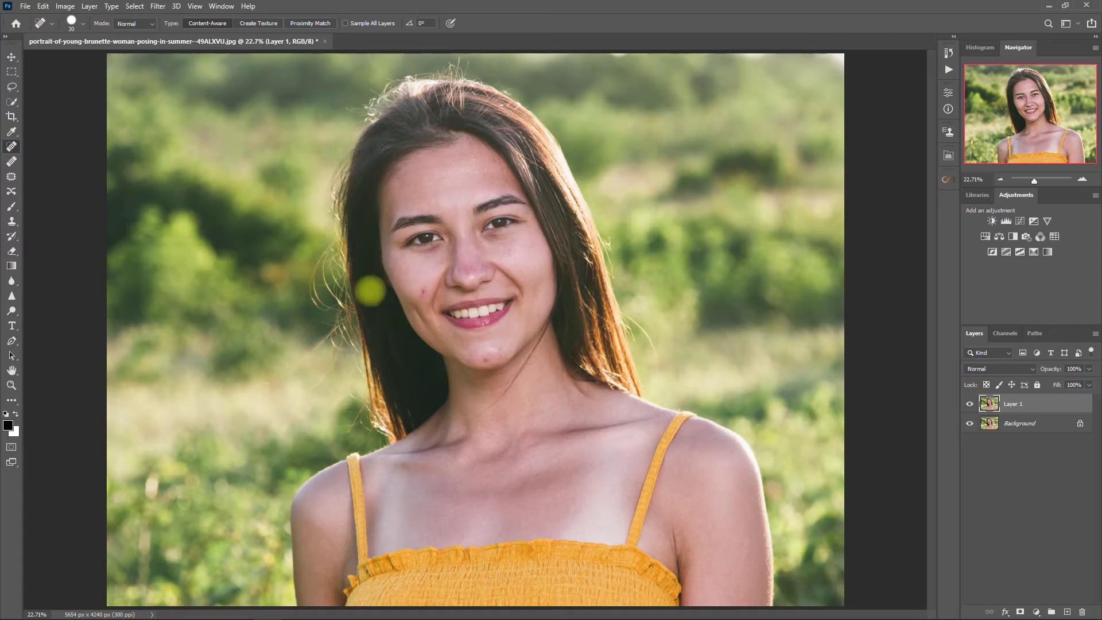
scroll(347, 284, up, 5)
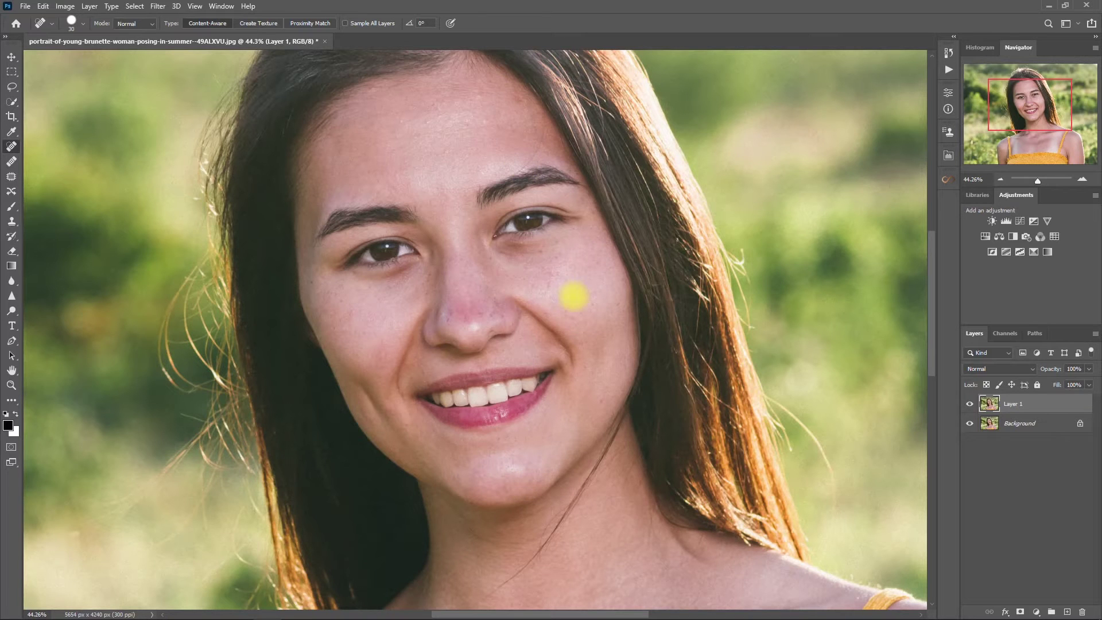
scroll(573, 295, down, 5)
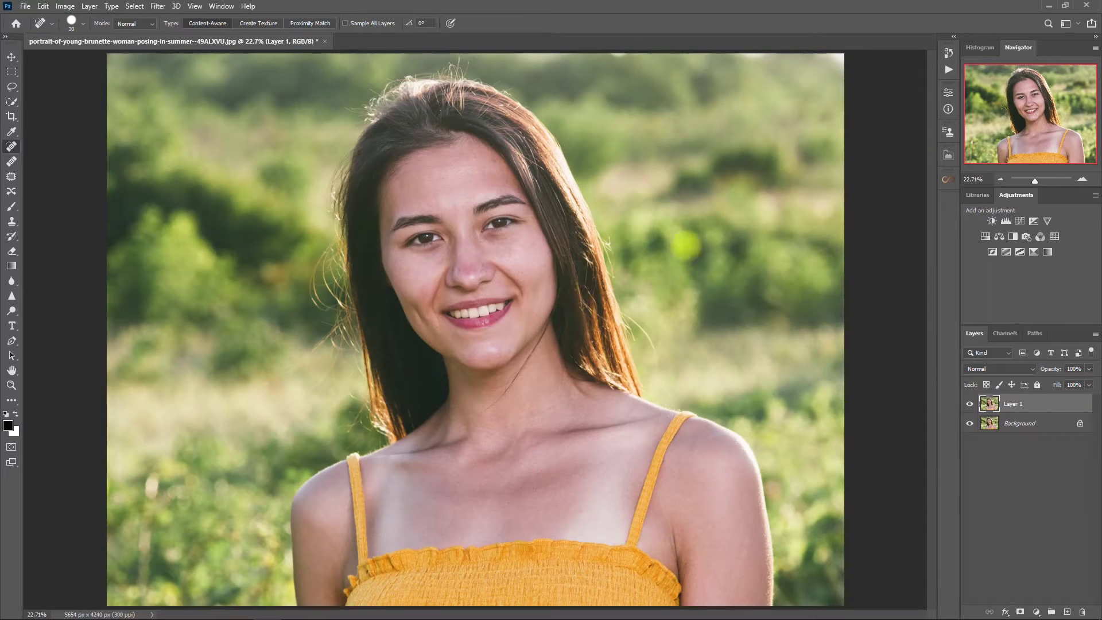
click(947, 179)
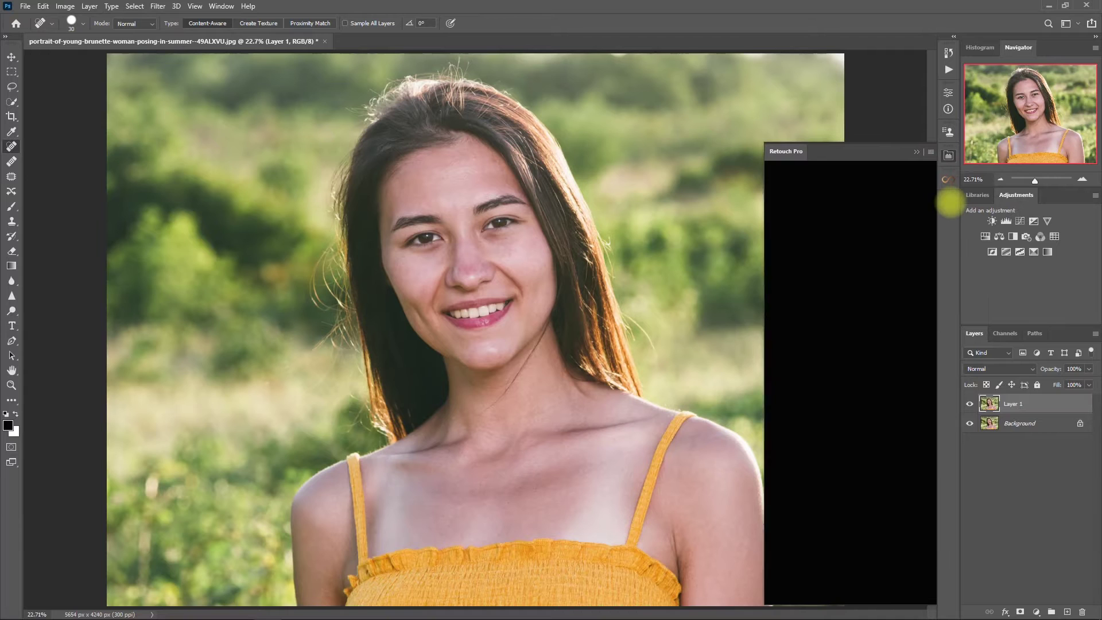
Create a Frequency Separation group, hide its high layer and select the Low layer
click(877, 261)
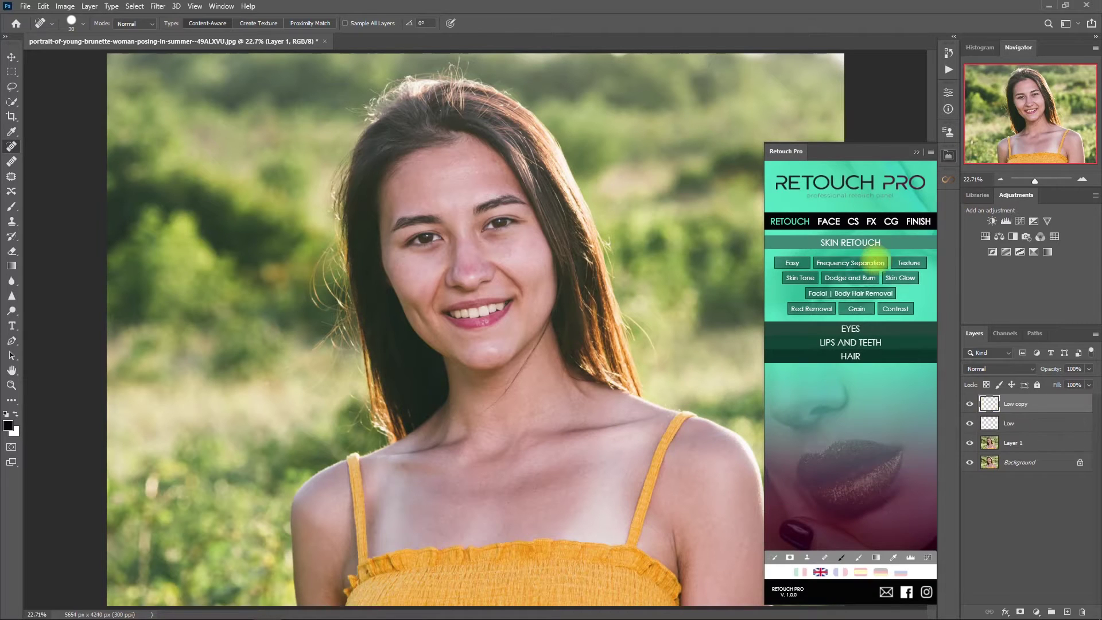
click(916, 152)
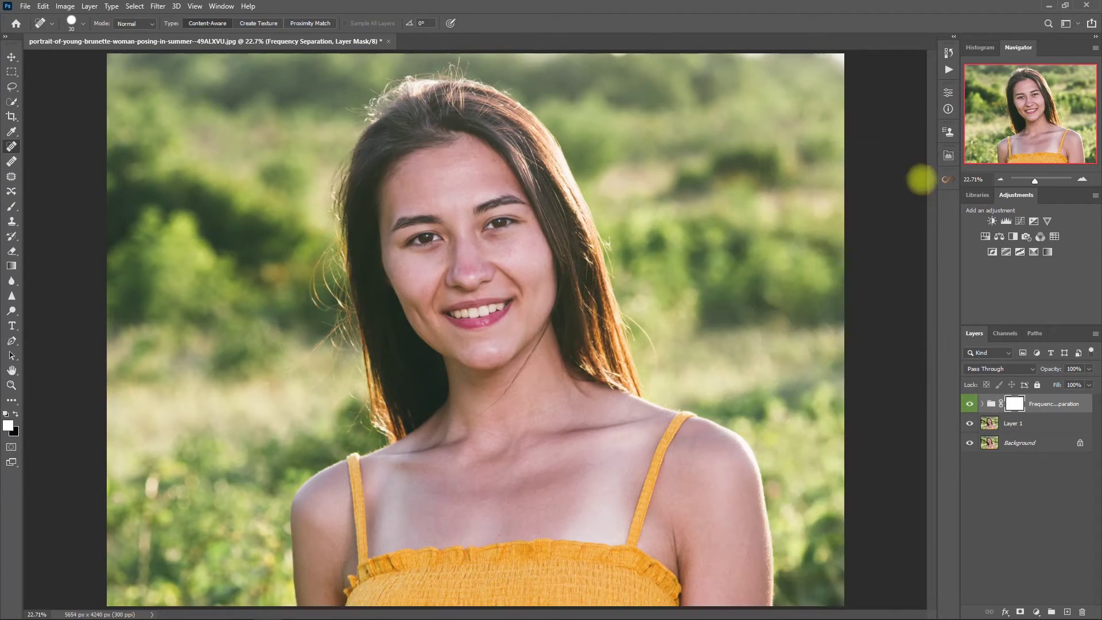
click(981, 403)
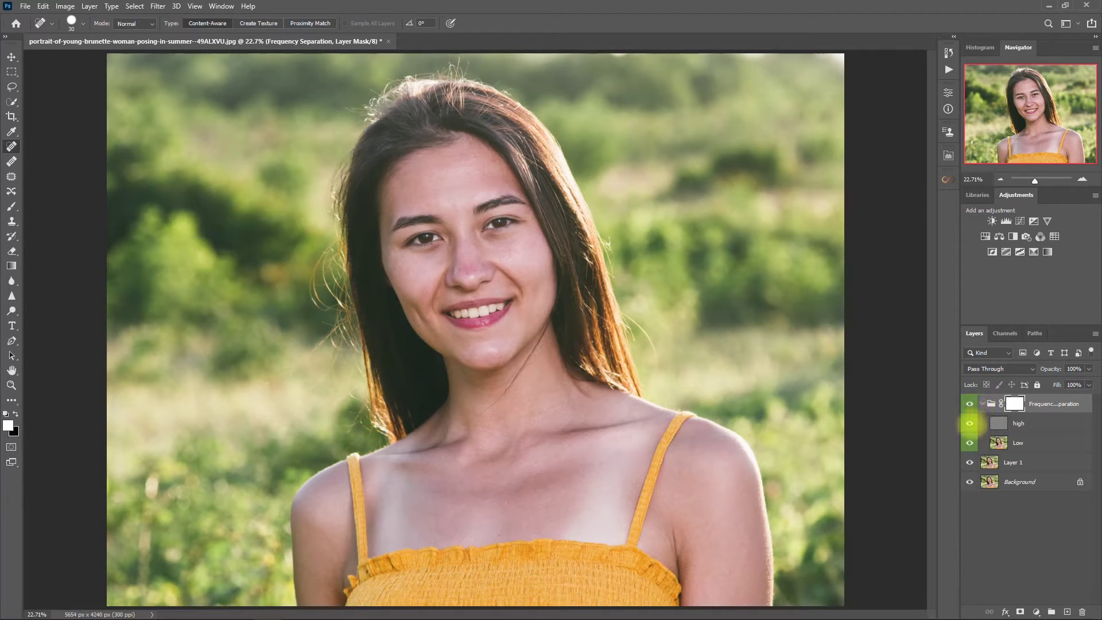
click(969, 424)
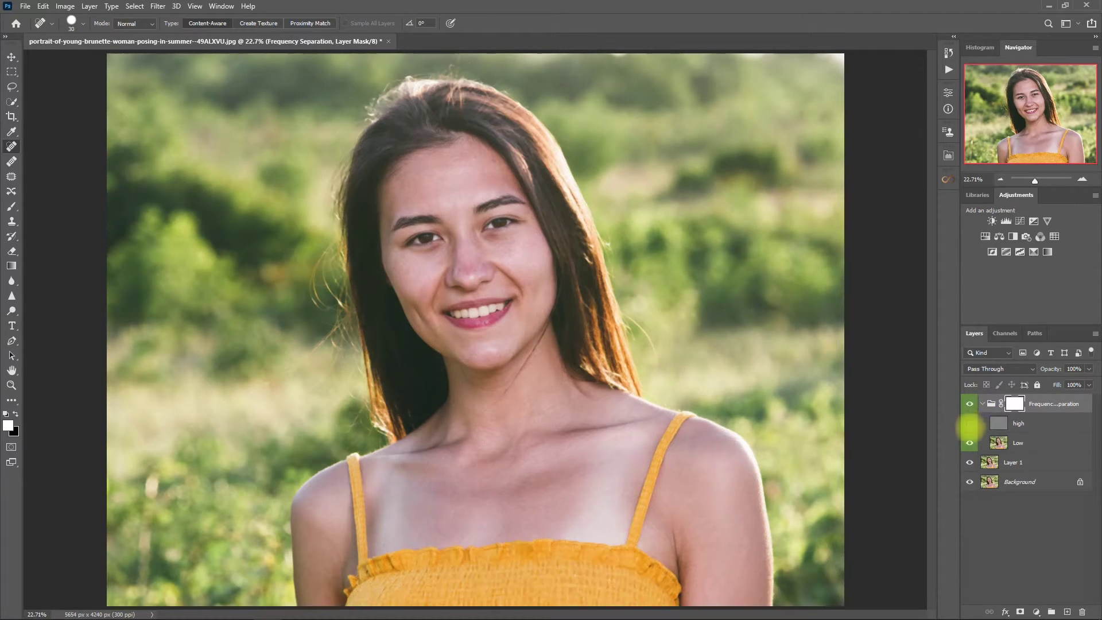
click(999, 442)
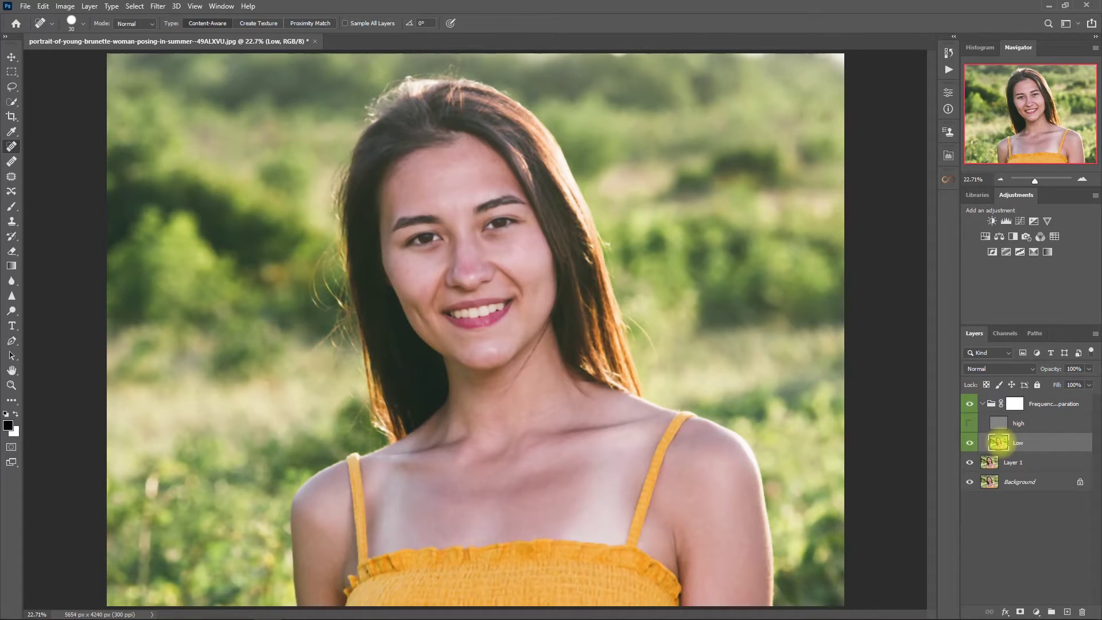
click(158, 6)
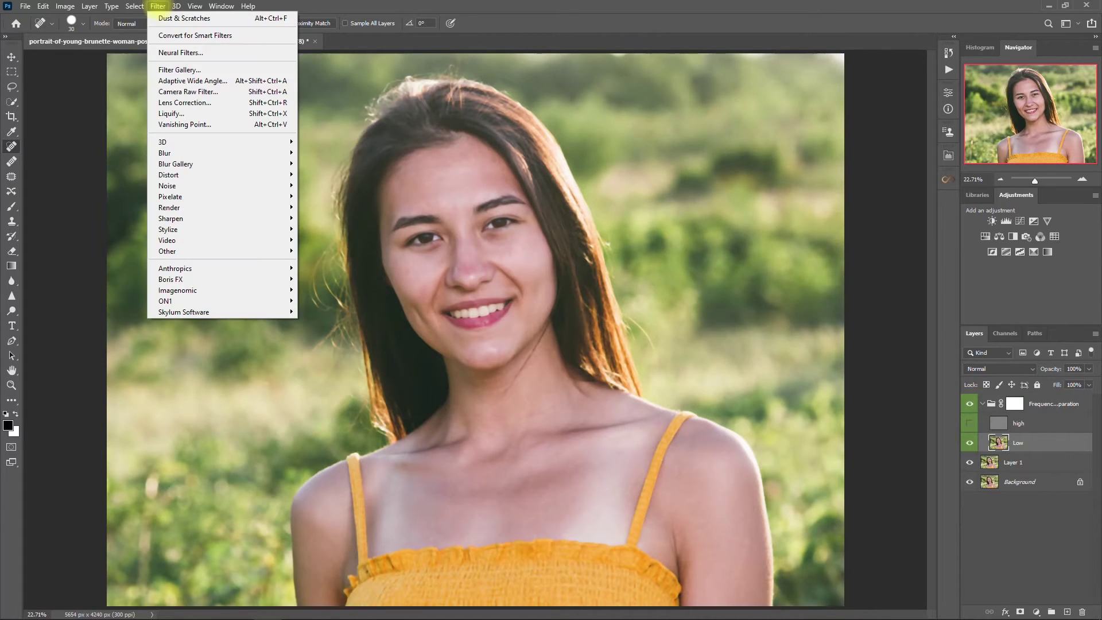
Apply Surface Blur to the Low layer at Radius 49 pixels, Threshold 16 levels
mouse_move(172, 153)
click(322, 262)
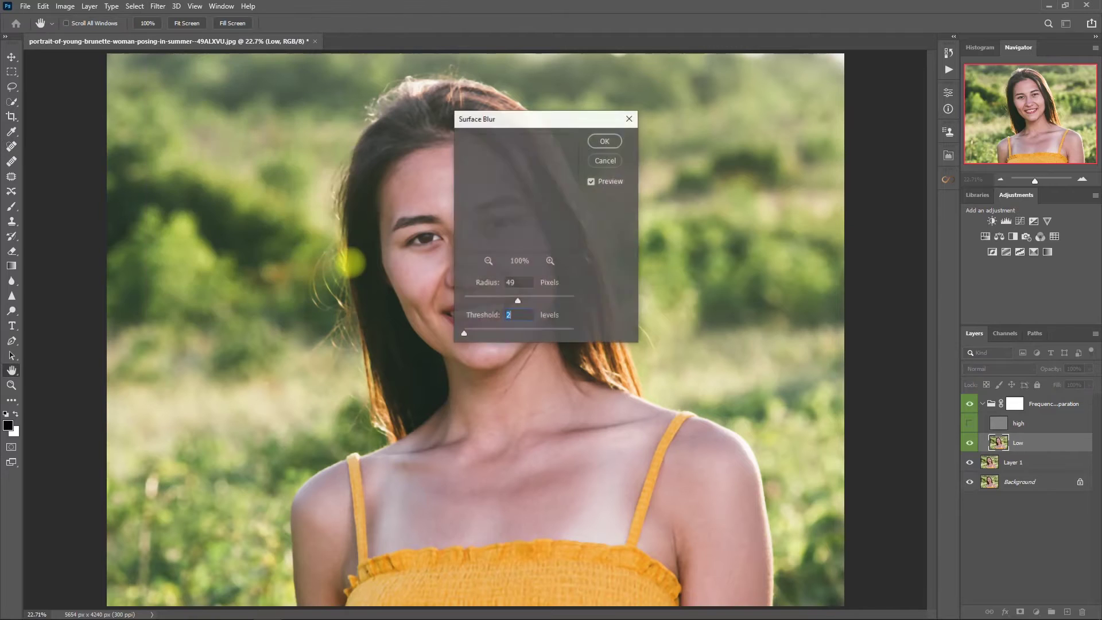
drag(543, 119, 713, 110)
click(664, 239)
drag(688, 172, 710, 248)
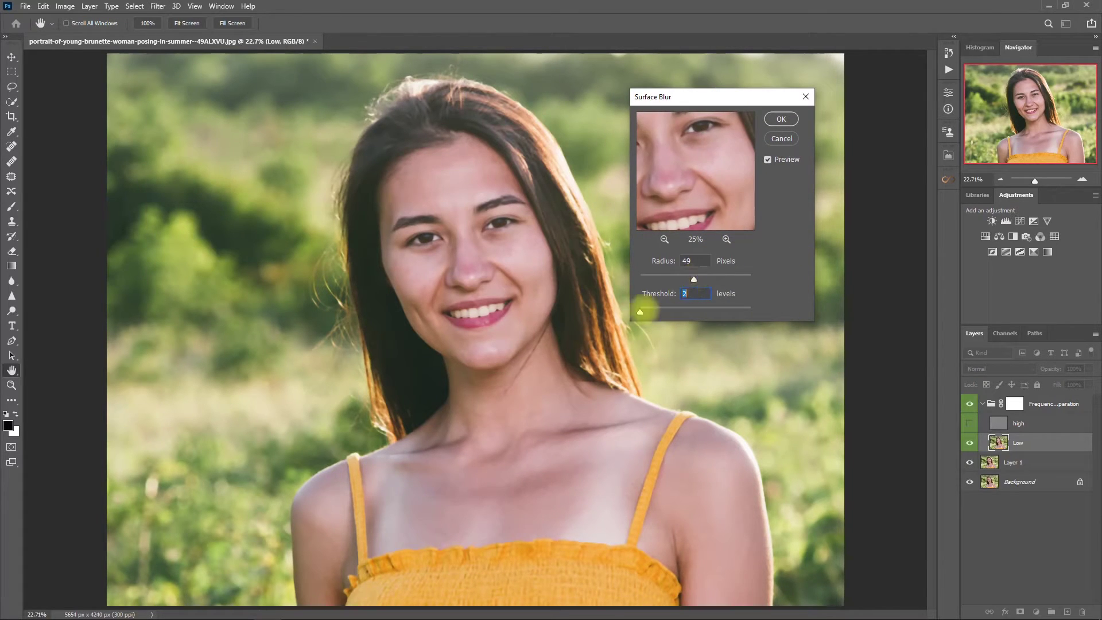
drag(640, 312, 646, 311)
click(693, 279)
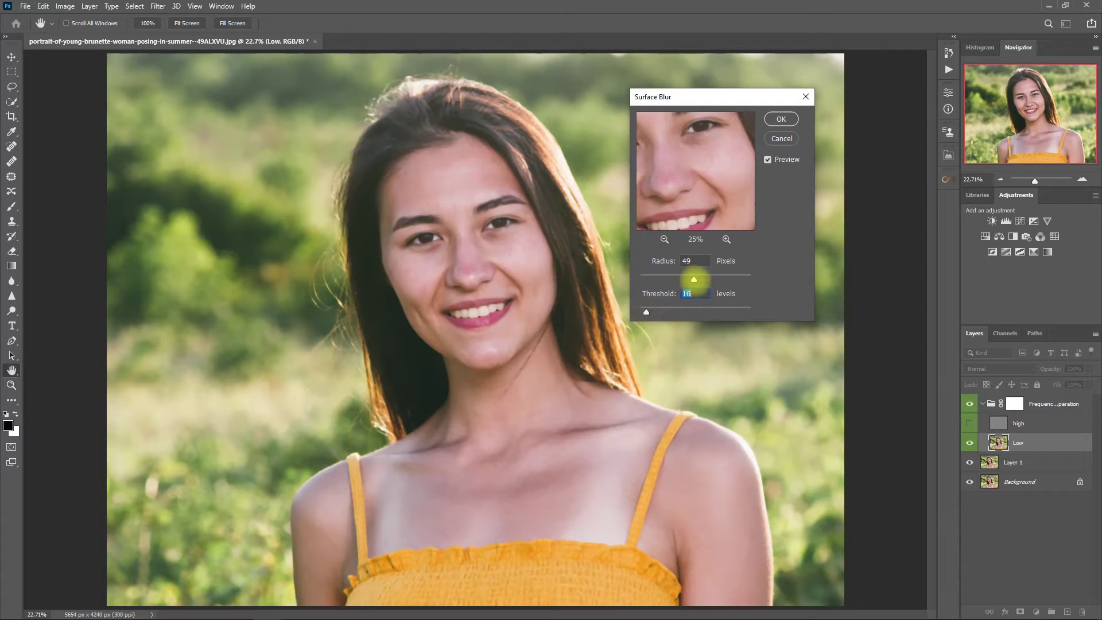
mouse_move(721, 184)
mouse_down()
mouse_move(701, 196)
mouse_move(720, 180)
mouse_move(731, 198)
mouse_move(722, 199)
mouse_up()
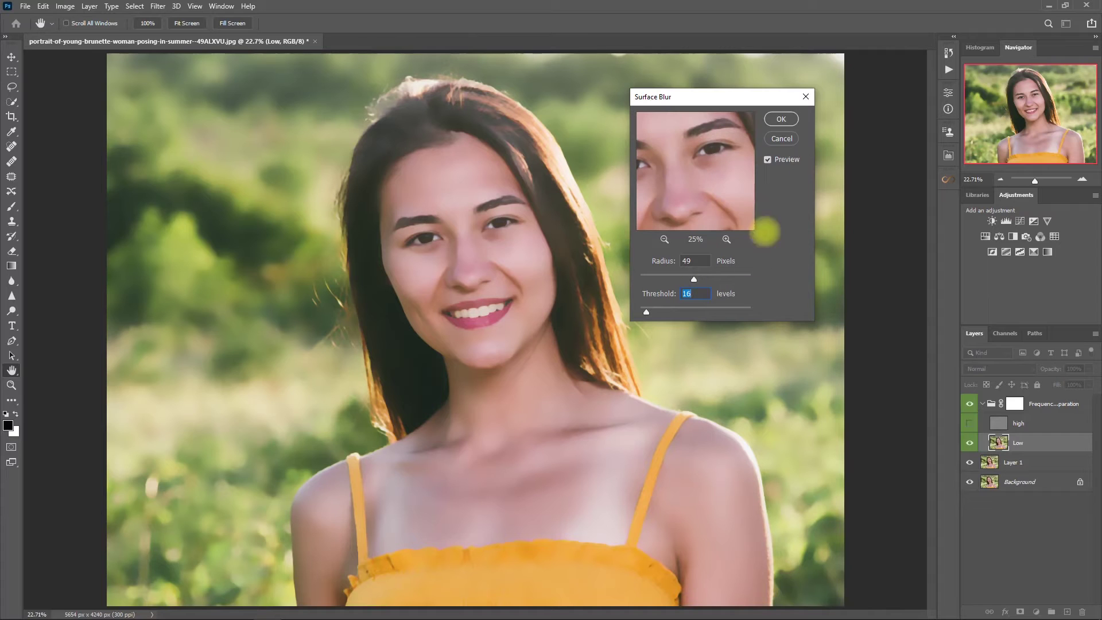
click(781, 117)
key(j)
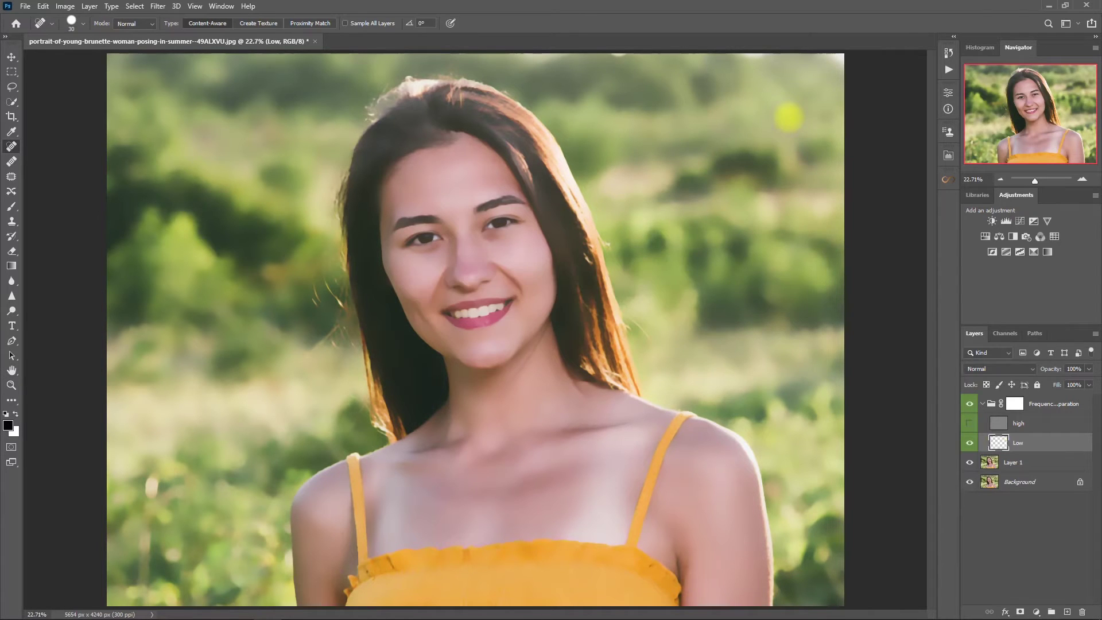
Show and select the high layer, with Clone Stamp sampling the Current Layer
click(969, 422)
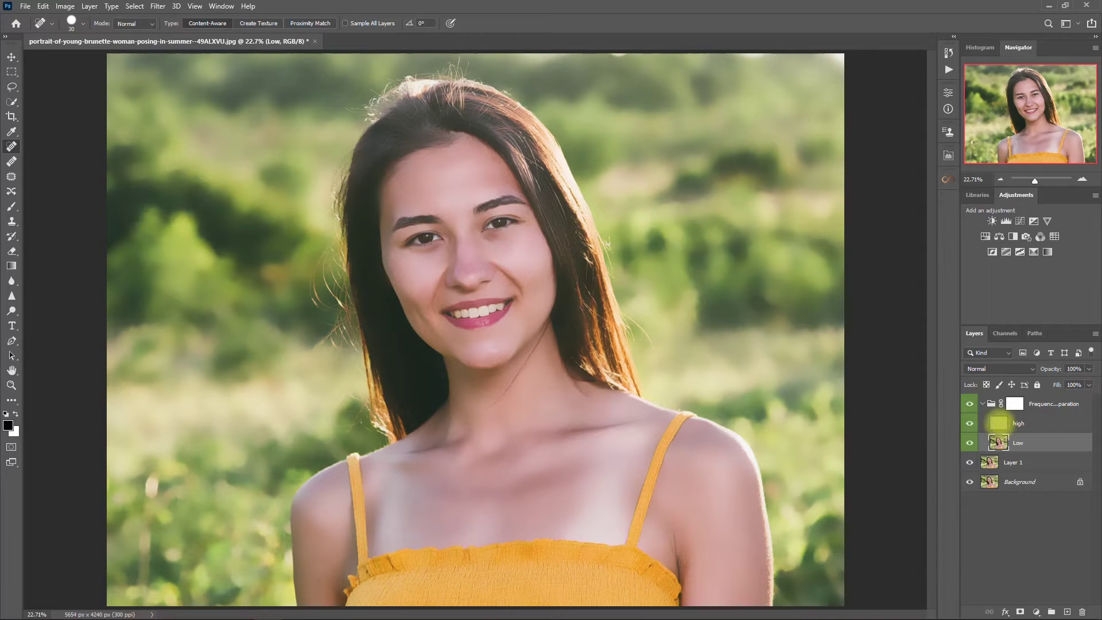
click(998, 423)
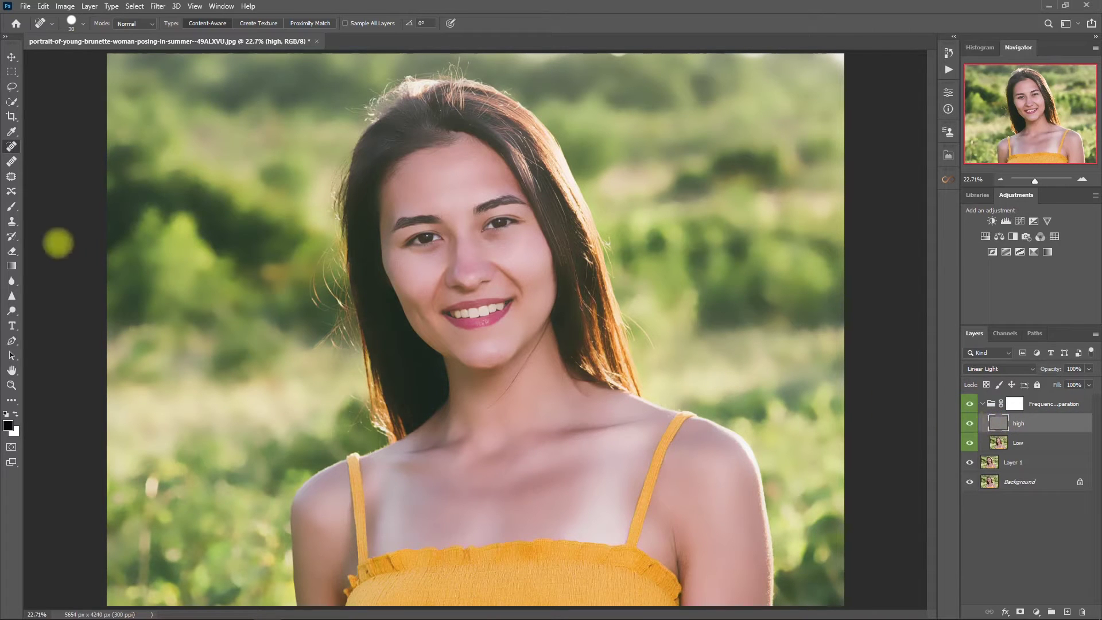
click(12, 221)
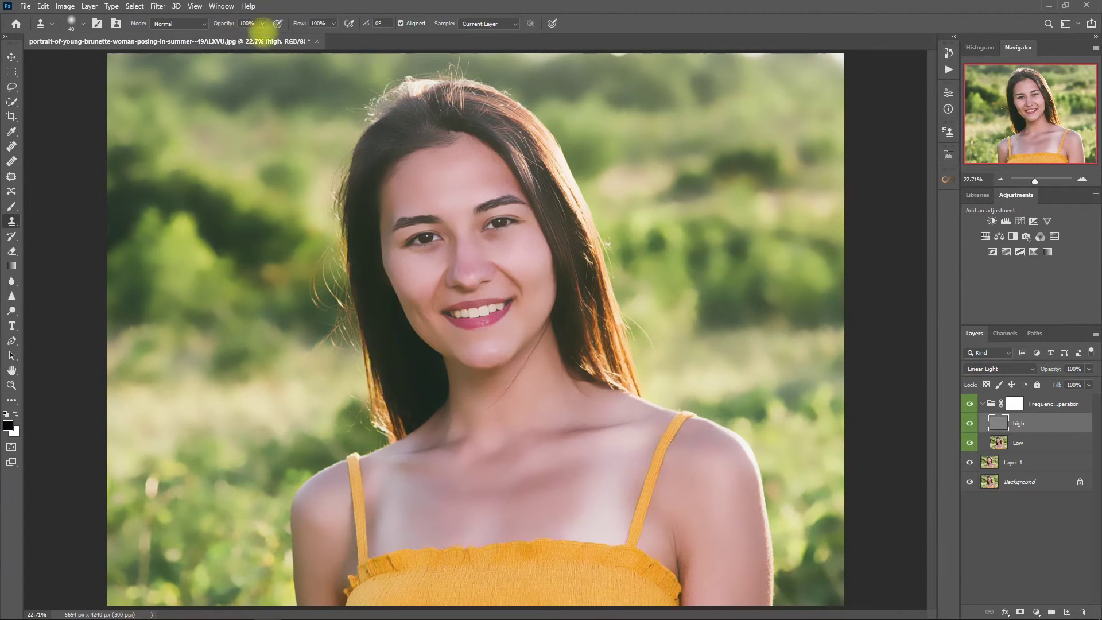
click(516, 23)
click(515, 23)
scroll(647, 254, up, 4)
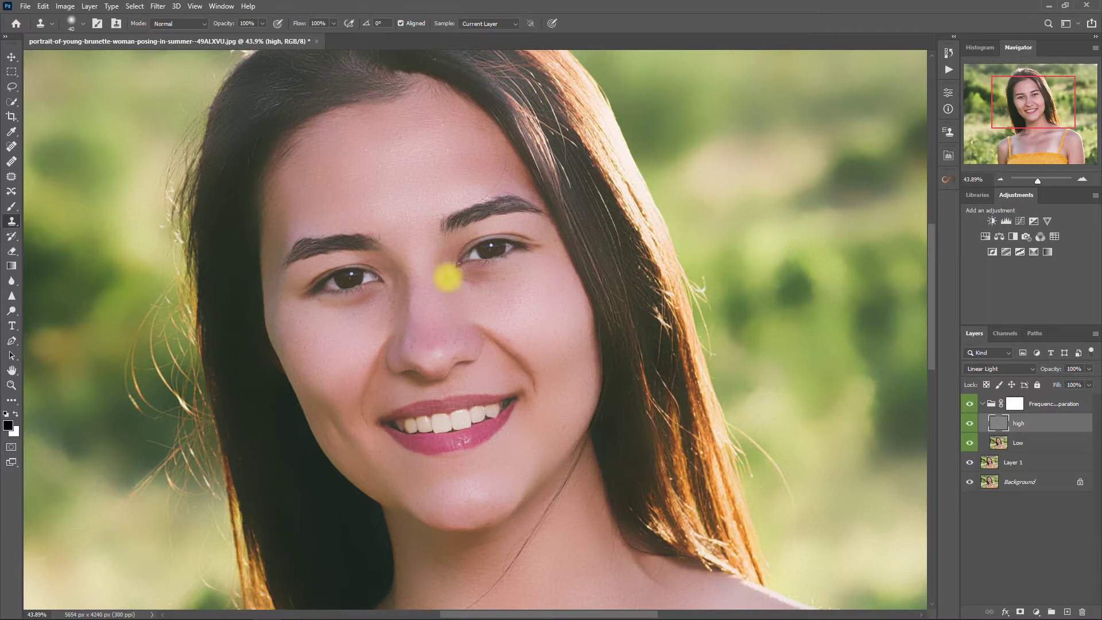
Clone clean skin over blemishes under the eye, on the nose, nose tip and cheek
alt+click(448, 280)
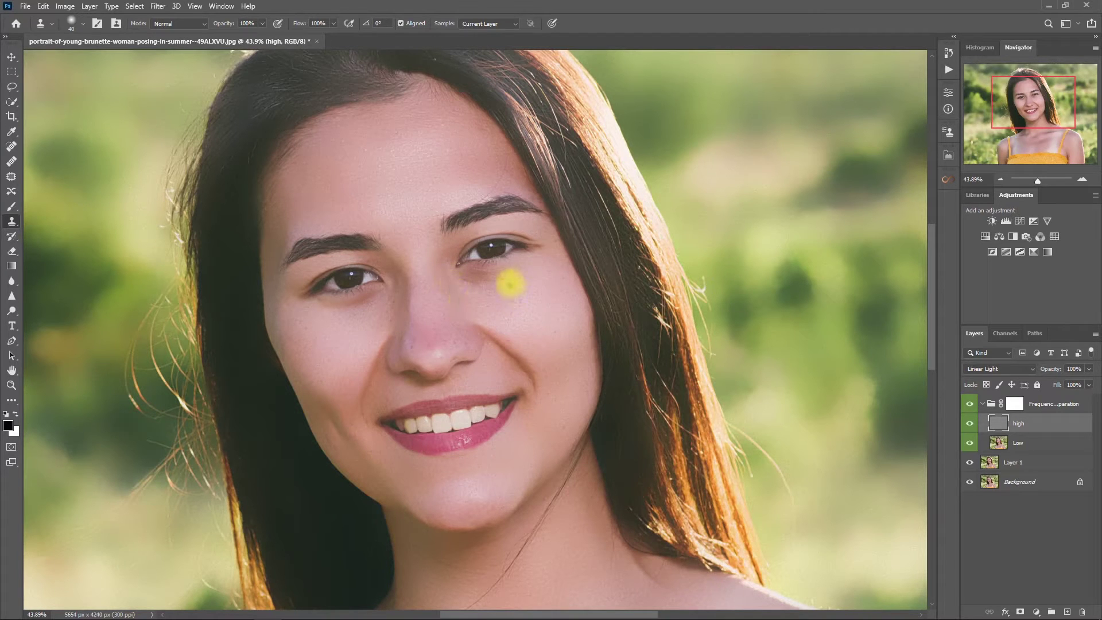
click(504, 280)
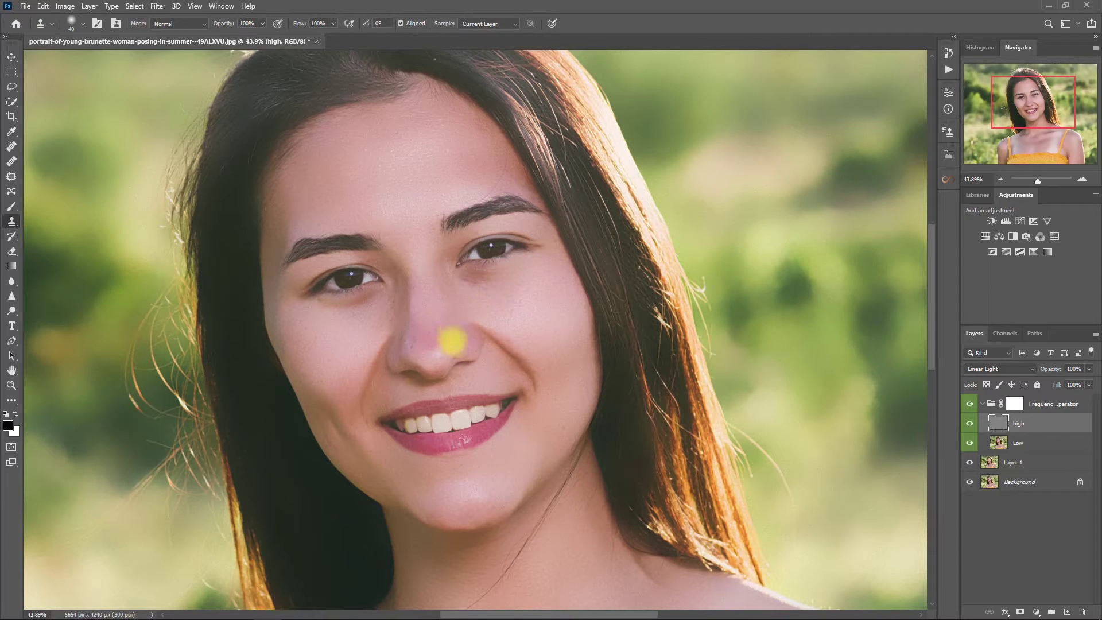
click(466, 356)
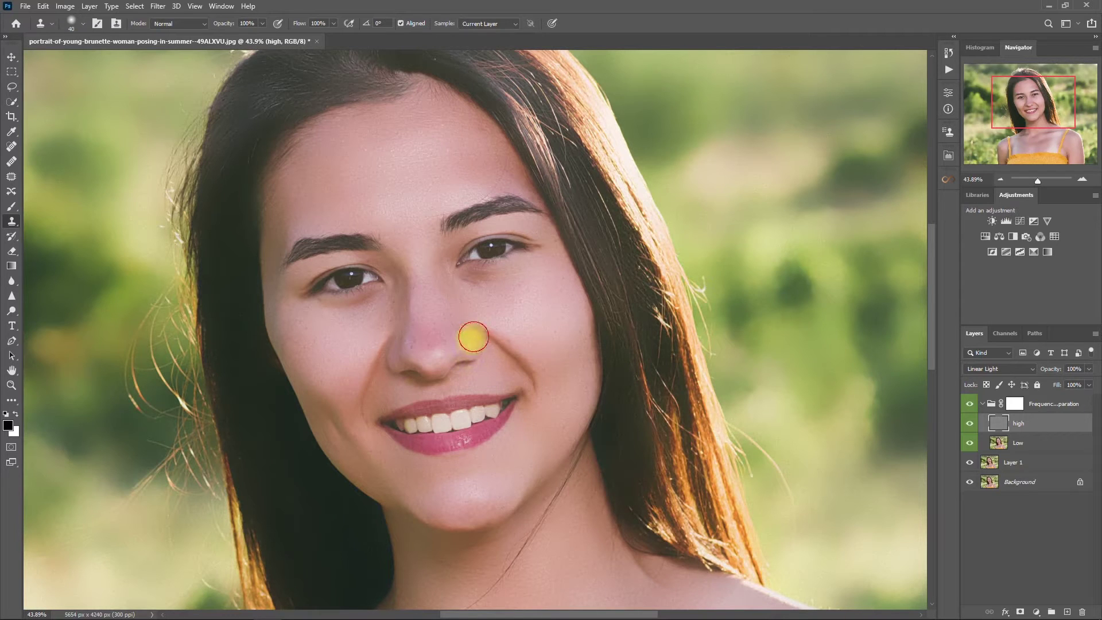
click(466, 342)
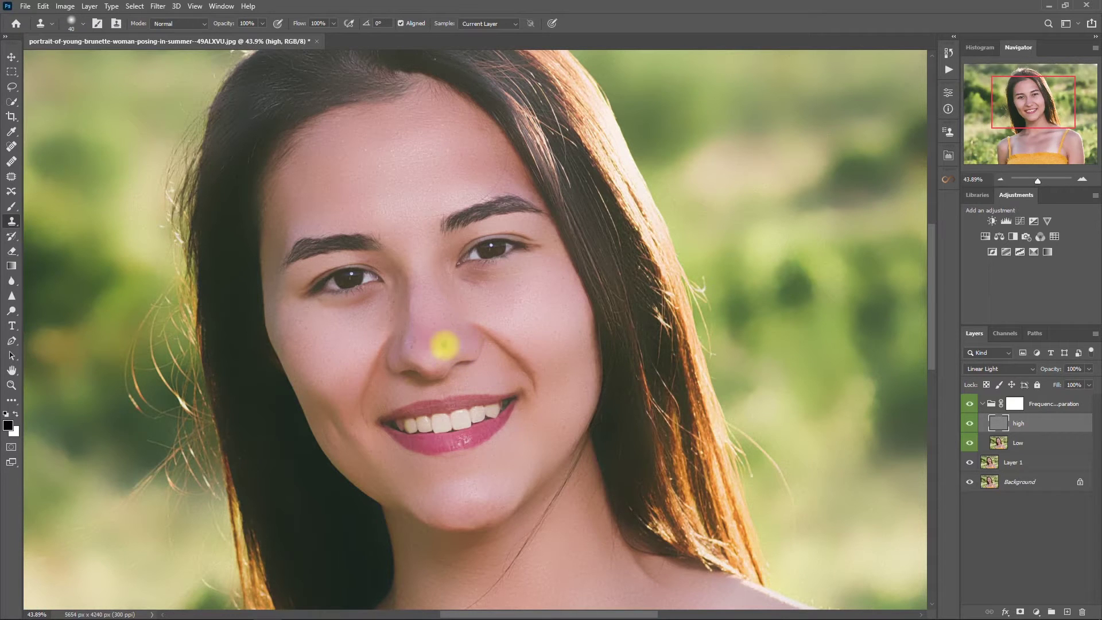
click(438, 339)
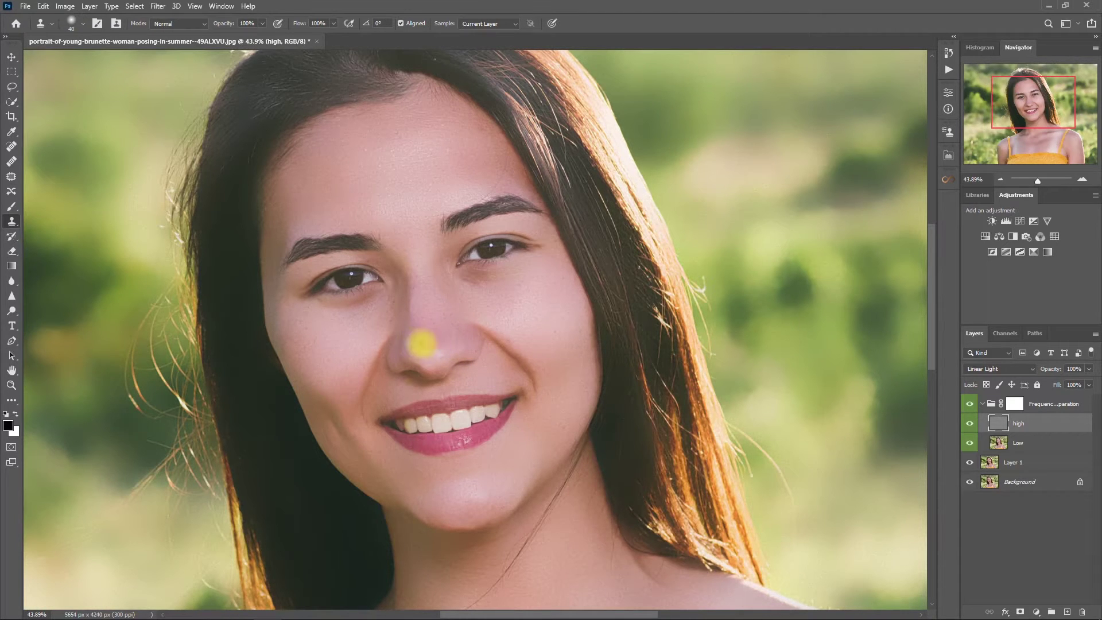
click(554, 333)
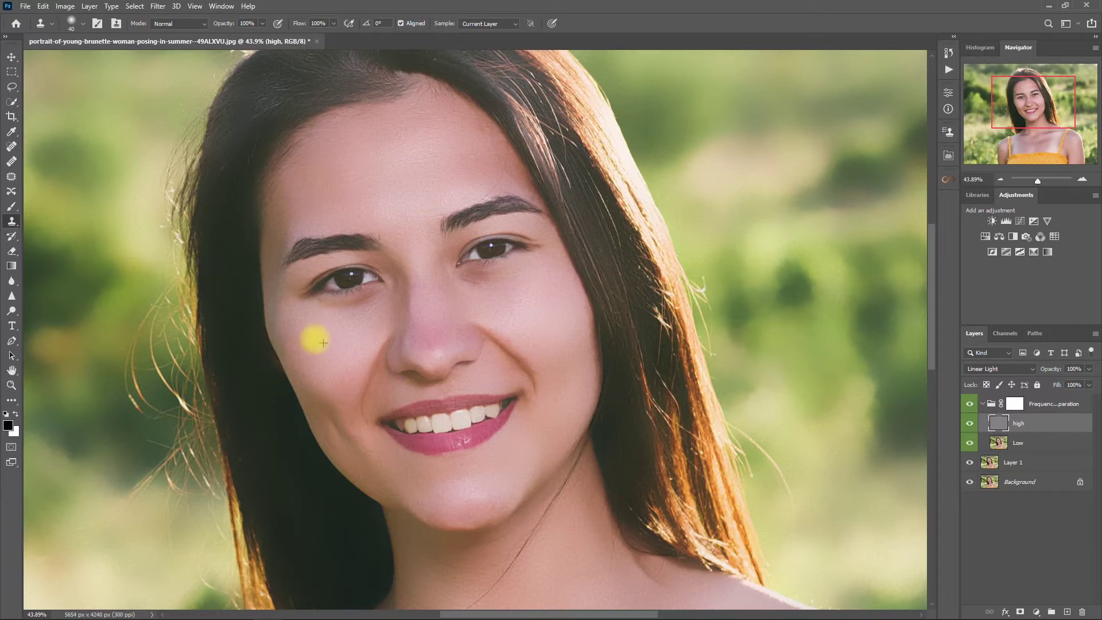
Collapse the Frequency Separation group and hide it to compare with the original
scroll(514, 428, down, 2)
scroll(591, 433, down, 1)
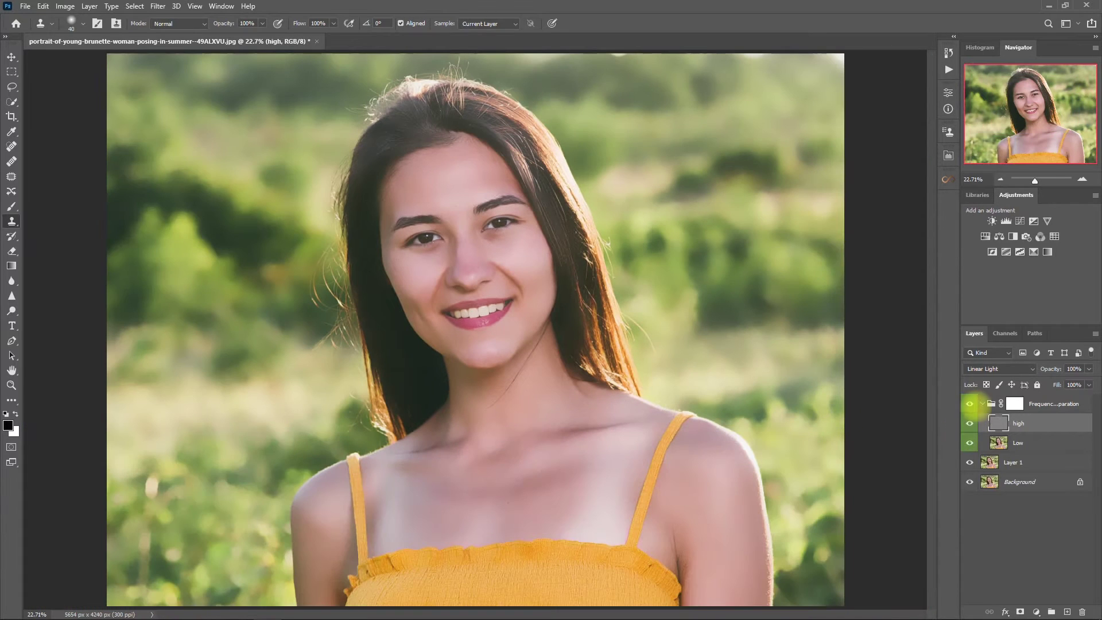
click(982, 404)
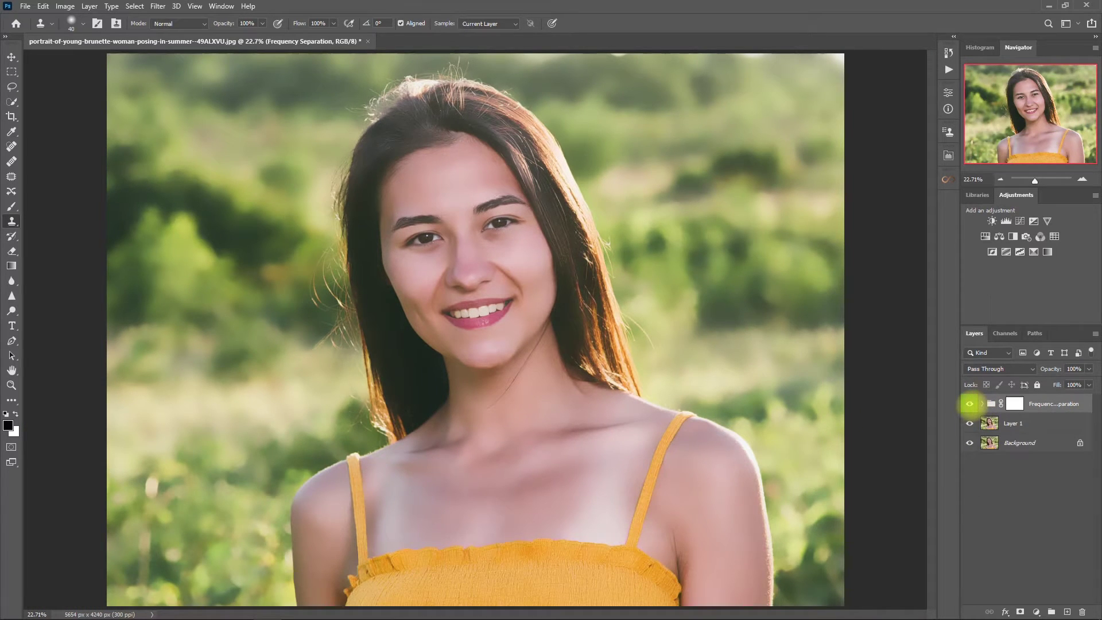
click(970, 404)
Compare the Frequency Separation retouch on and off, then target the group's mask
click(969, 404)
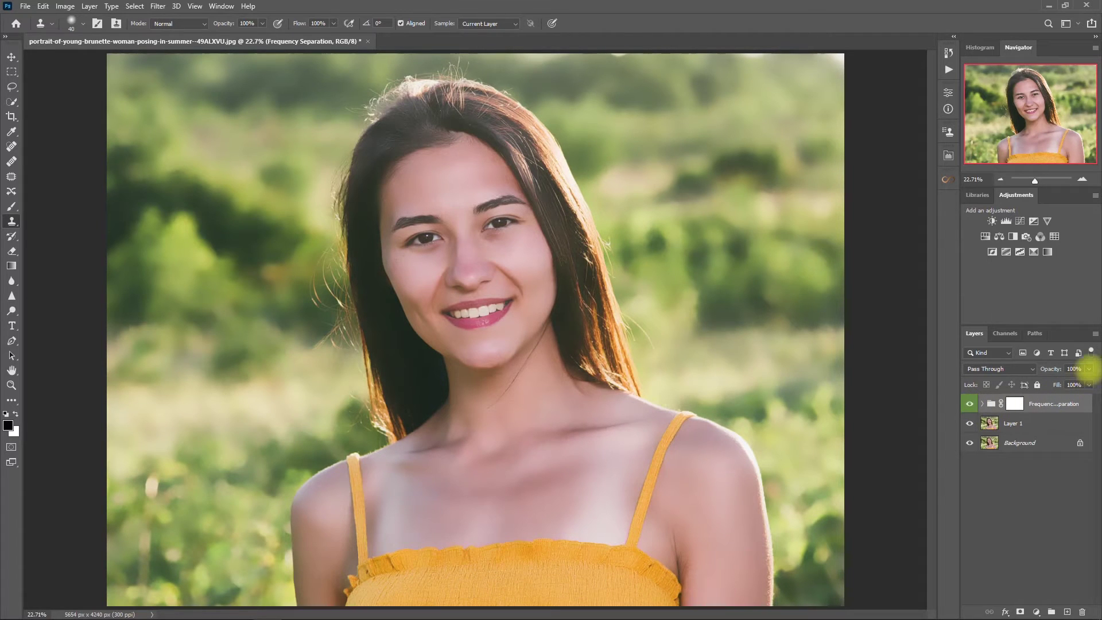
key(v)
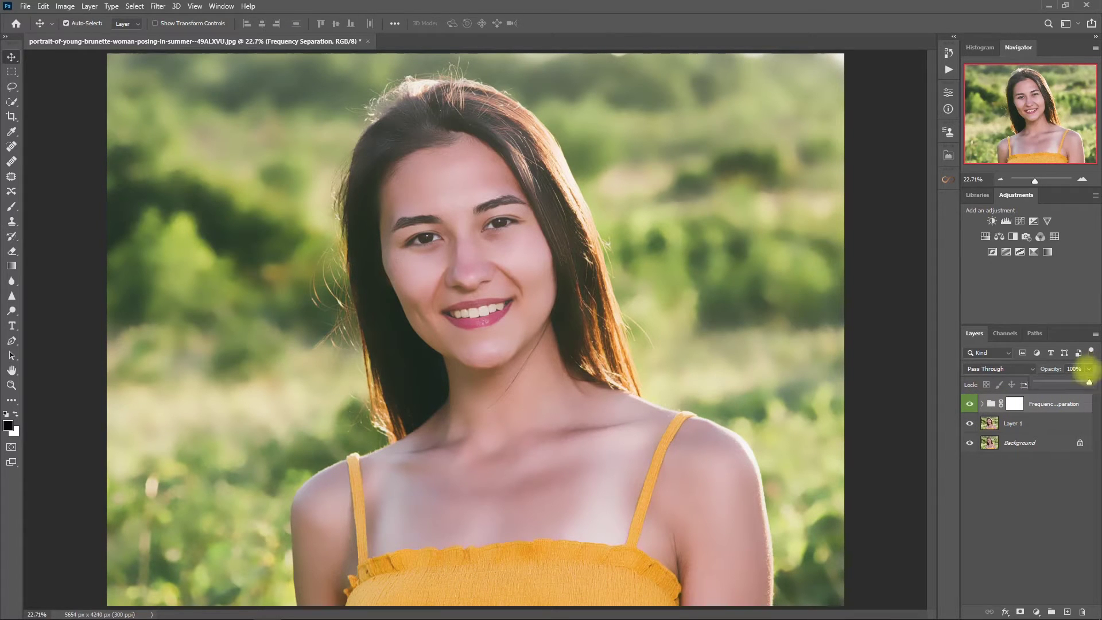
click(1036, 513)
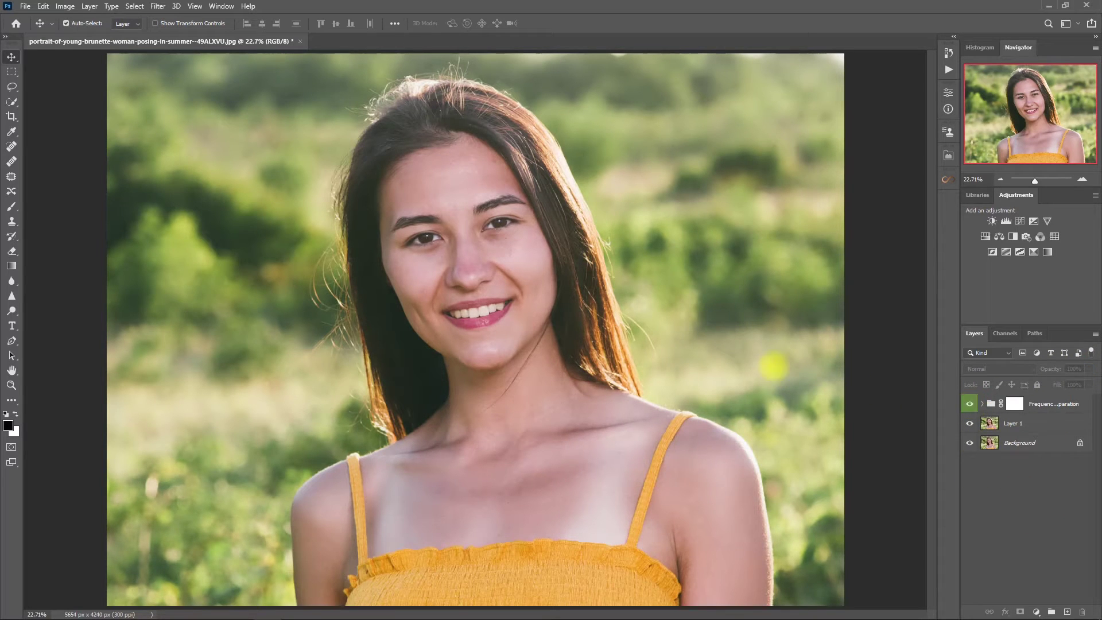
scroll(585, 245, up, 5)
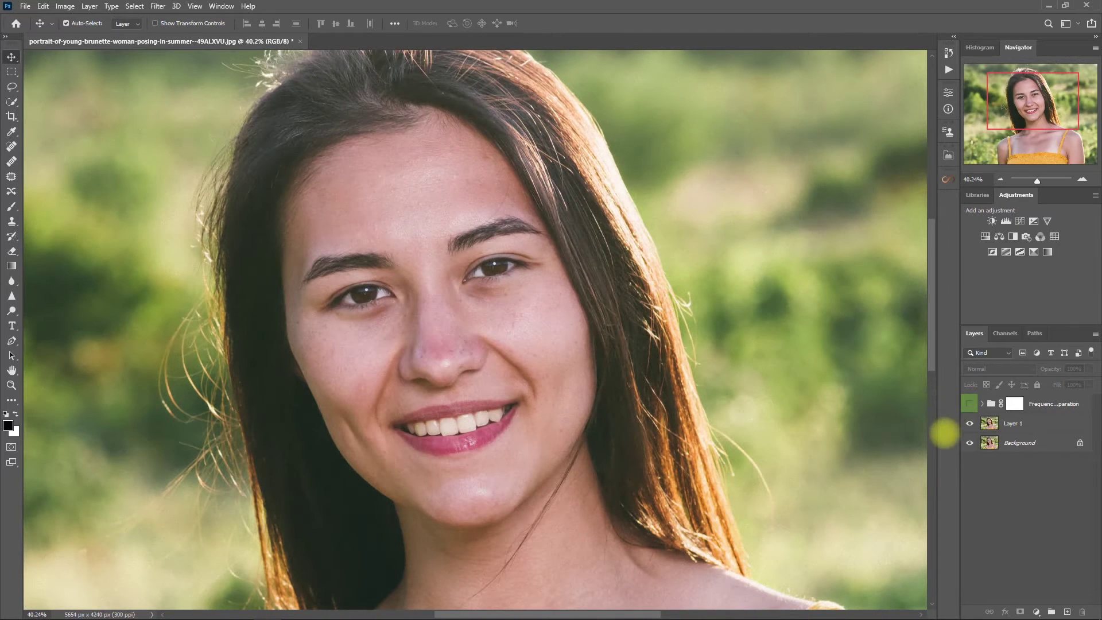
click(969, 403)
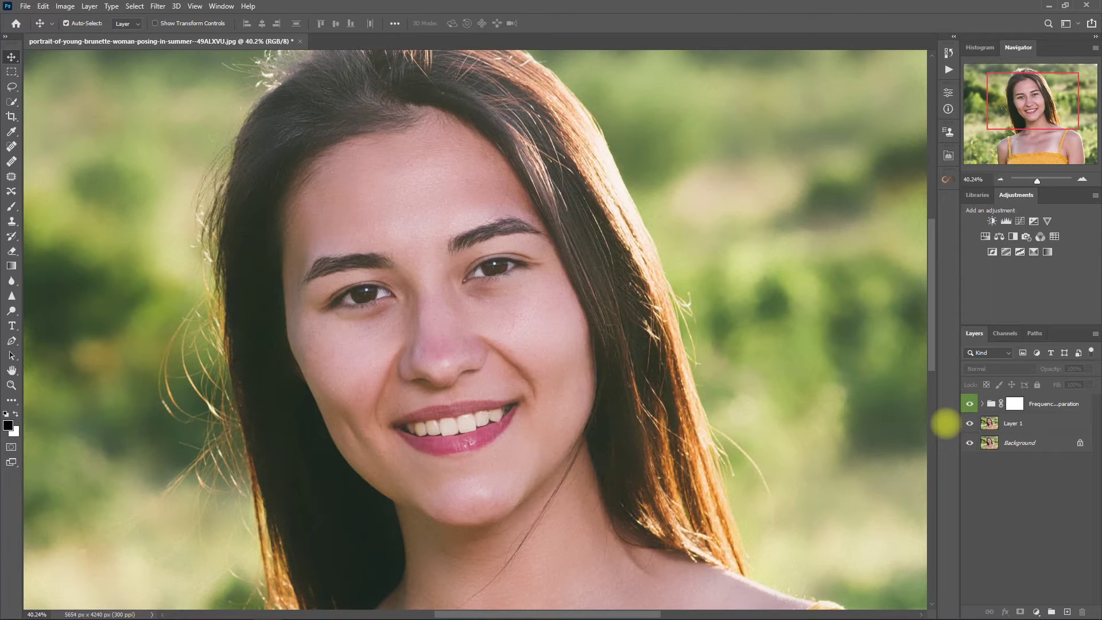
key(ctrl+0)
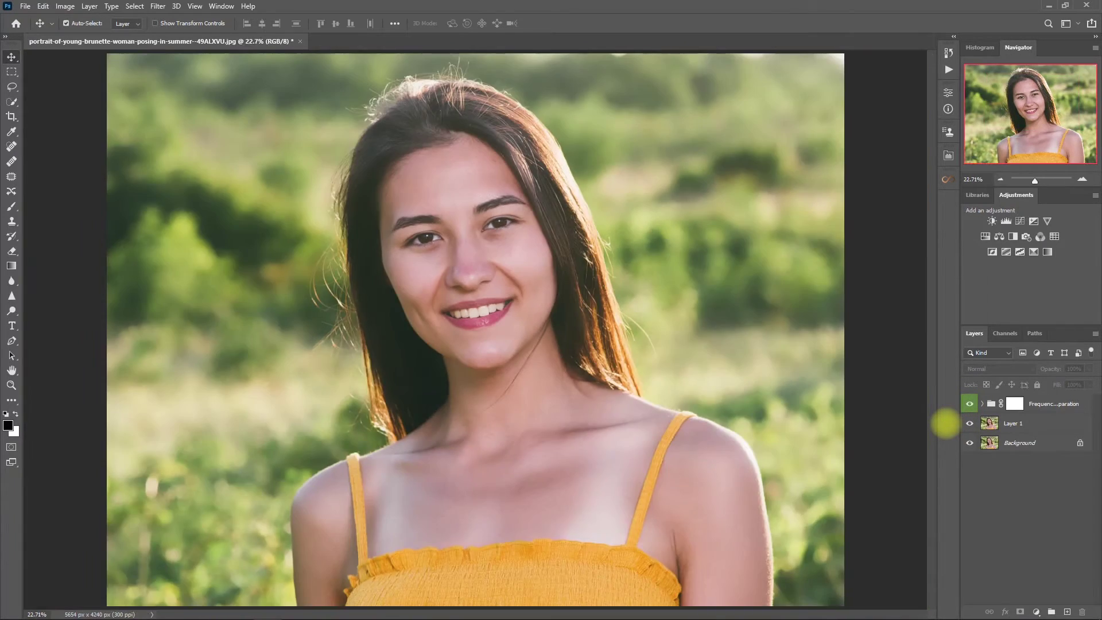
click(1014, 403)
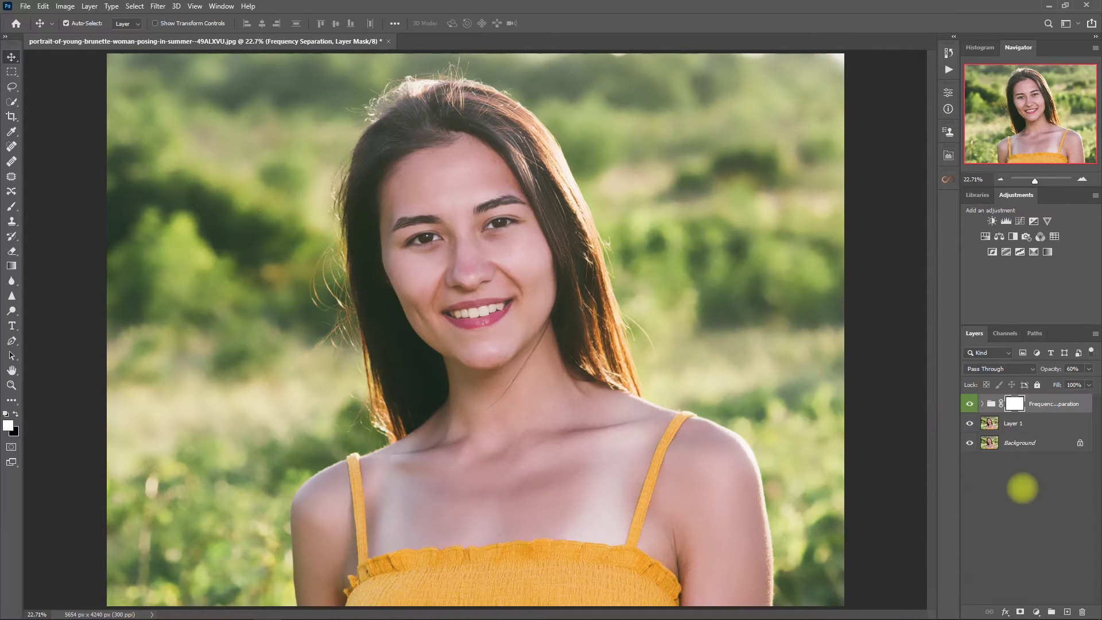
Add Retouch Pro's Iris effect from EYES and paint it over both irises
click(948, 155)
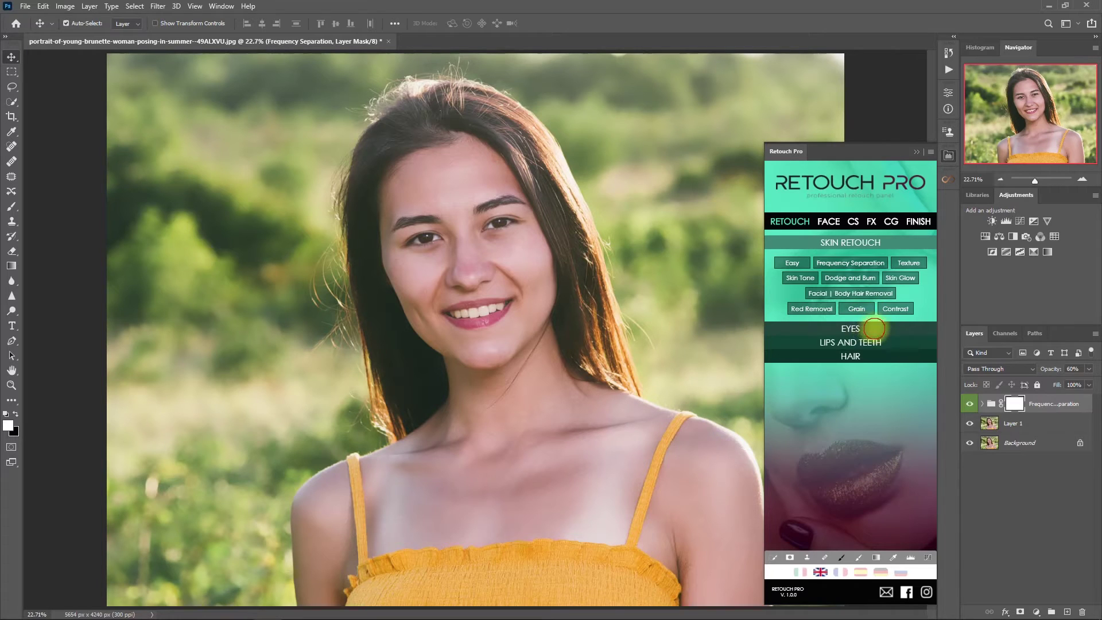
click(874, 329)
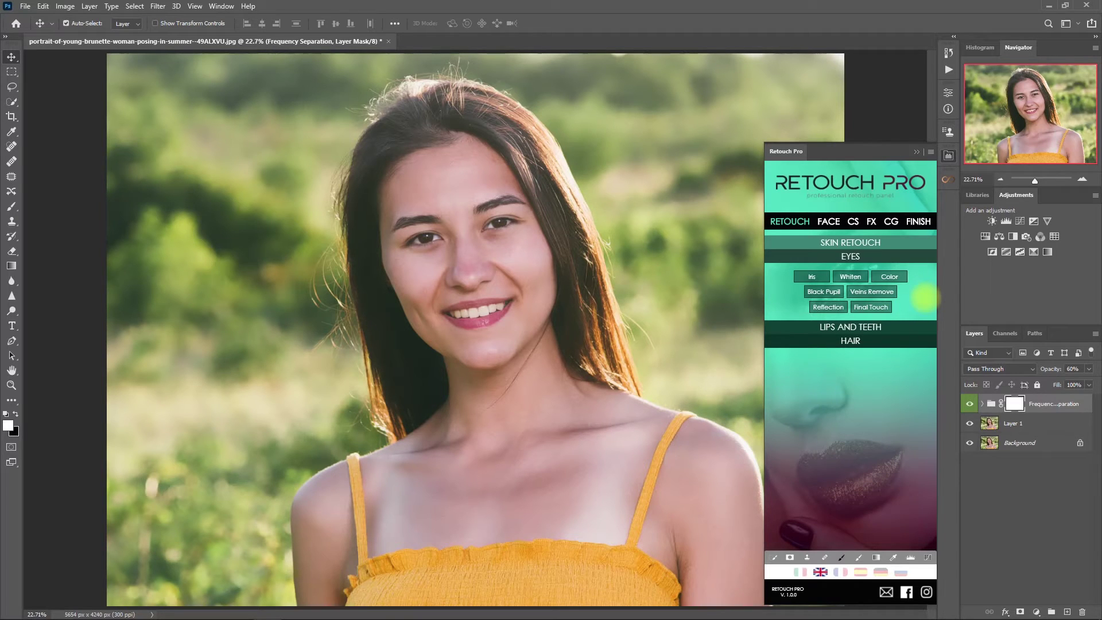
click(811, 276)
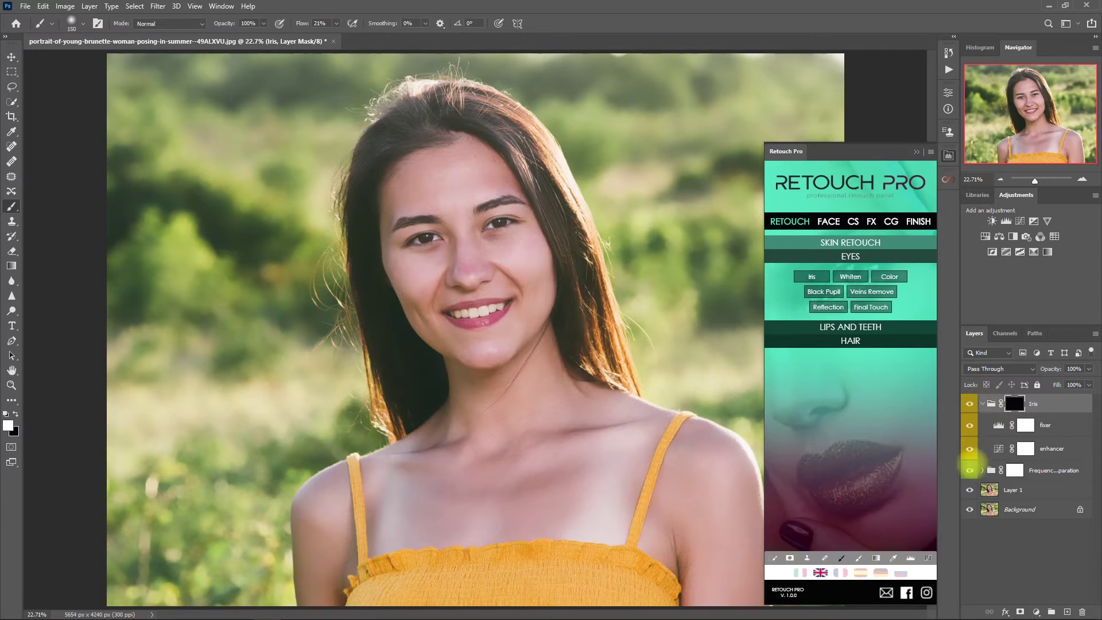
scroll(488, 225, up, 8)
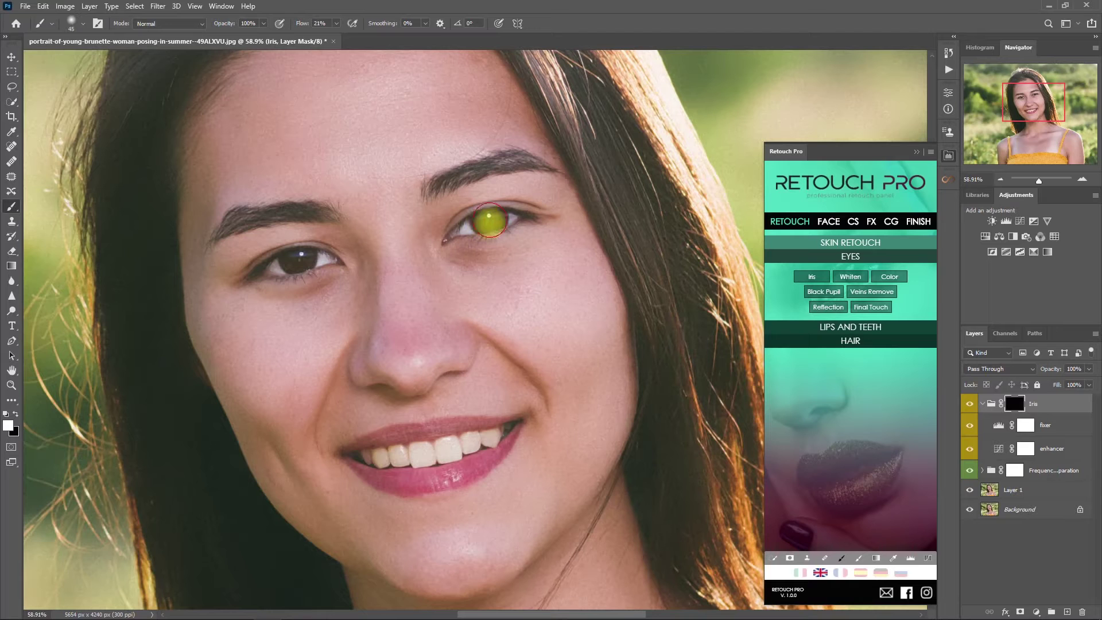
drag(485, 221, 490, 219)
mouse_move(290, 257)
mouse_down()
mouse_move(304, 258)
mouse_move(295, 261)
mouse_up()
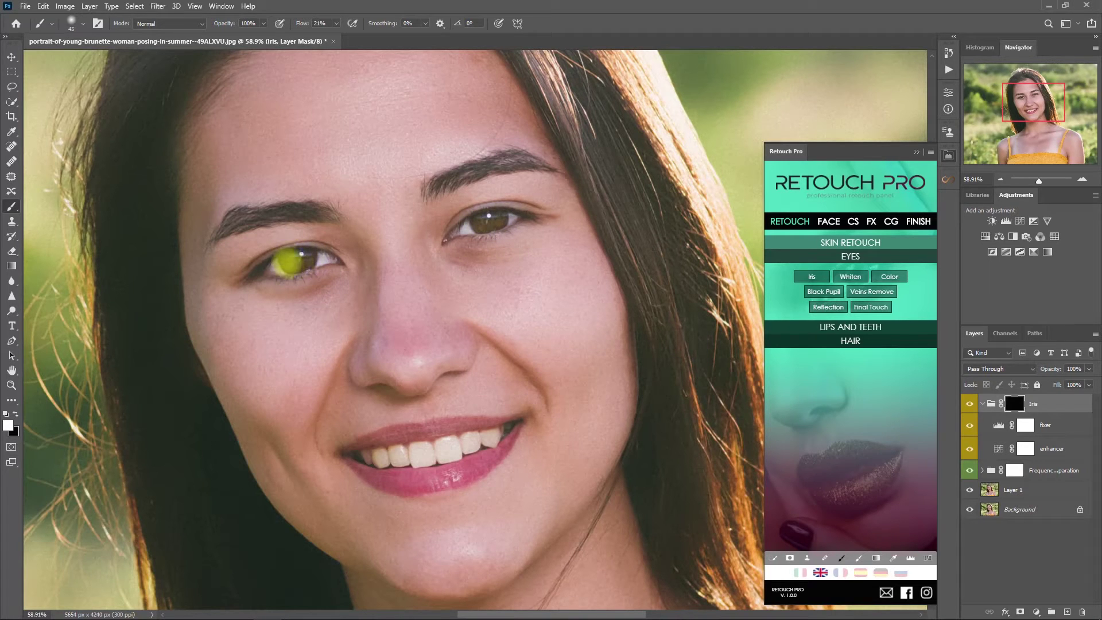
Compare the Iris effect on and off, close Retouch Pro and collapse the Iris group
click(969, 403)
click(969, 403)
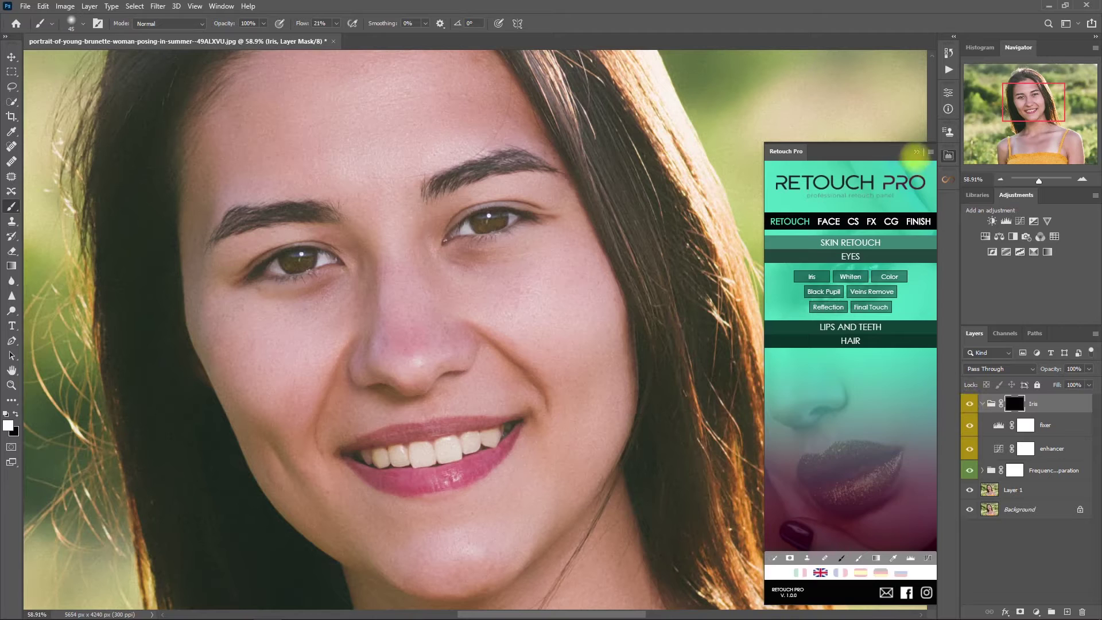
click(916, 152)
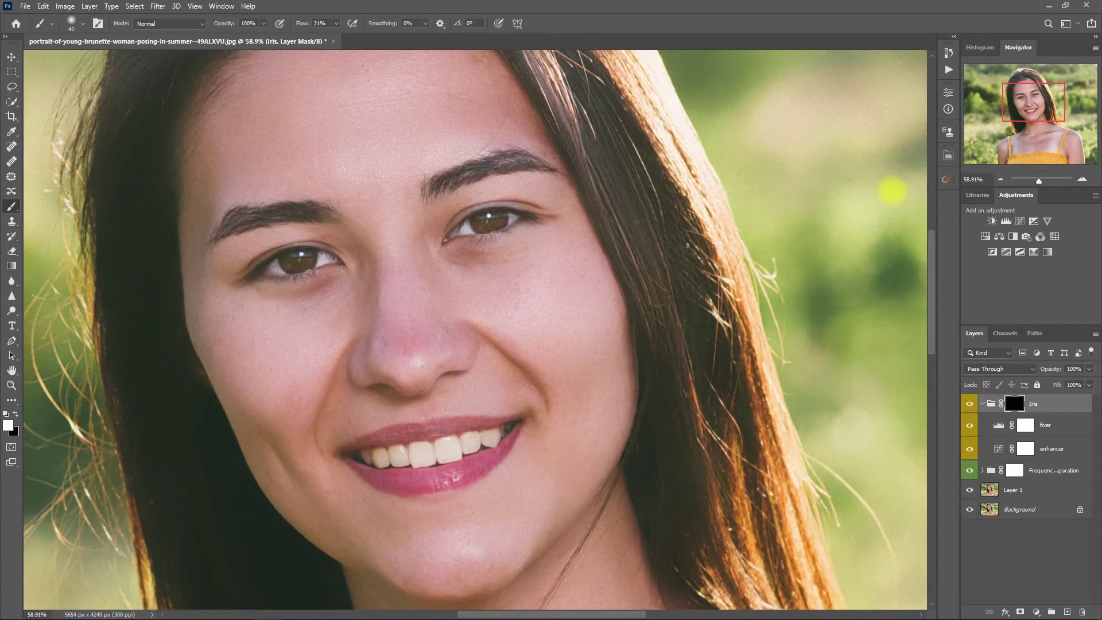
key(ctrl+0)
click(969, 404)
click(969, 403)
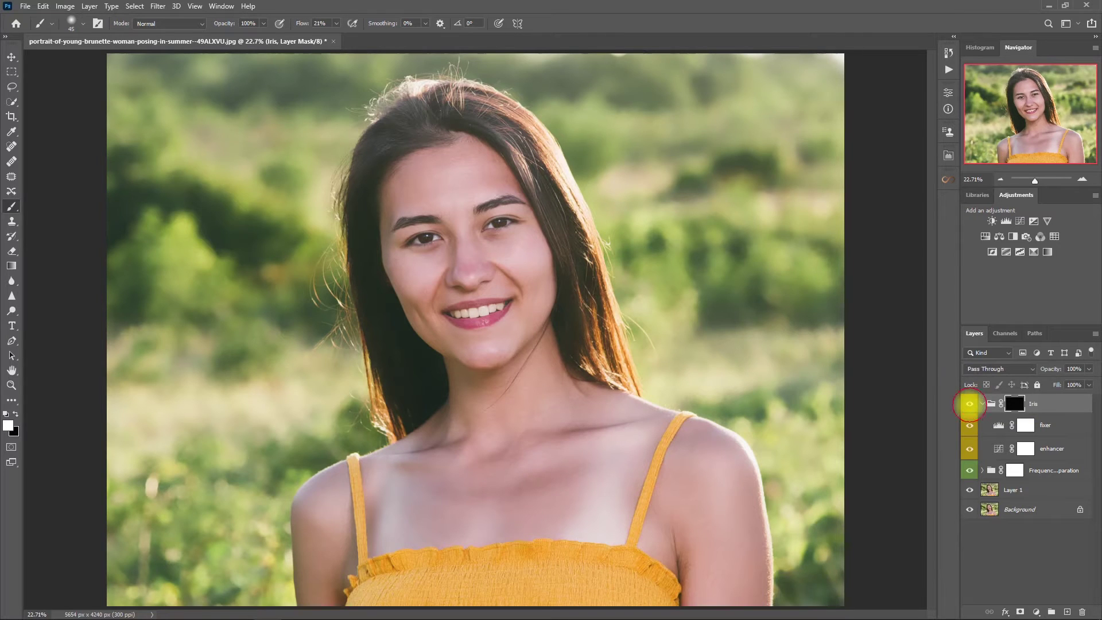
click(981, 404)
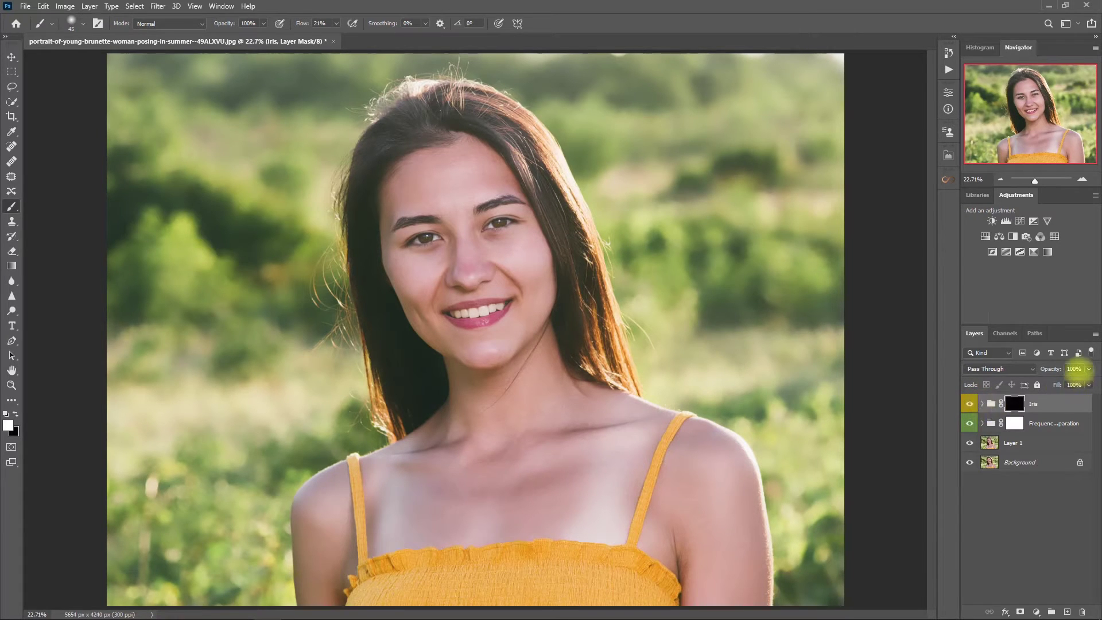
Lower the Iris group's opacity to 50% and reopen the Retouch Pro panel
click(1071, 368)
text(50)
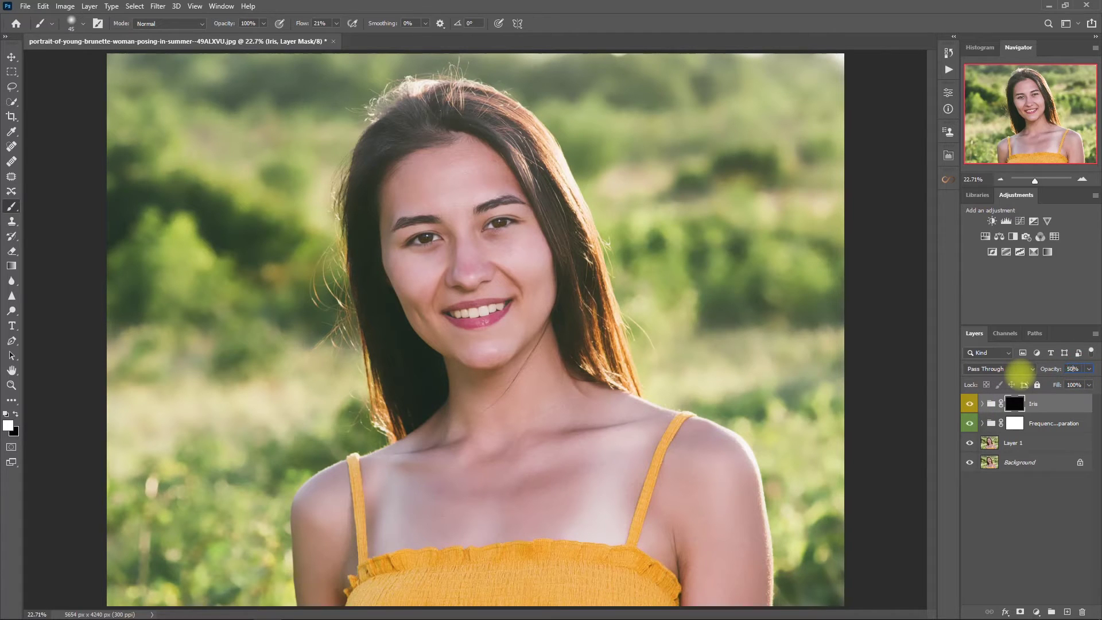
key(Return)
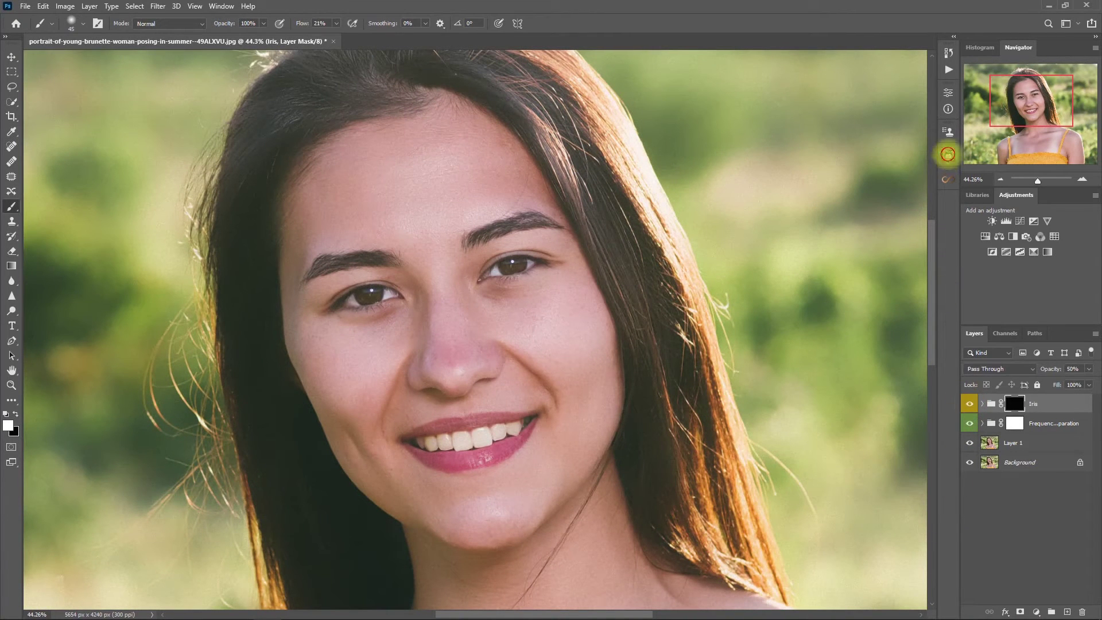
click(947, 155)
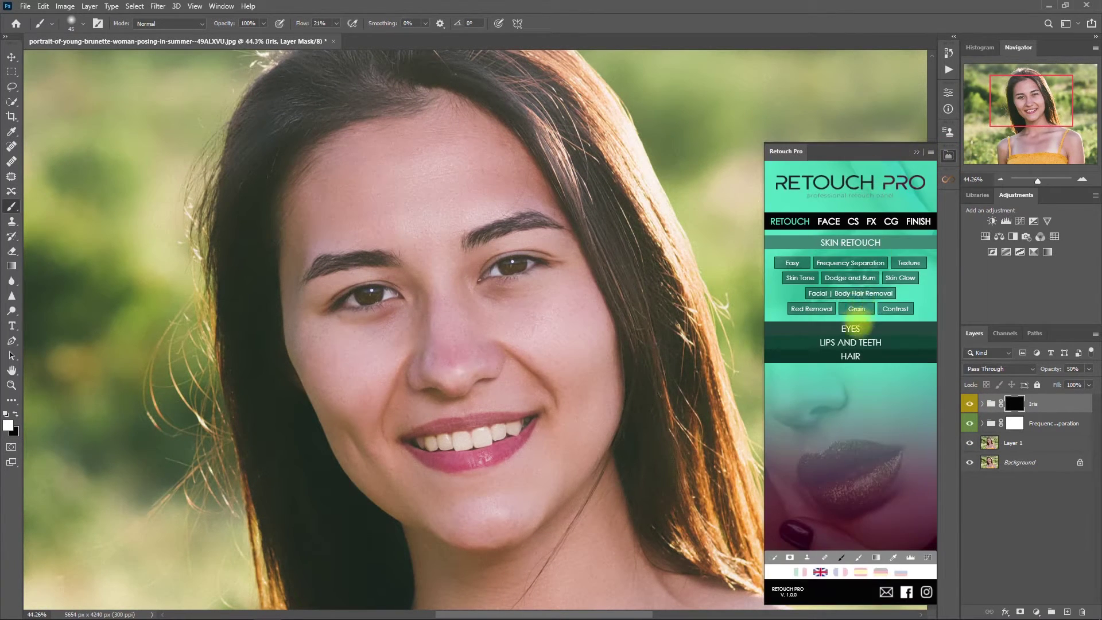
Add Retouch Pro's Whiten eyes group and paint it over the white of the left eye
click(875, 327)
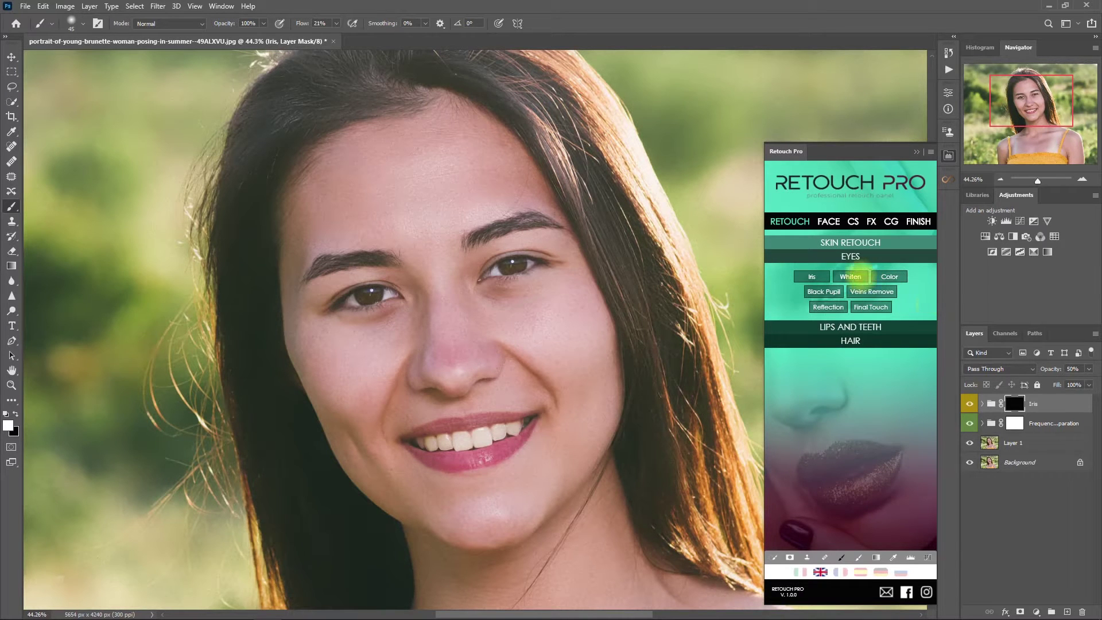
click(851, 276)
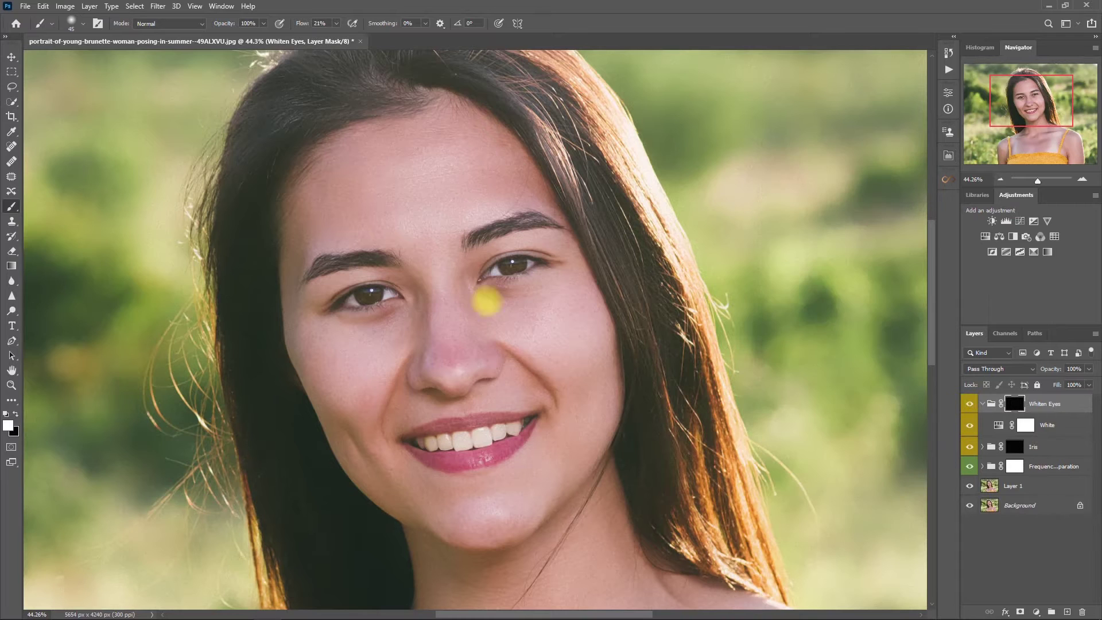
scroll(482, 278, up, 3)
key([)
key([)
key([)
key([)
key([)
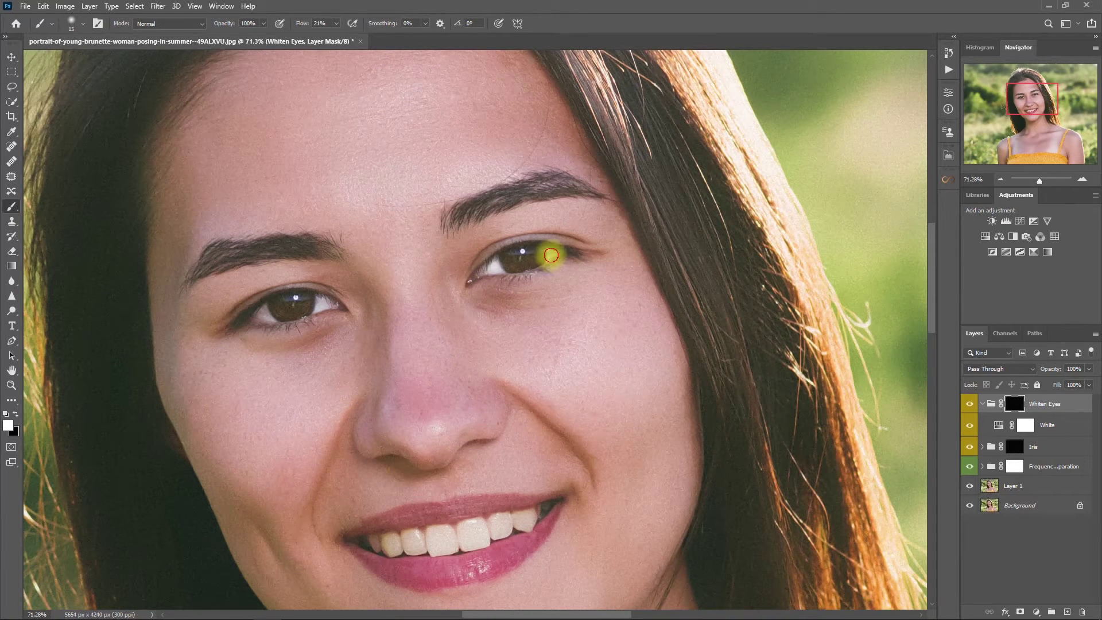
key(])
drag(319, 305, 312, 300)
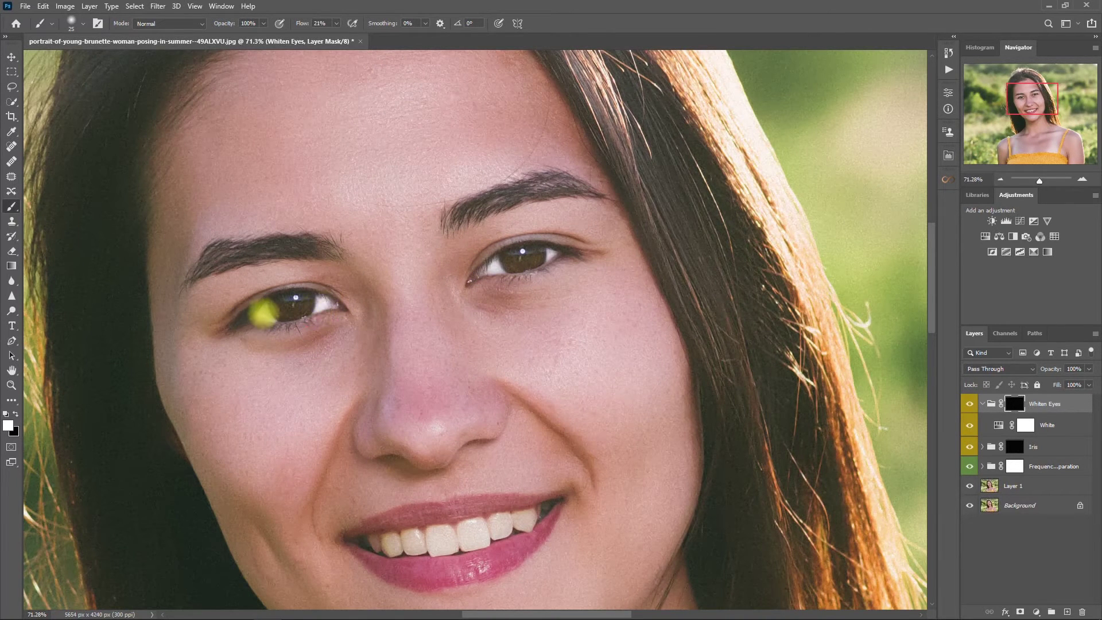
scroll(649, 369, down, 2)
Set the Whiten Eyes group to 80% opacity and toggle it to compare before and after
click(982, 403)
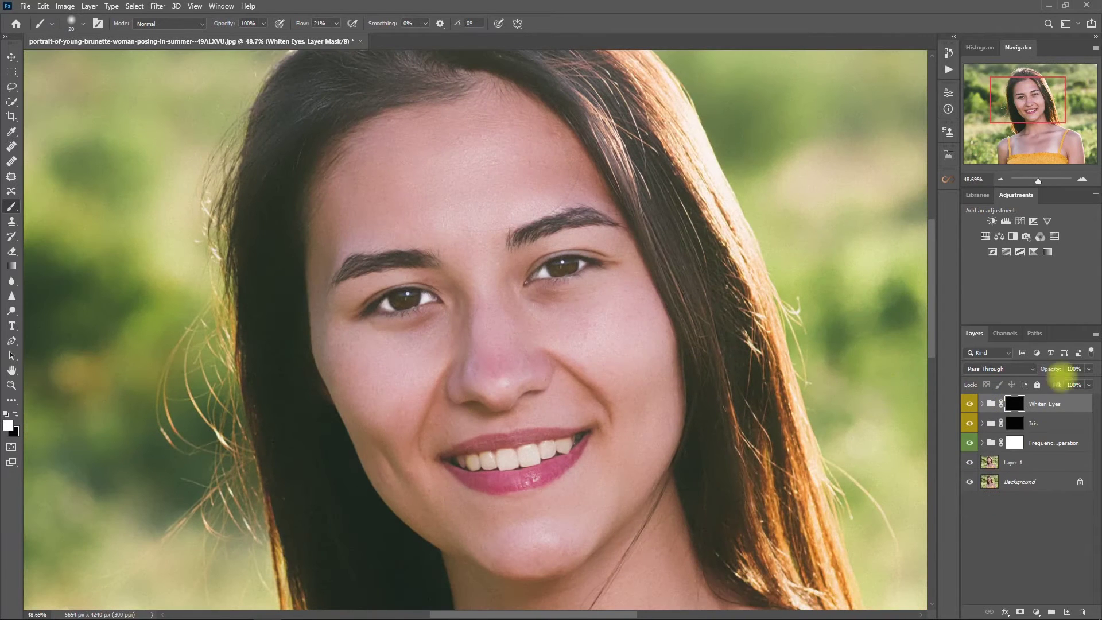
click(1072, 369)
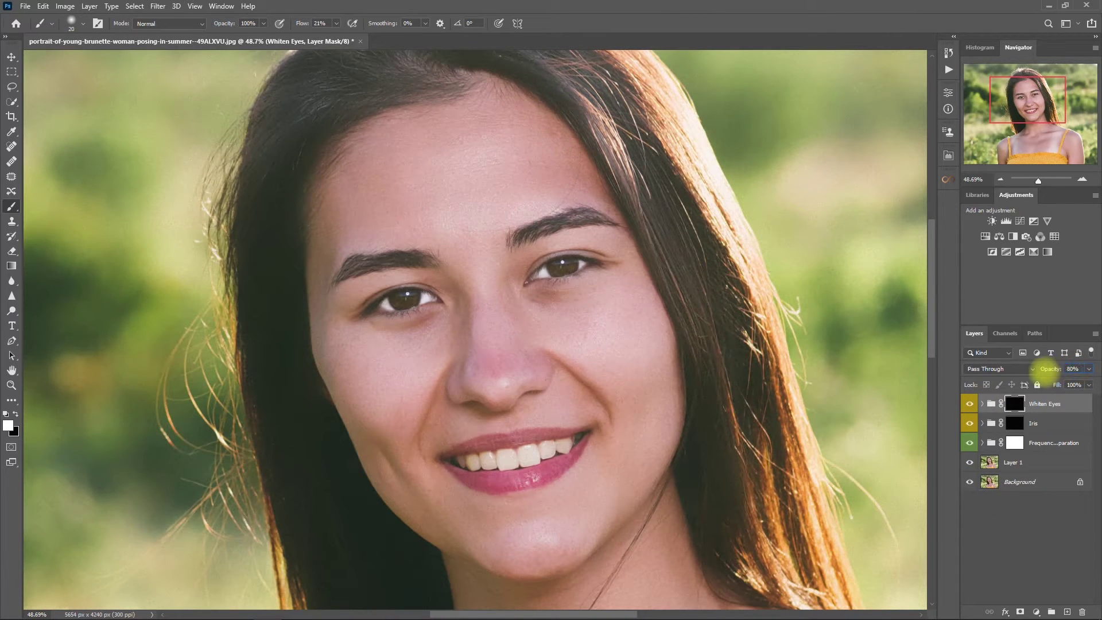
click(1042, 422)
click(1070, 399)
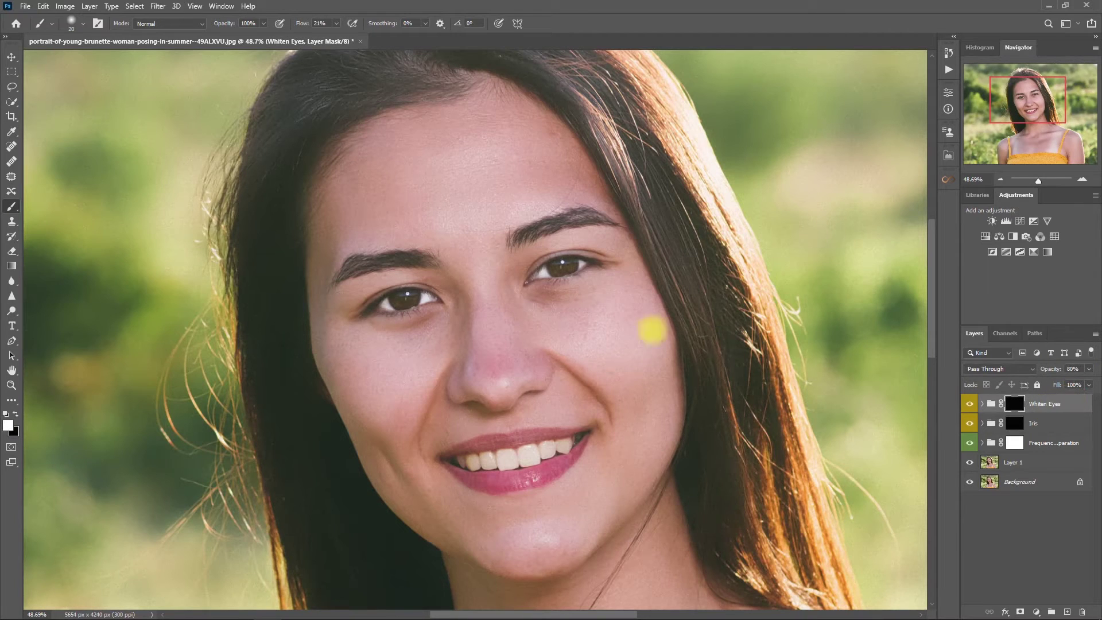
click(969, 403)
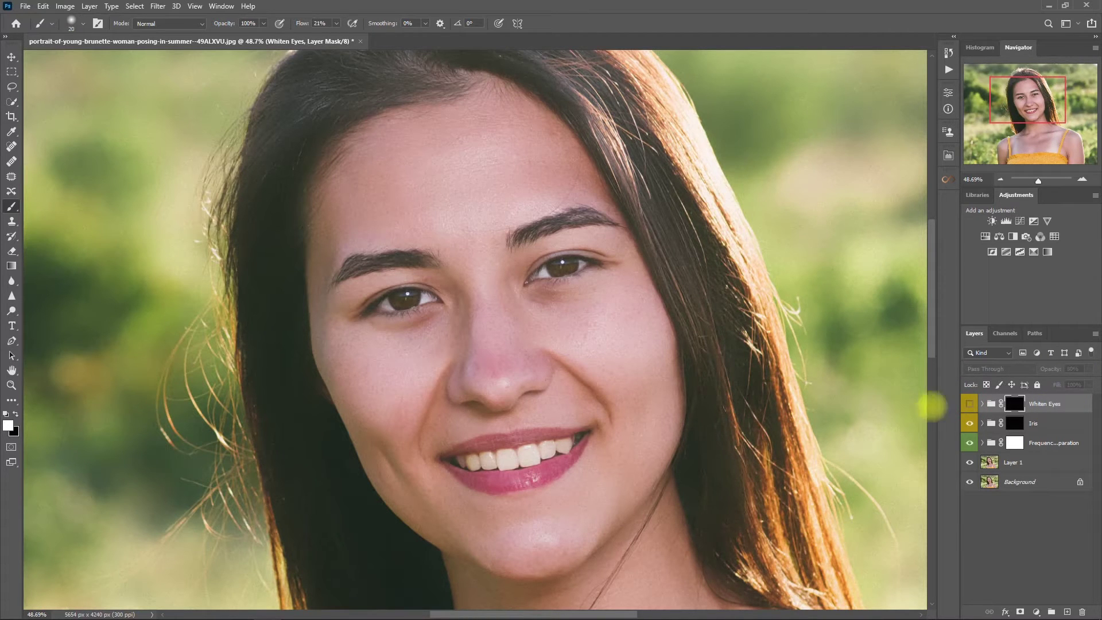
click(969, 403)
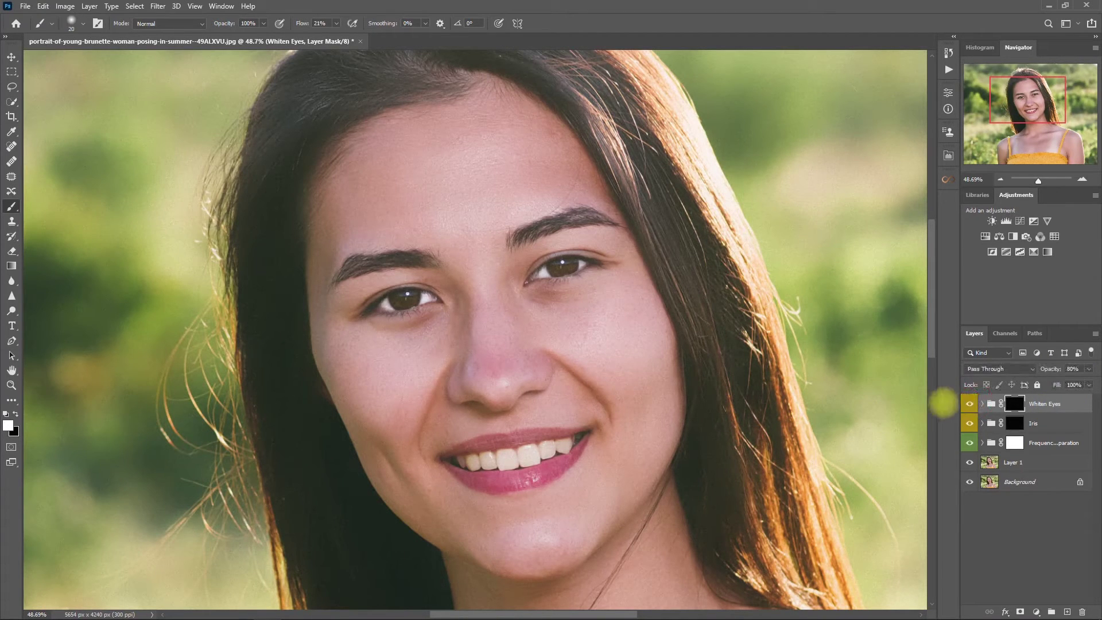
click(969, 403)
click(969, 403)
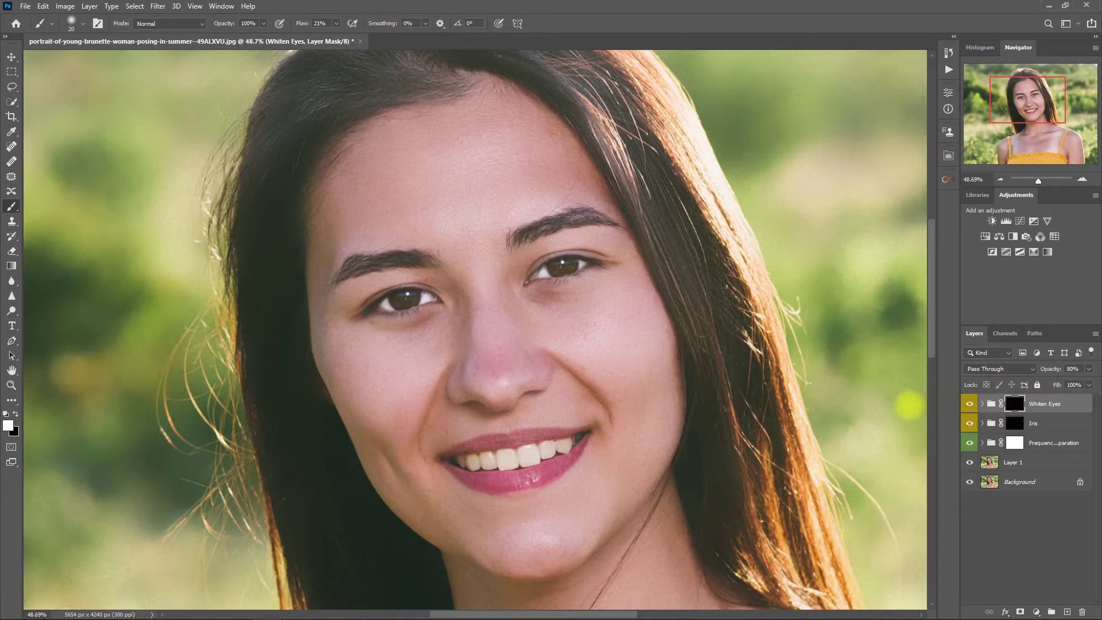
key(ctrl+0)
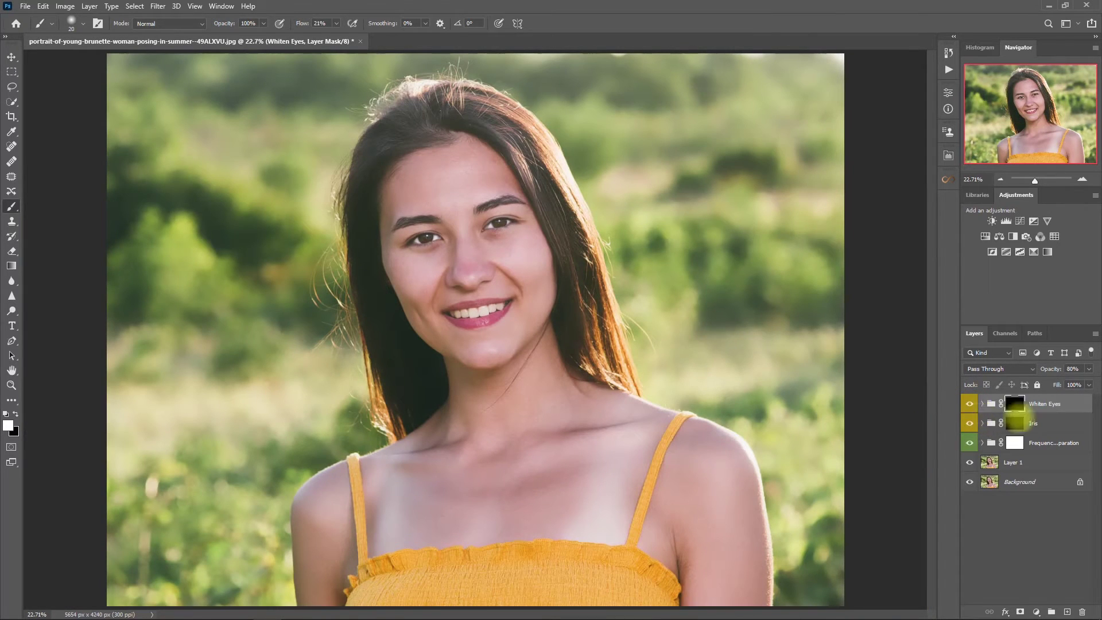
click(1033, 404)
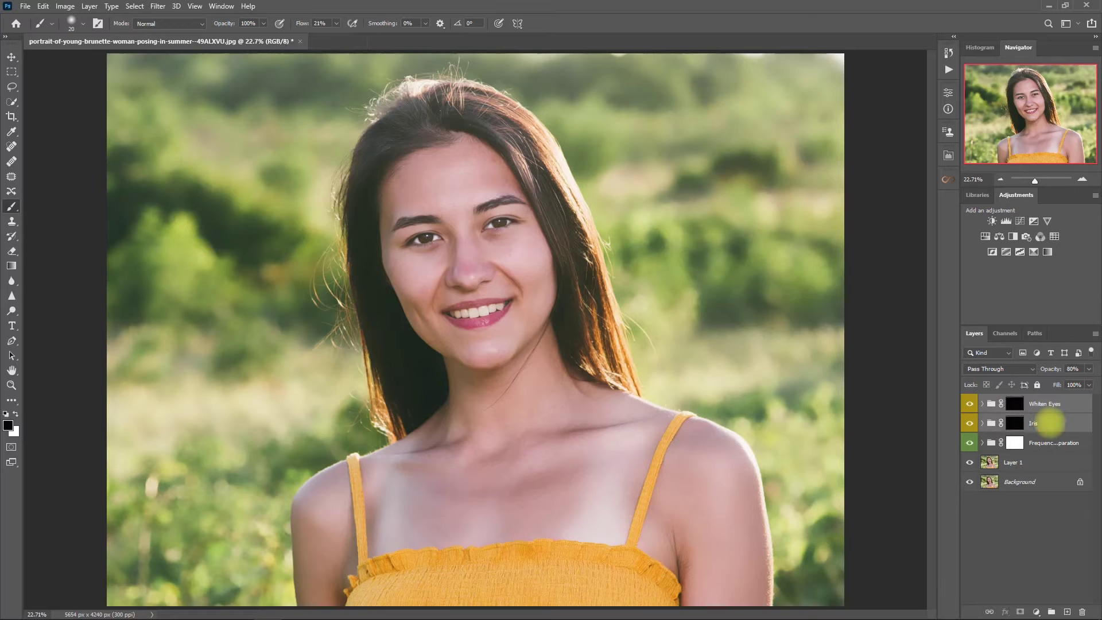
Group Iris and Whiten Eyes with Ctrl+G, check it on and off, rename it 'Eyes', and reopen Retouch Pro
key(ctrl+g)
click(969, 401)
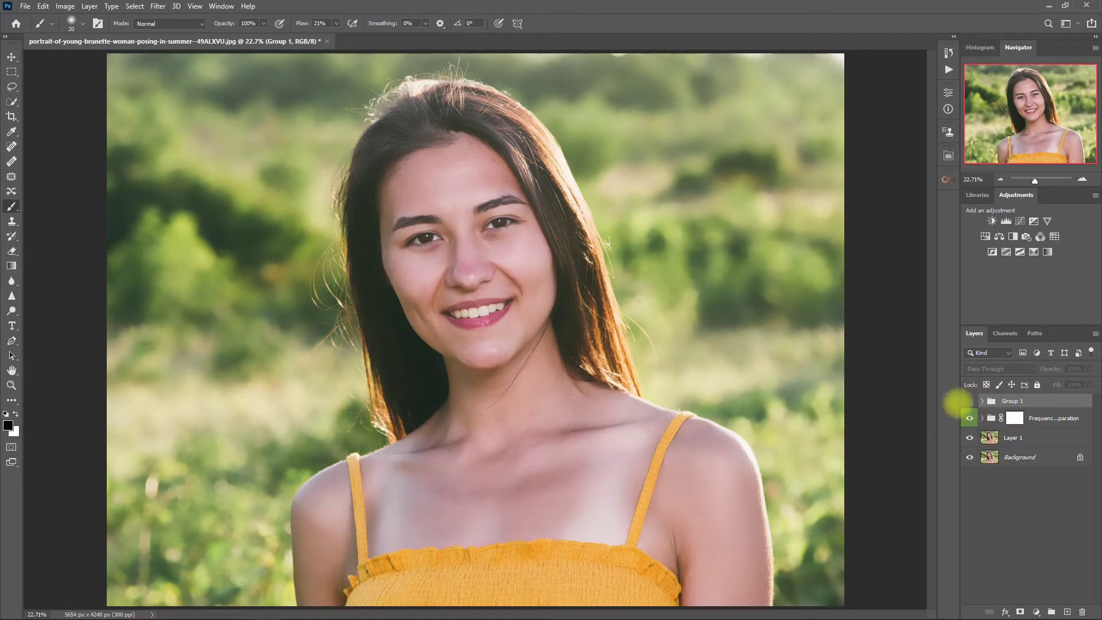
click(969, 401)
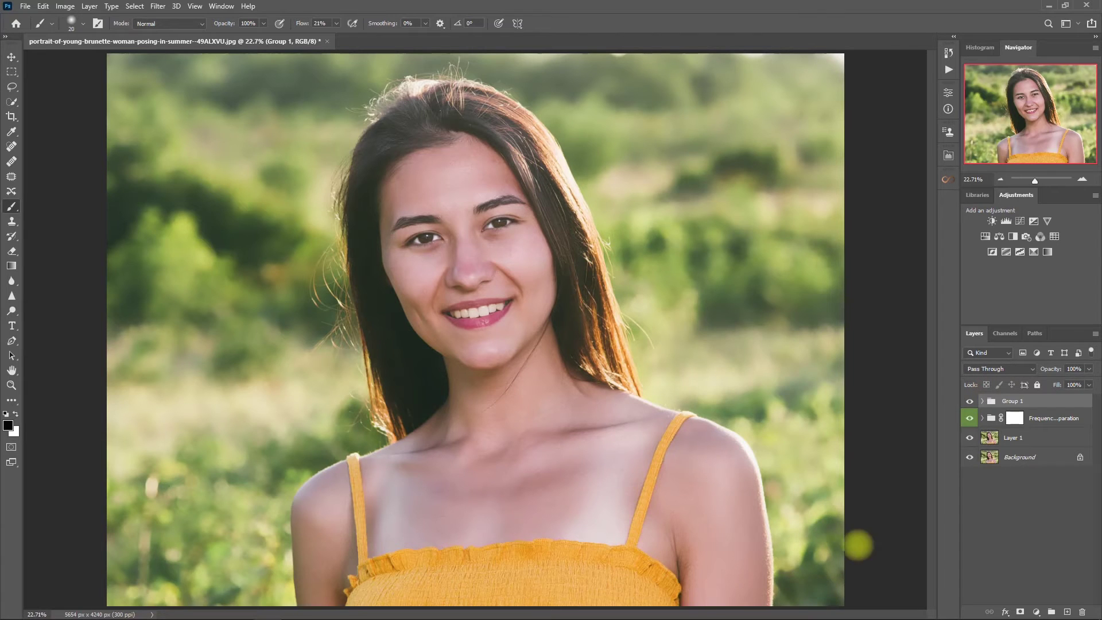
scroll(550, 266, up, 4)
drag(634, 275, 700, 381)
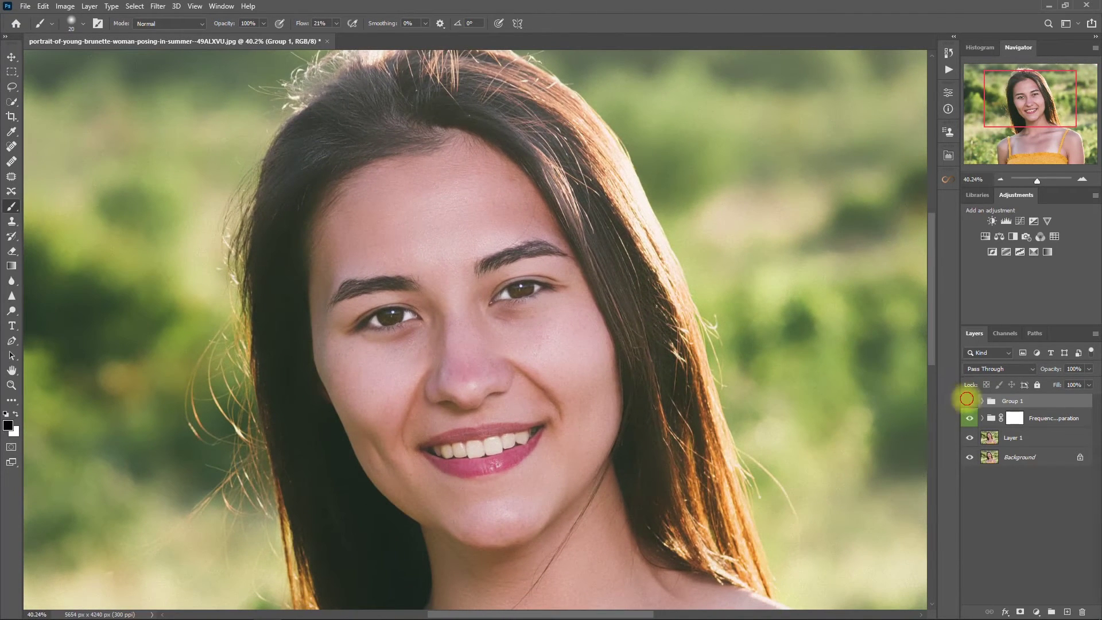
click(969, 401)
click(968, 401)
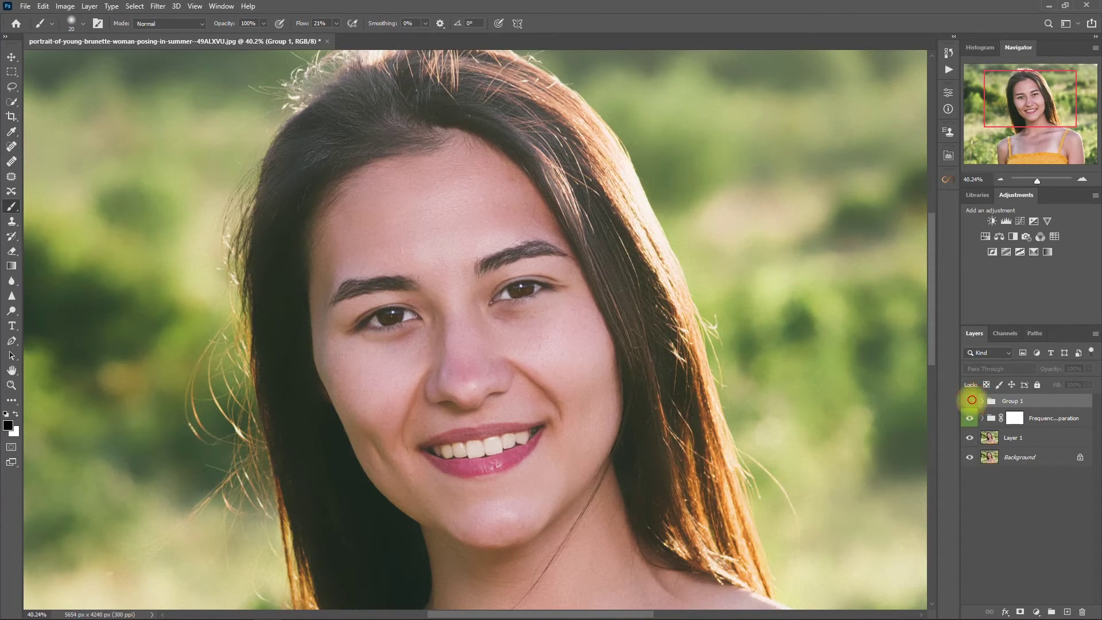
click(1024, 400)
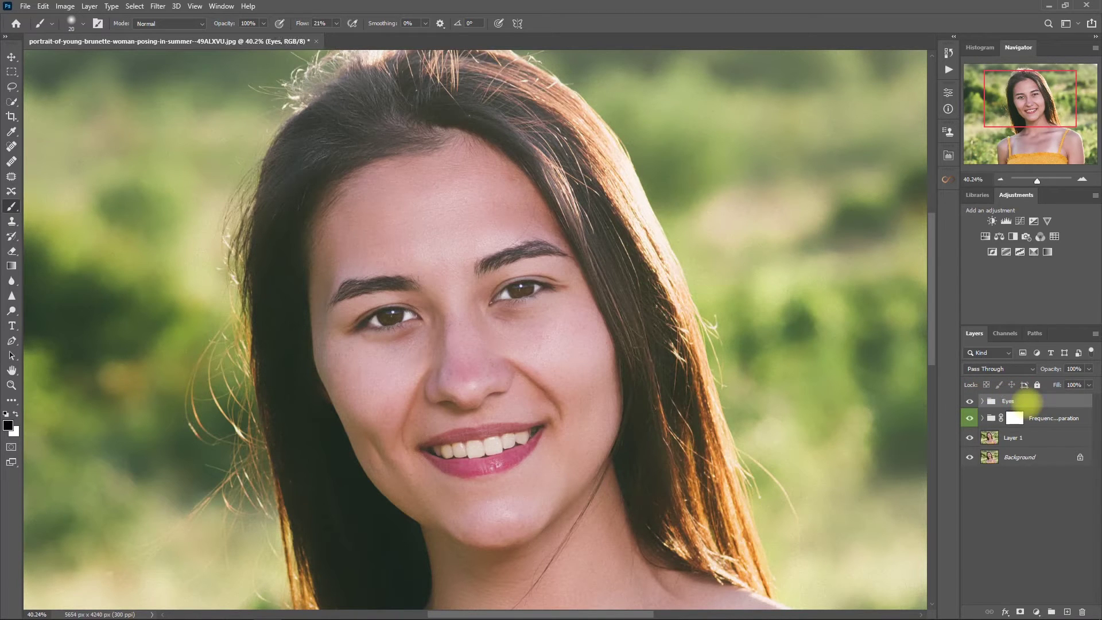
click(947, 155)
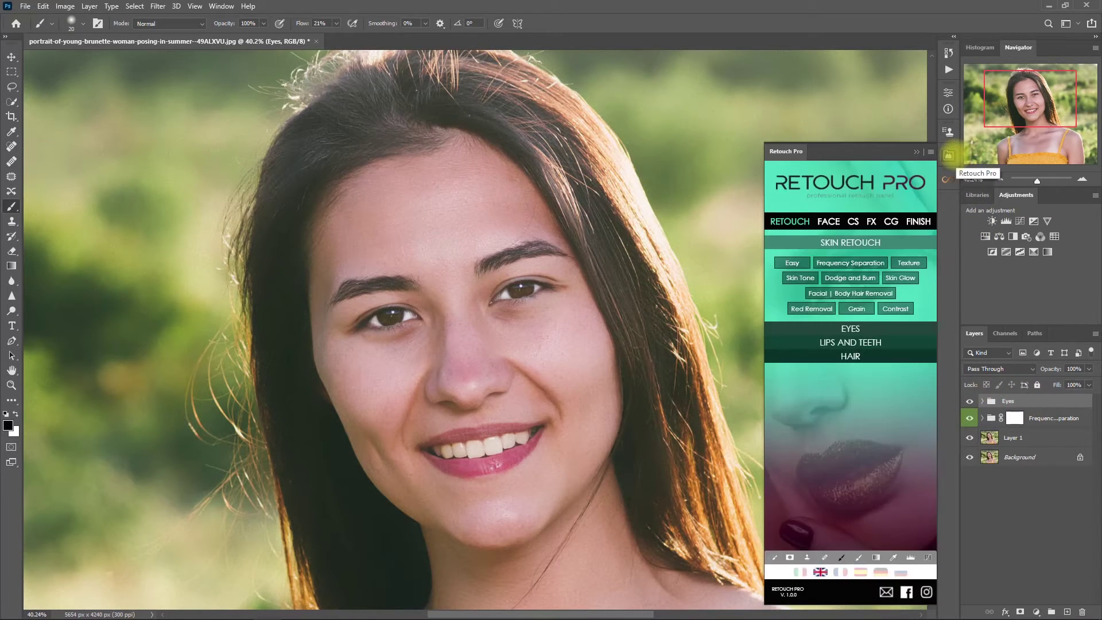
Add Retouch Pro's White Teeth group and paint it over the front and side teeth
click(883, 339)
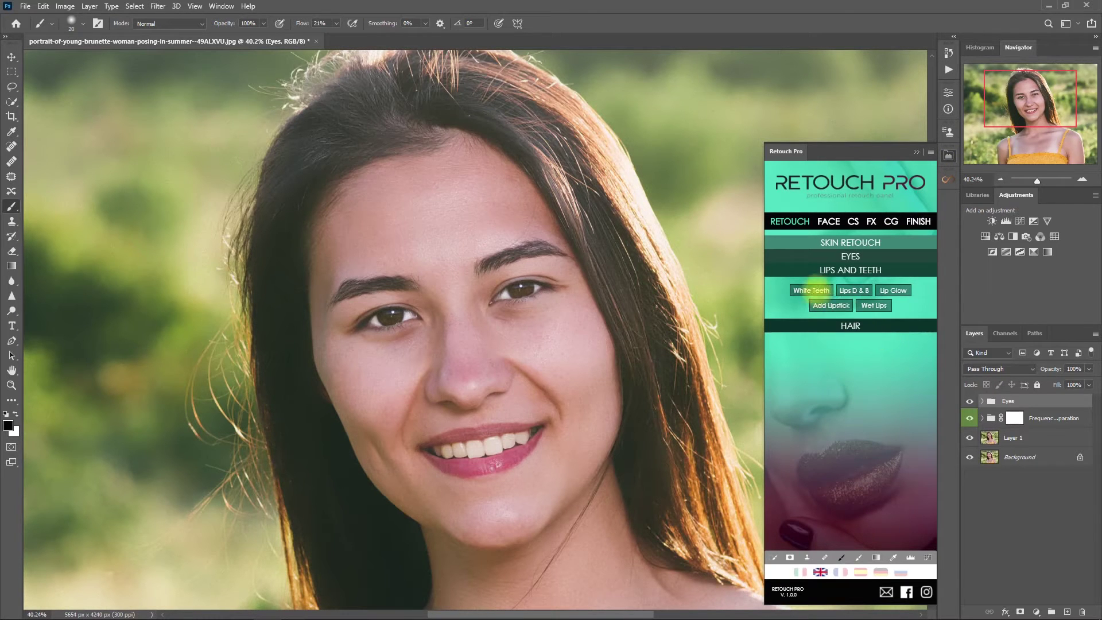
click(811, 290)
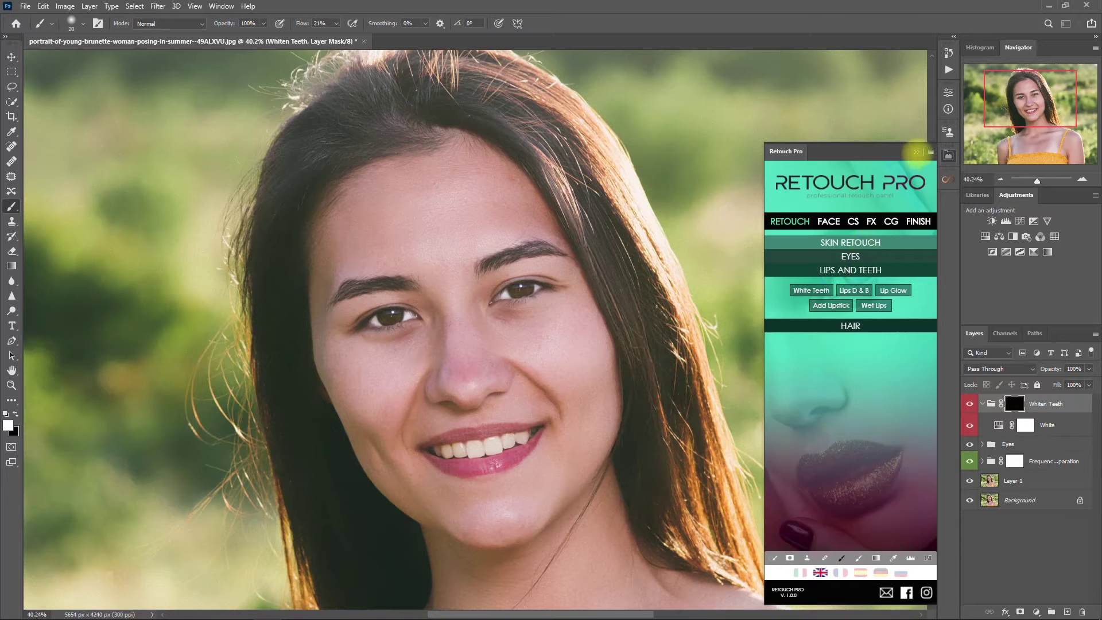
click(916, 151)
scroll(484, 479, up, 3)
mouse_move(439, 425)
mouse_down()
mouse_move(469, 422)
mouse_move(408, 428)
mouse_up()
key(bracketleft)
mouse_move(501, 413)
mouse_down()
mouse_move(558, 403)
mouse_move(466, 436)
mouse_move(509, 426)
mouse_move(500, 412)
mouse_move(421, 423)
mouse_move(413, 436)
mouse_move(572, 408)
mouse_move(573, 392)
mouse_move(499, 432)
mouse_up()
Toggle the teeth whitening on and off to compare it with the original
click(969, 403)
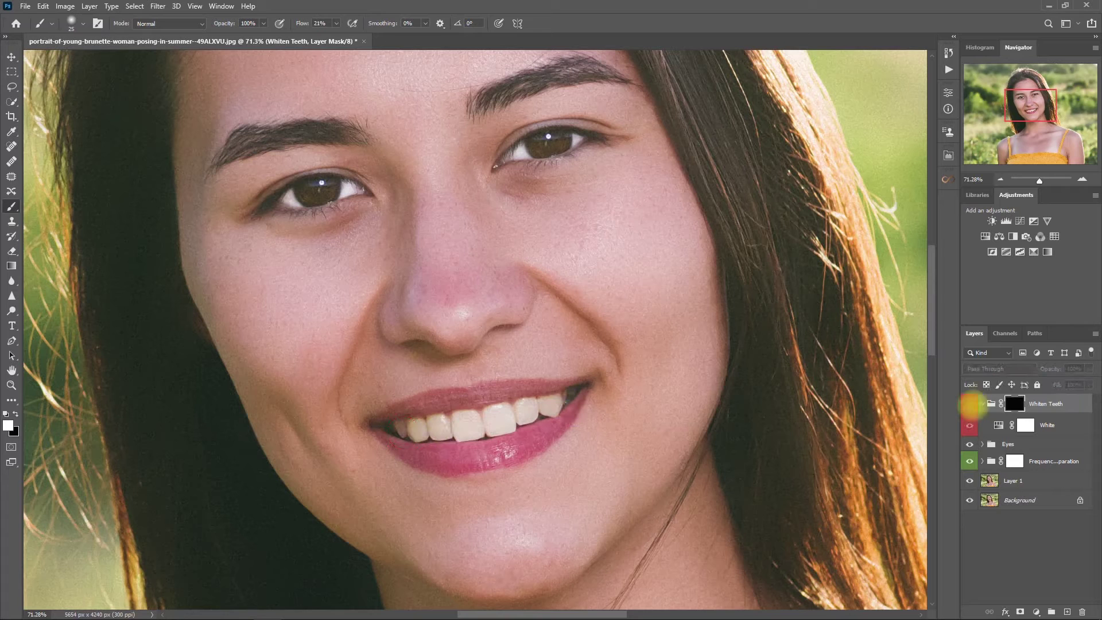
click(969, 403)
scroll(583, 406, down, 3)
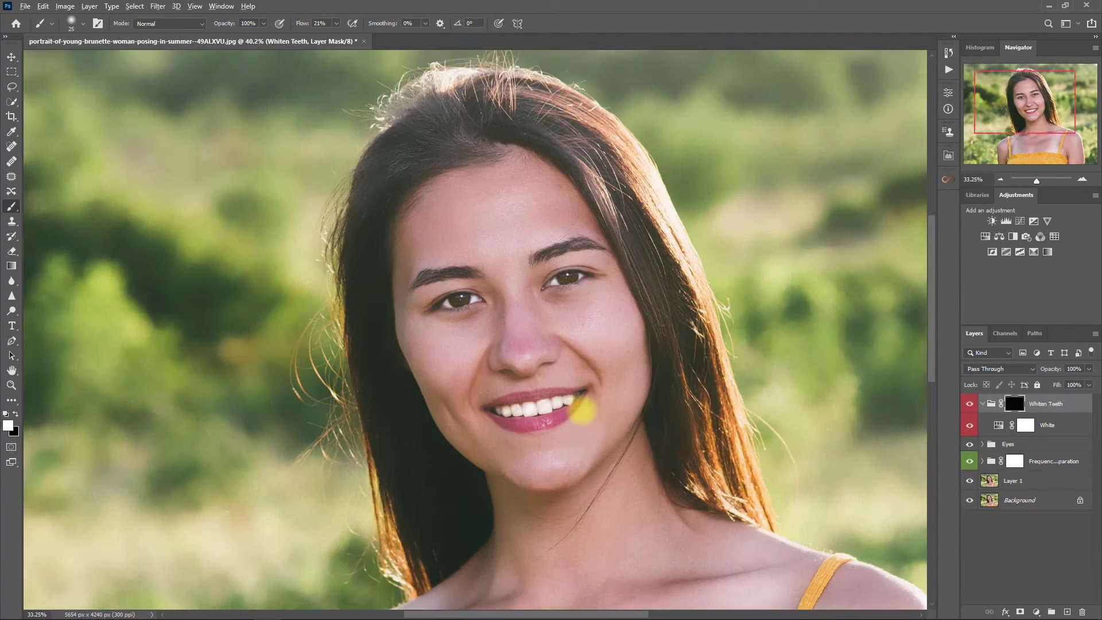
drag(830, 404, 770, 401)
click(969, 403)
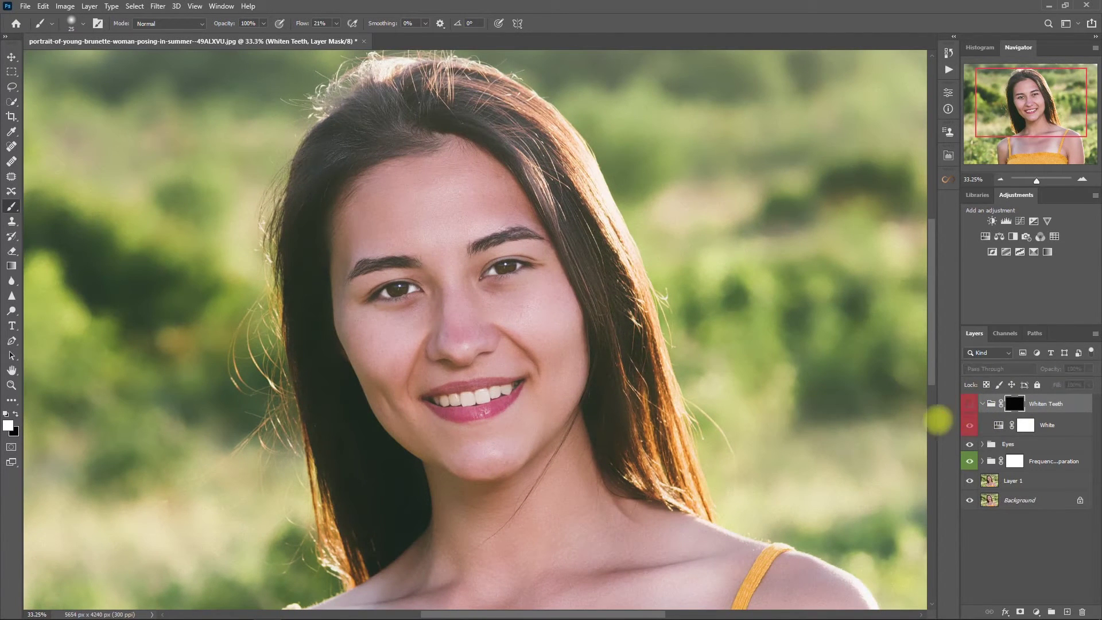
click(968, 404)
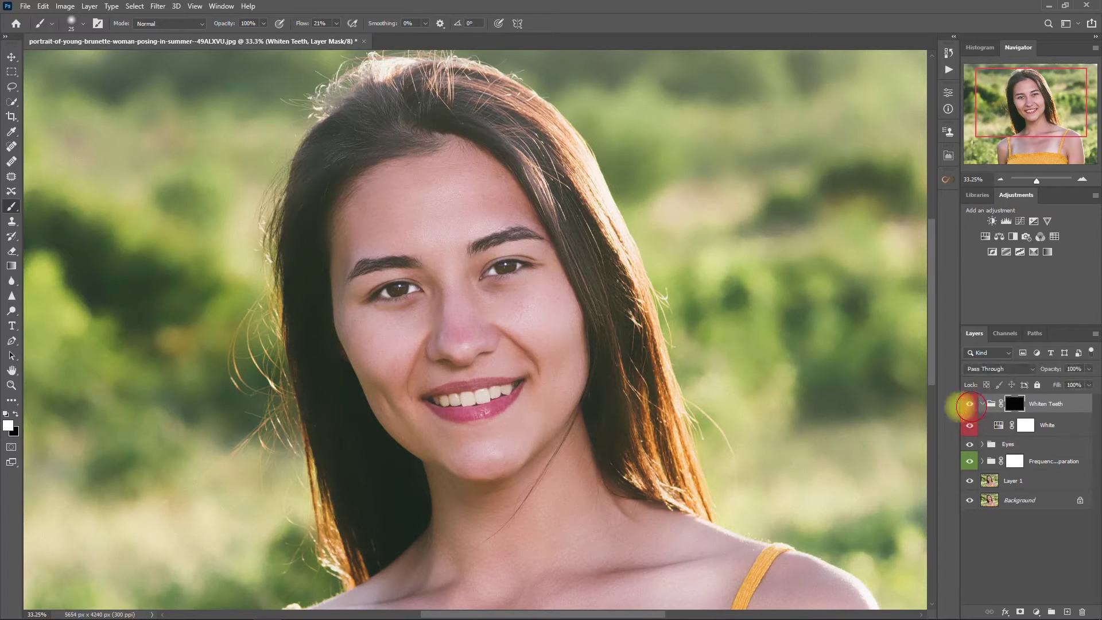
key(ctrl+0)
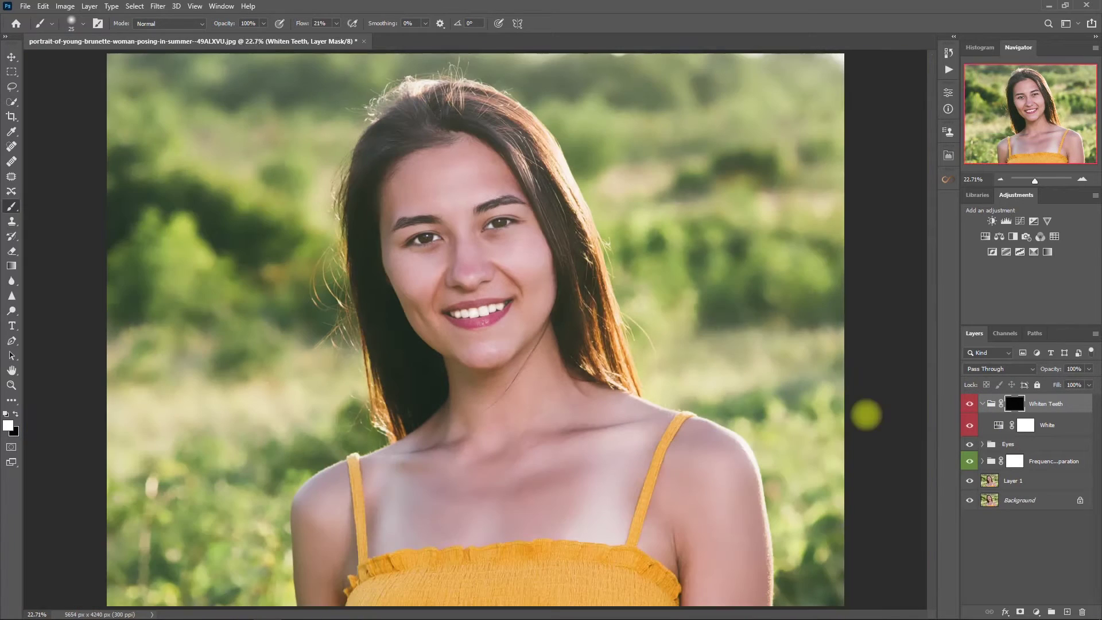
Set the Whiten Teeth group to 80% opacity and recheck the before/after
click(981, 404)
click(1073, 368)
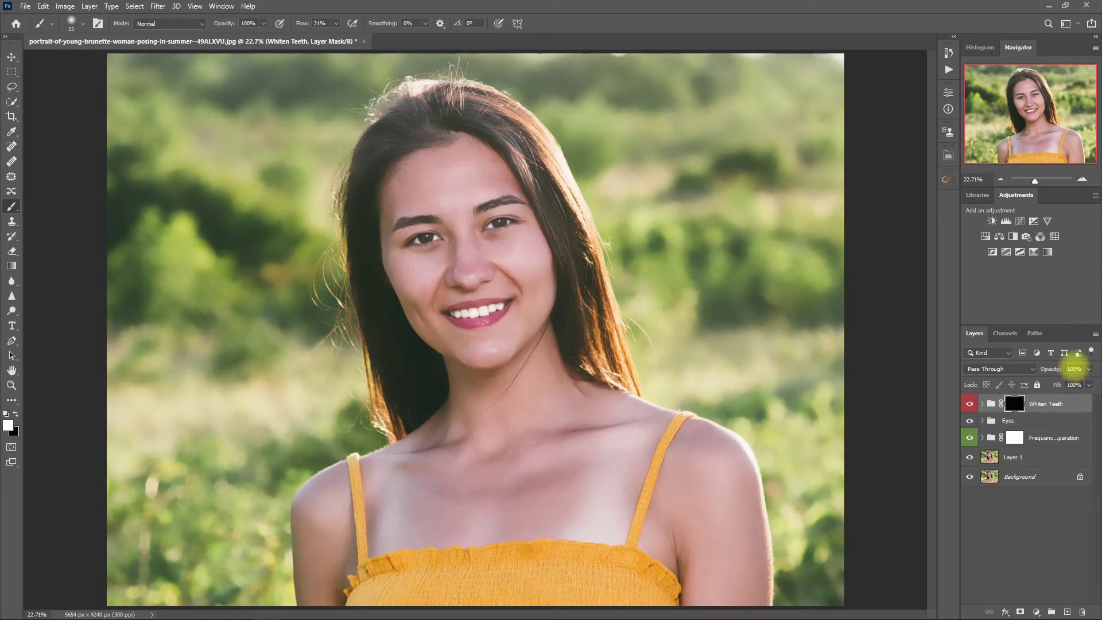
click(995, 547)
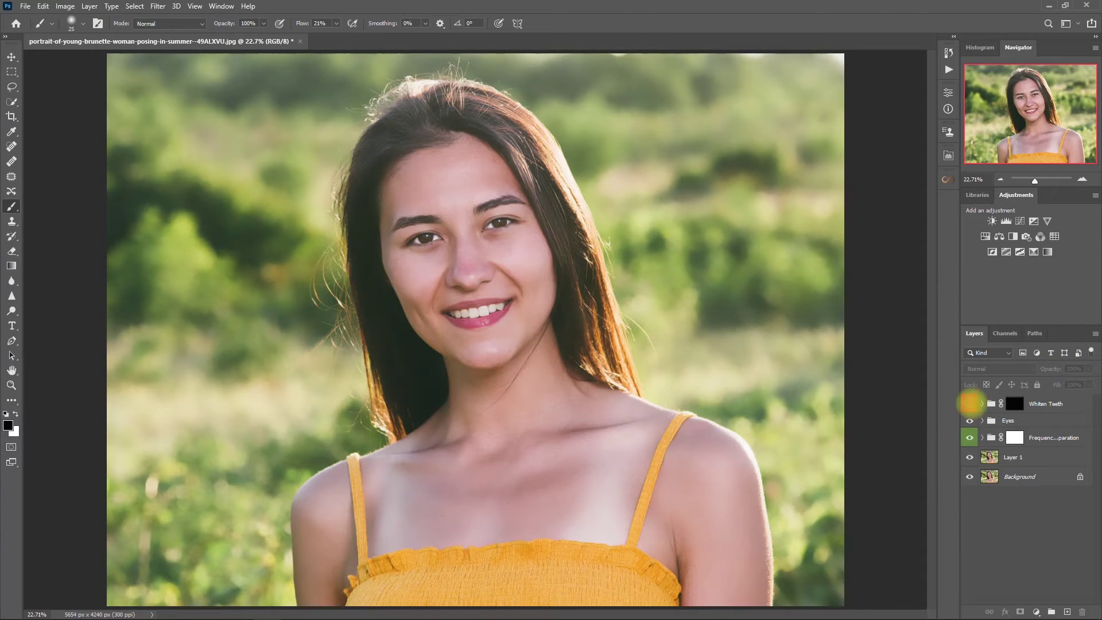
scroll(590, 246, up, 3)
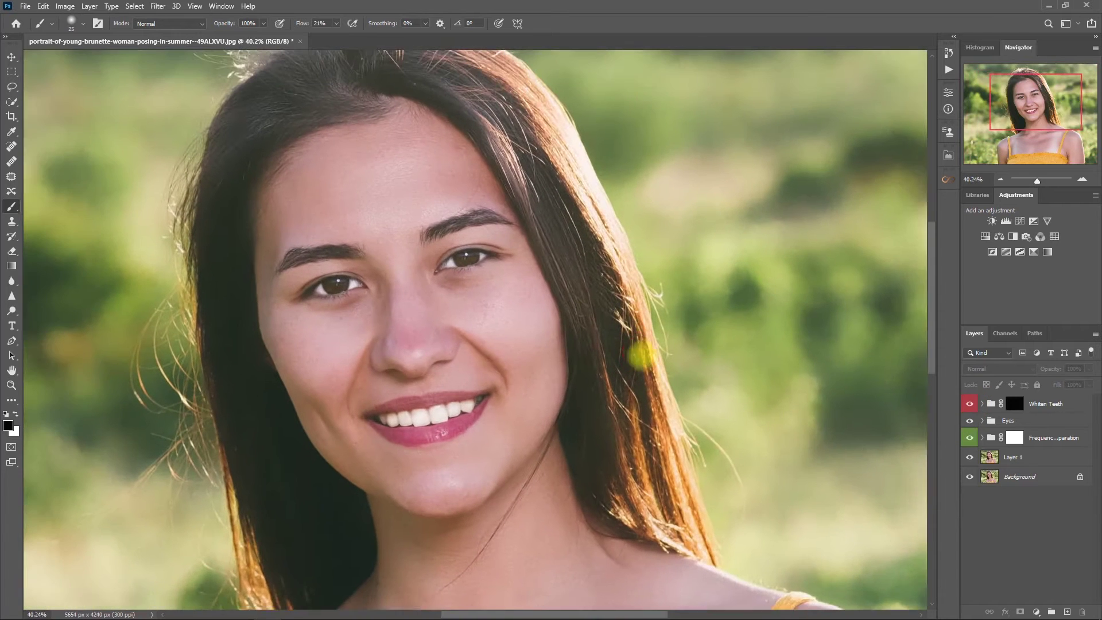
click(969, 403)
click(969, 403)
scroll(909, 367, down, 3)
key(v)
key(alt+period)
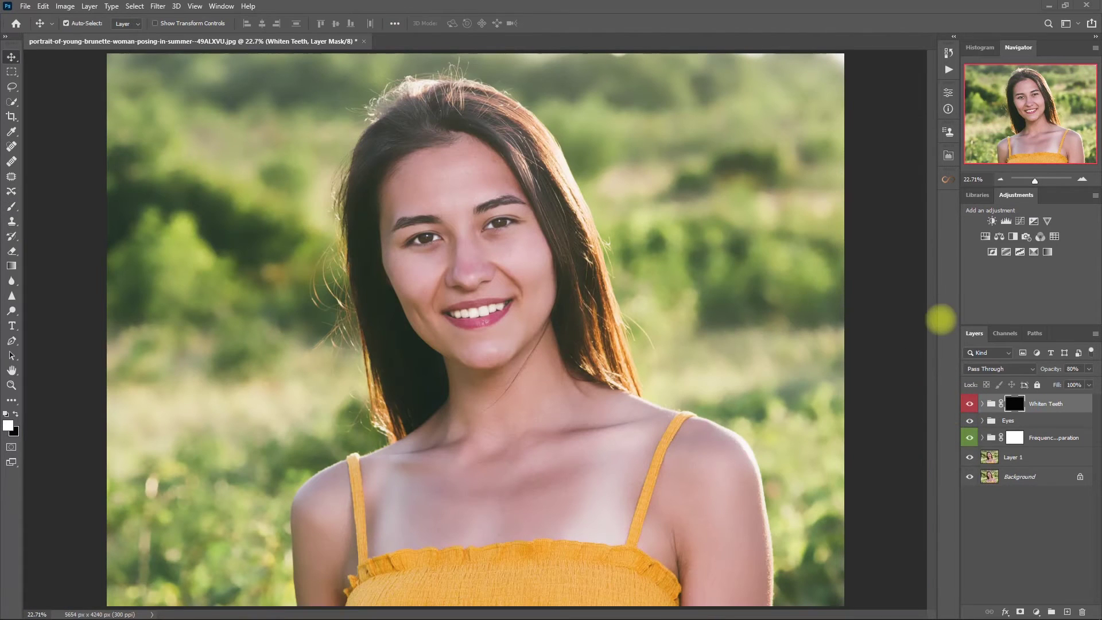
Apply the Sun 3 overlay from Retouch Pro FX and move the flare to the top-right
click(947, 156)
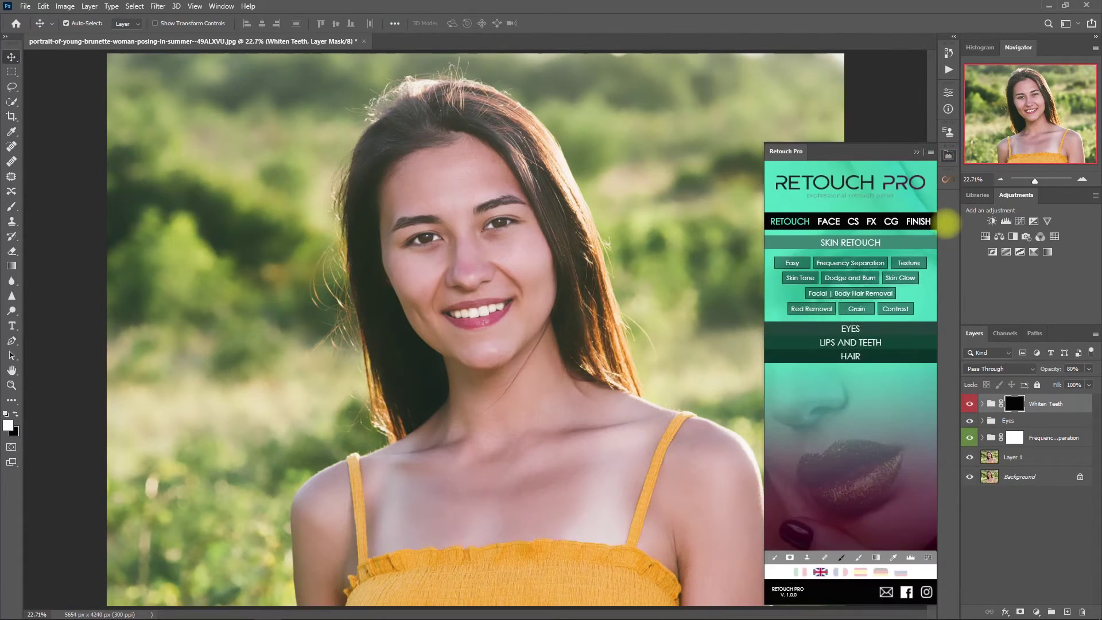
click(871, 220)
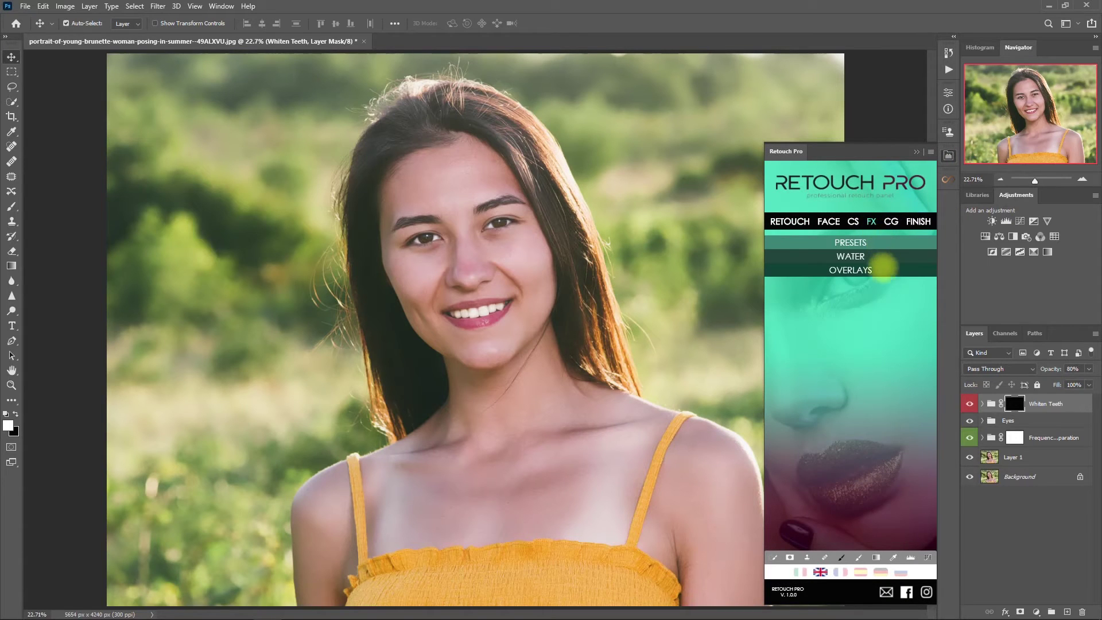
click(883, 268)
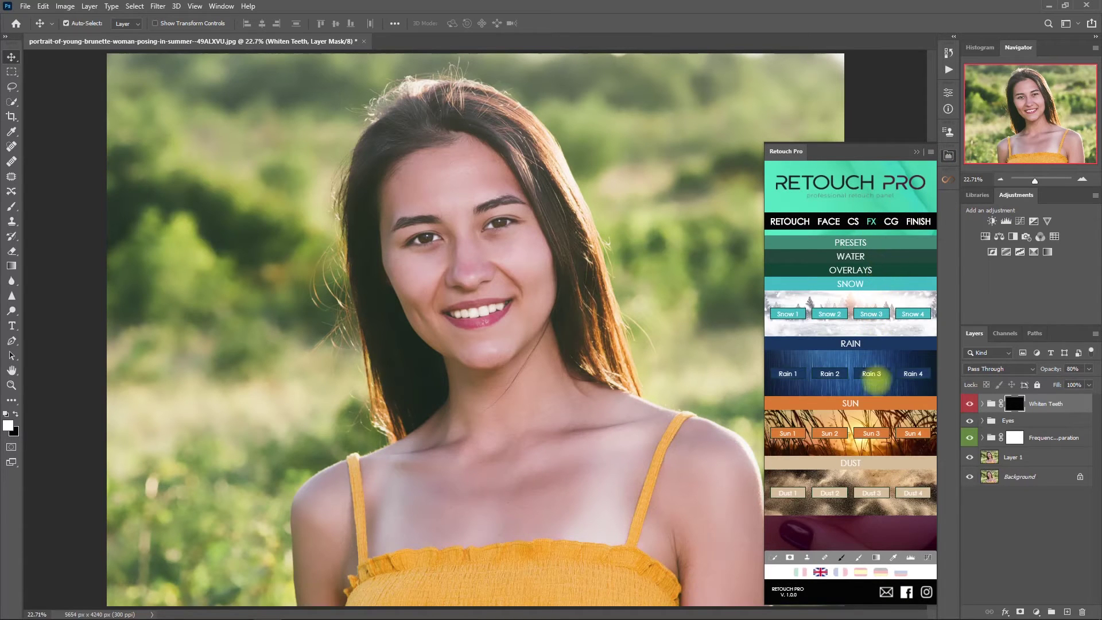
click(871, 433)
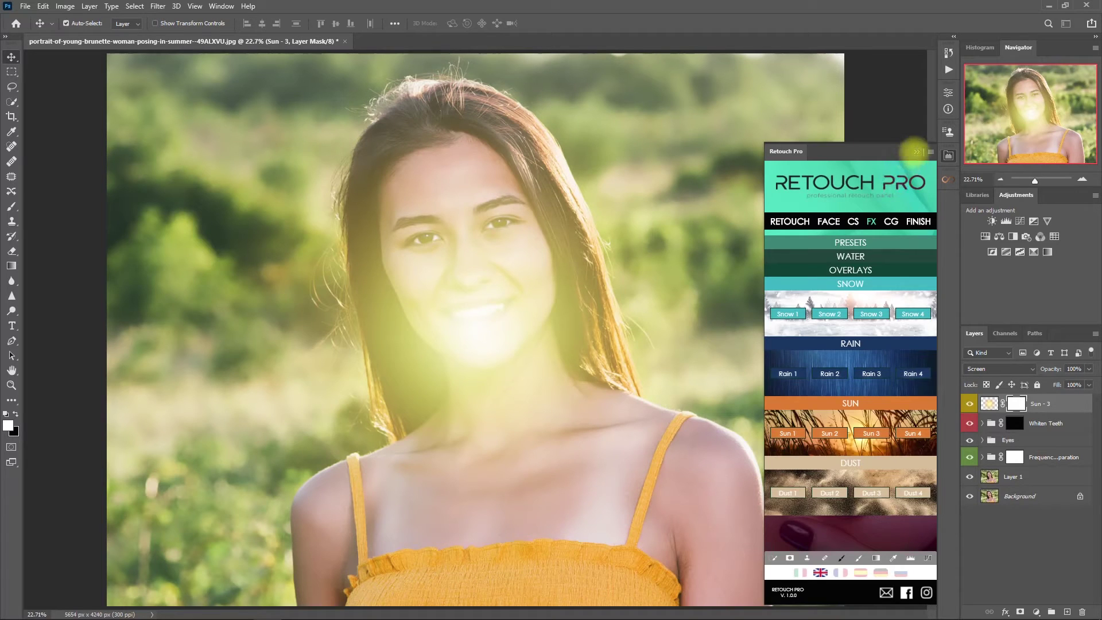
mouse_move(491, 327)
mouse_down()
mouse_move(672, 230)
mouse_move(817, 95)
mouse_move(794, 134)
mouse_up()
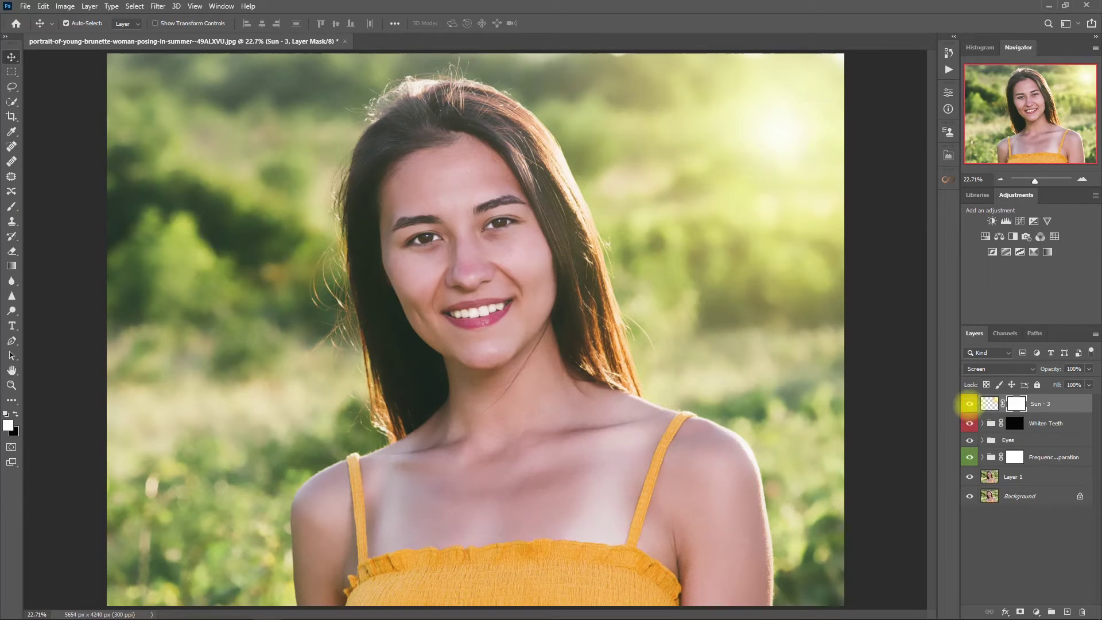
Compare the sun flare on and off, then lower its opacity to 80%
click(969, 403)
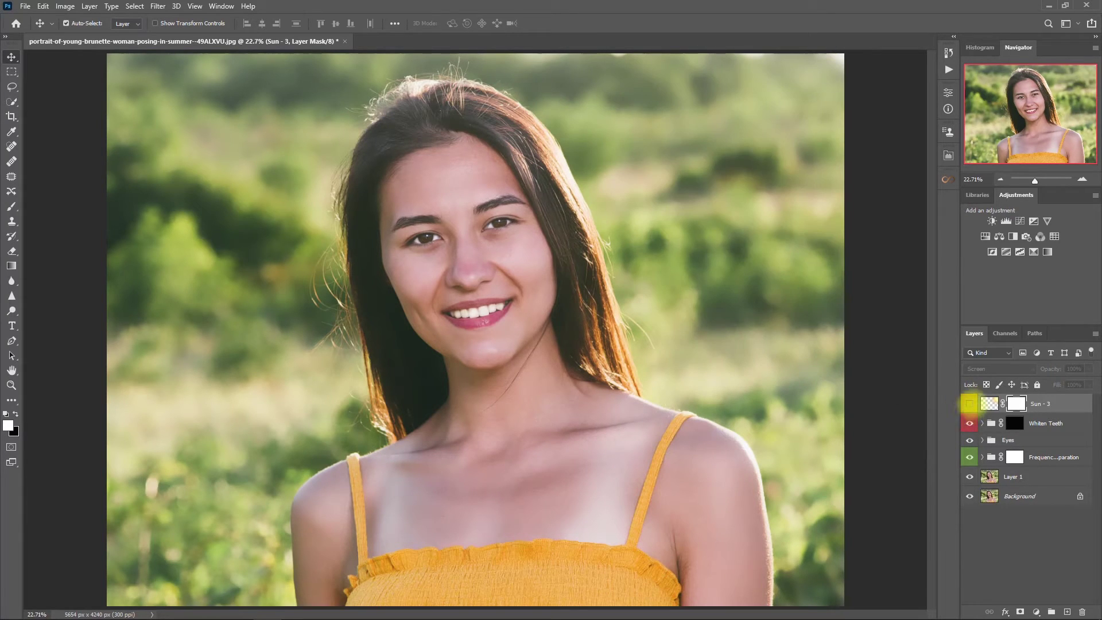
click(969, 404)
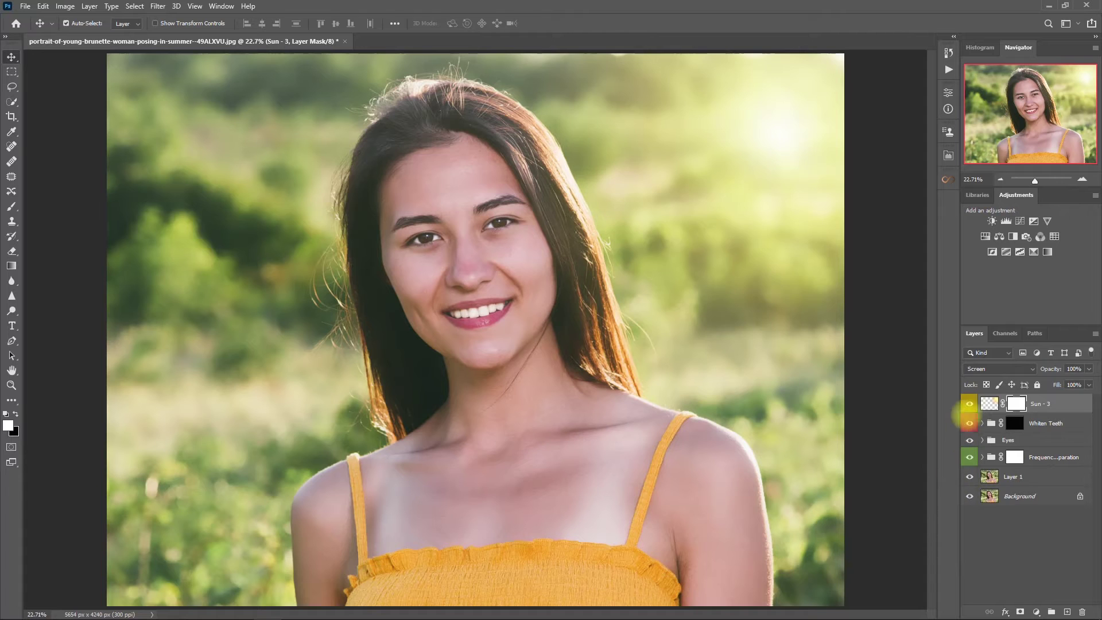
click(969, 404)
click(969, 403)
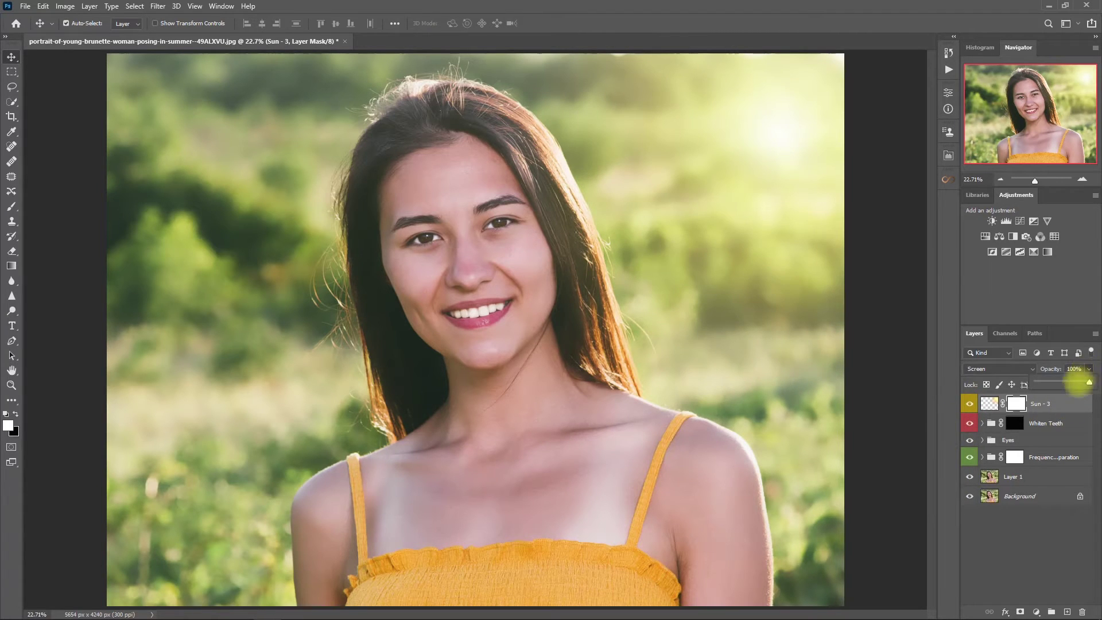
key(8)
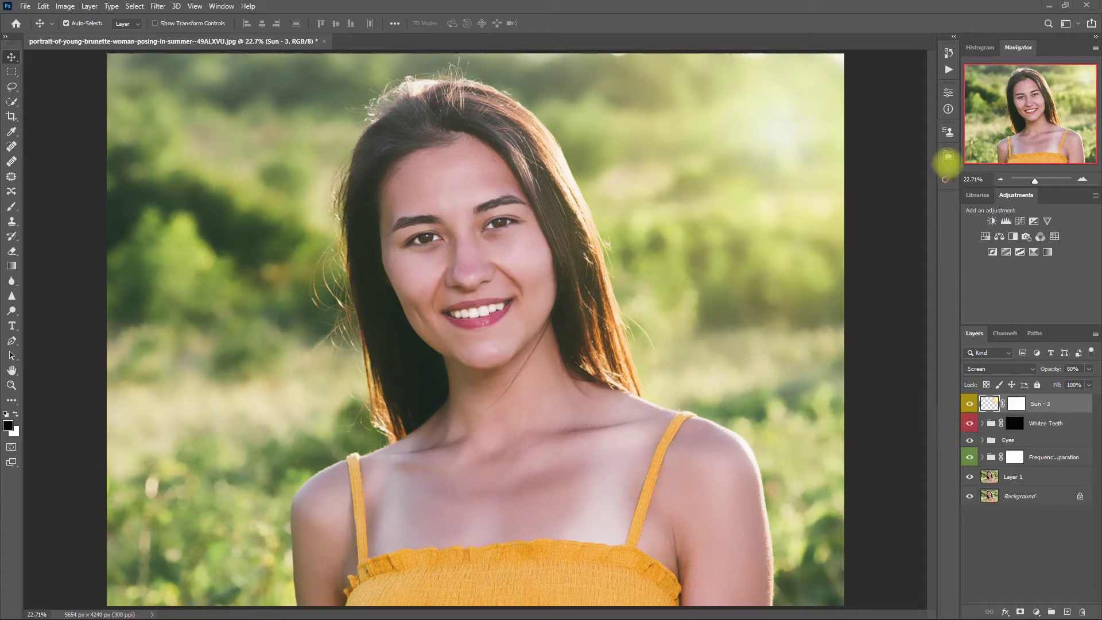
Add Retouch Pro's Final Contrast layer and toggle it to compare with the original
click(948, 155)
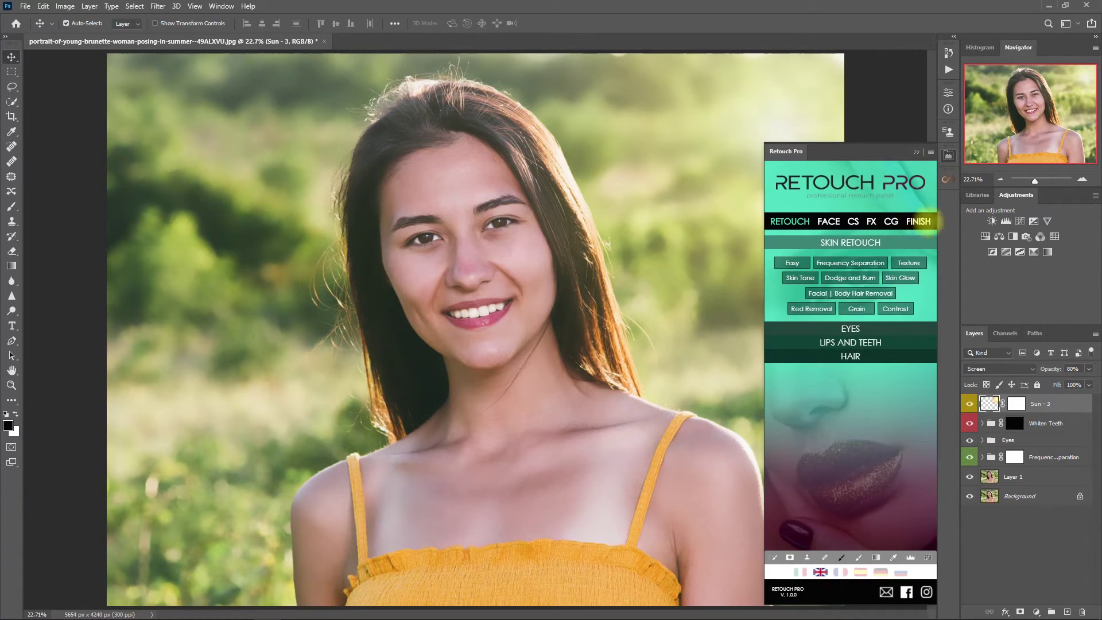
click(919, 220)
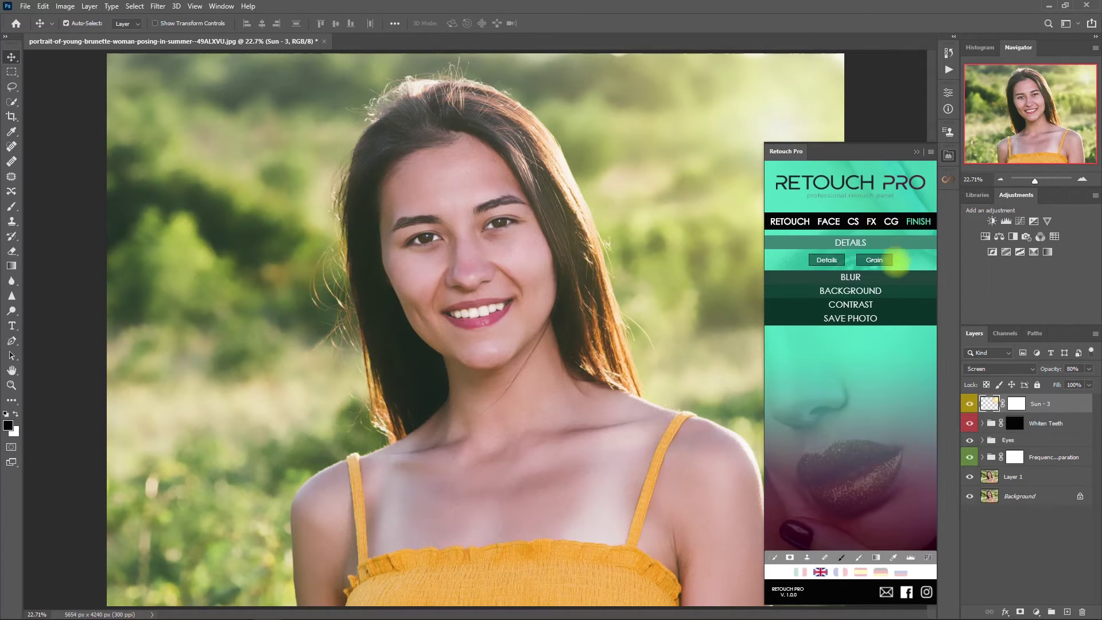
click(910, 304)
click(852, 301)
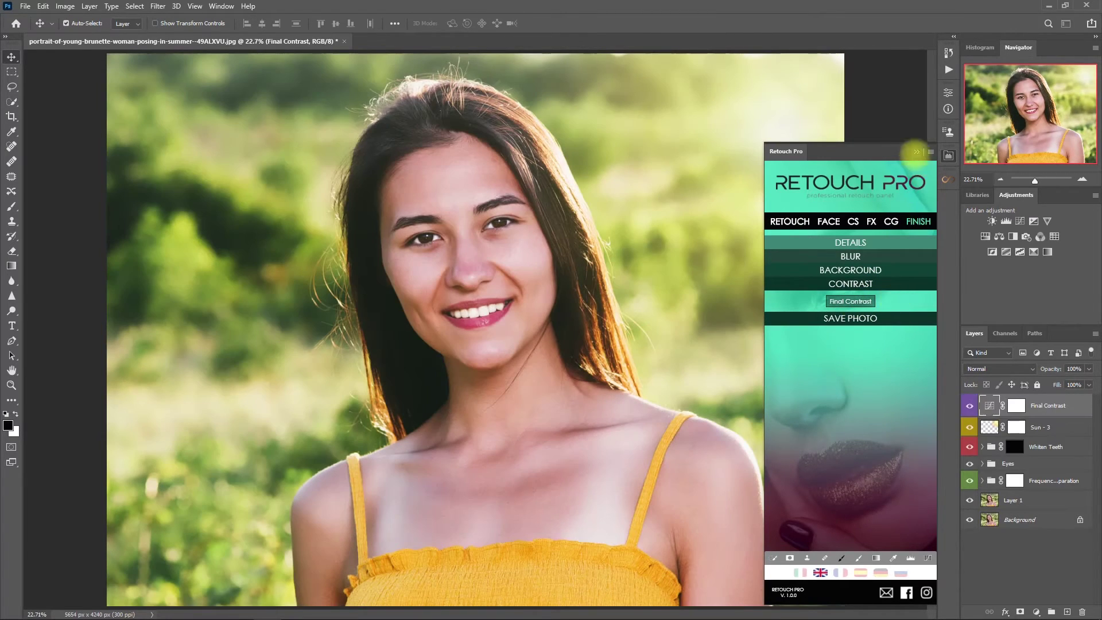
click(916, 152)
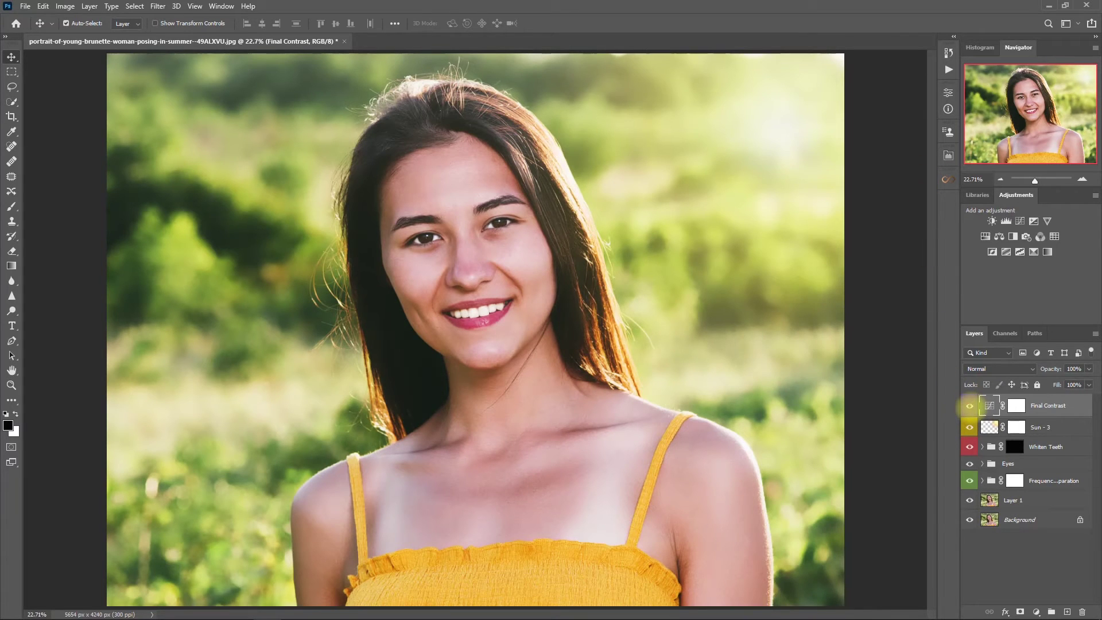
click(969, 406)
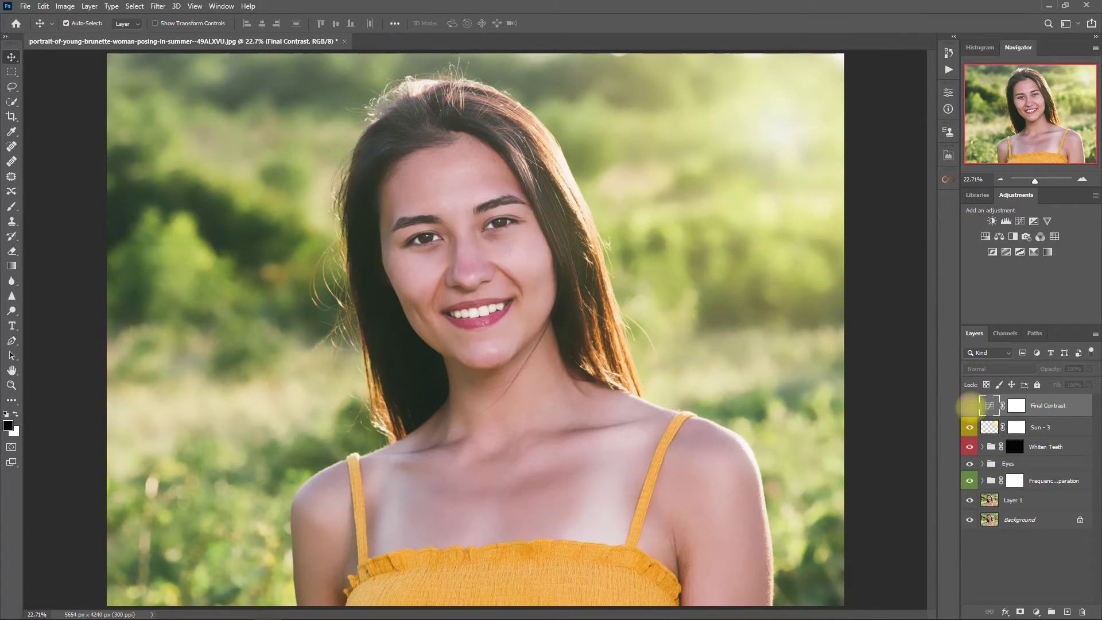
click(969, 405)
scroll(507, 163, up, 3)
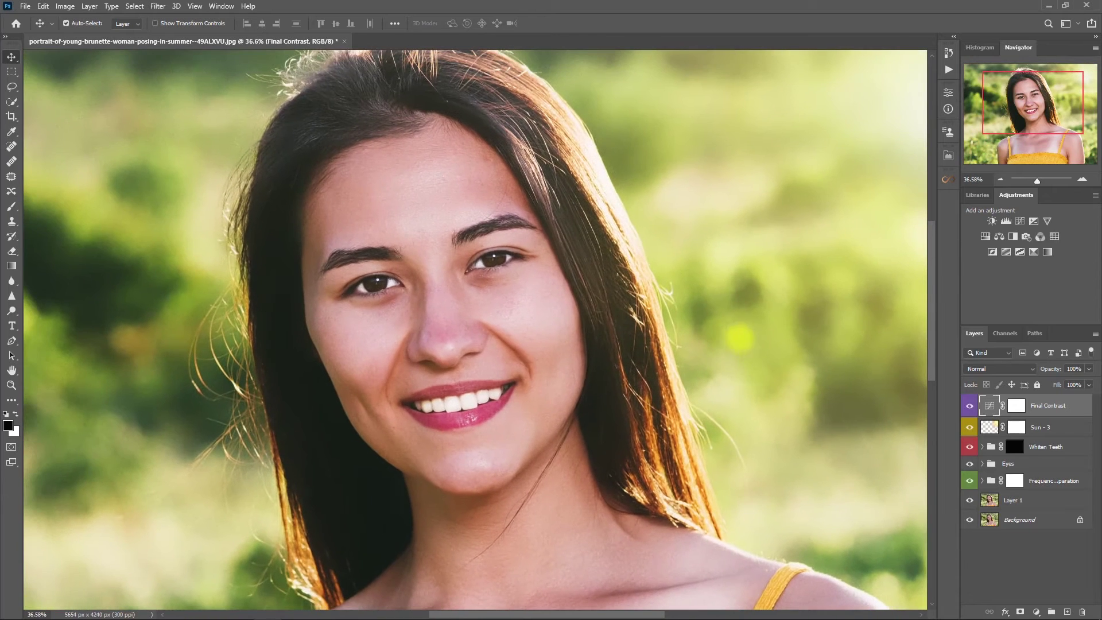
click(969, 405)
click(969, 406)
Lower the Final Contrast layer to 70% opacity and recheck it against the original
click(1088, 369)
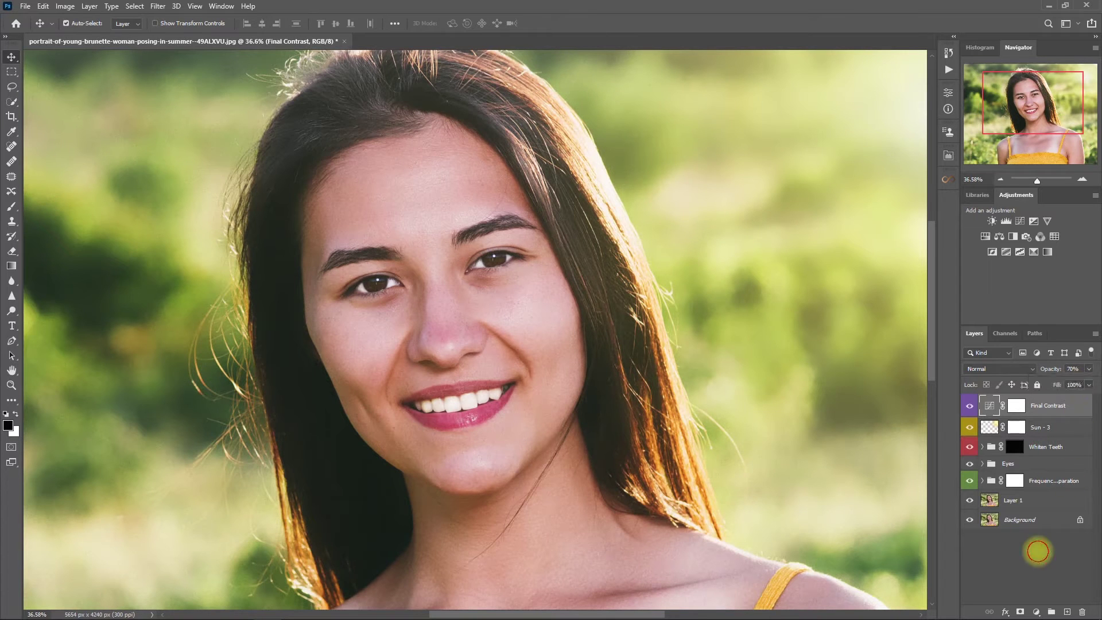
click(1037, 550)
click(969, 406)
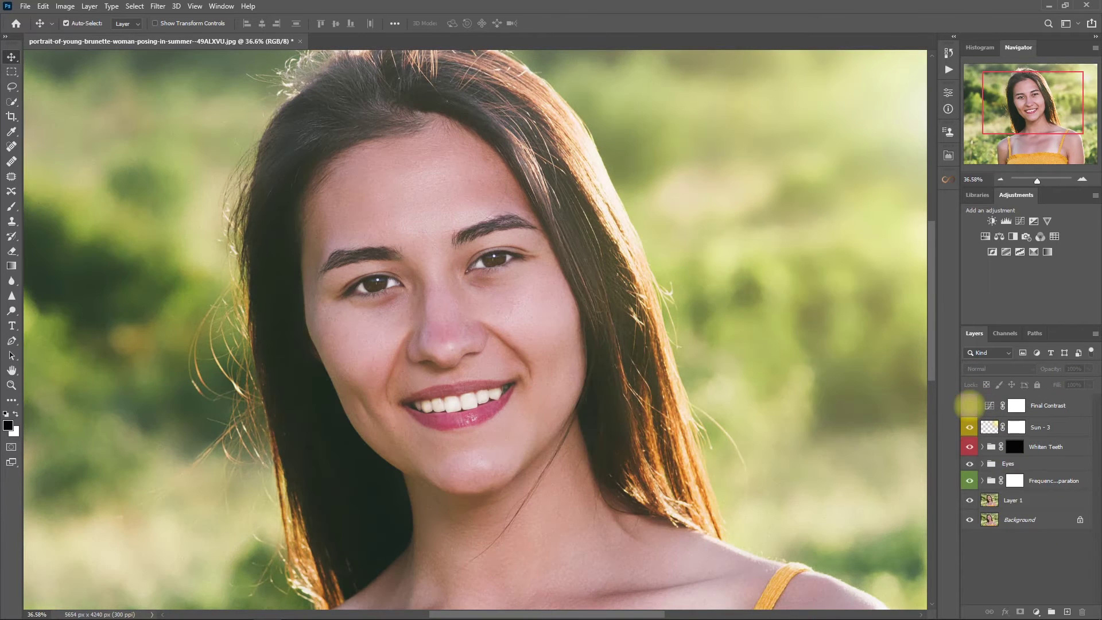
click(969, 405)
click(969, 405)
click(969, 406)
key(ctrl+0)
click(969, 405)
click(969, 406)
click(969, 406)
click(969, 405)
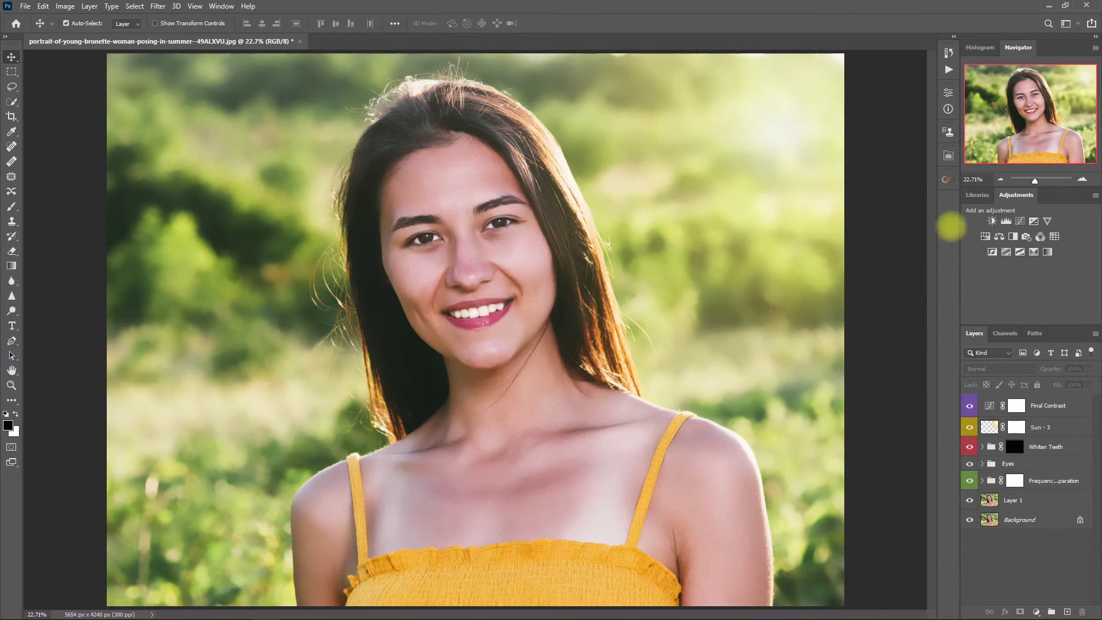
Open Retouch Pro's Save Photo for web export and set the image size to 2048 × 1536 px
click(948, 155)
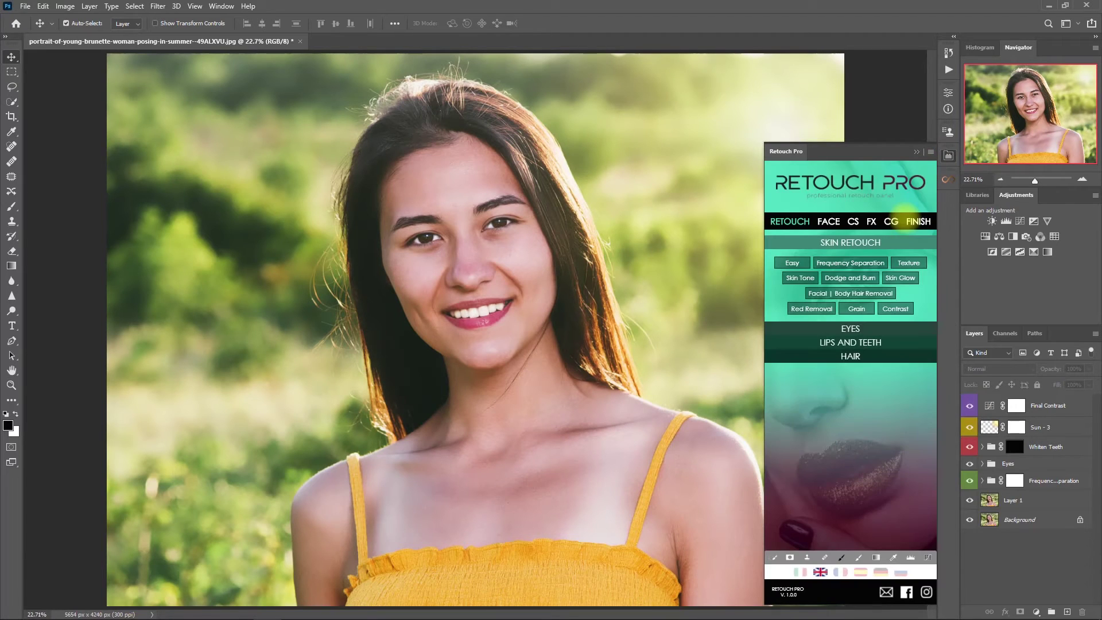
click(918, 221)
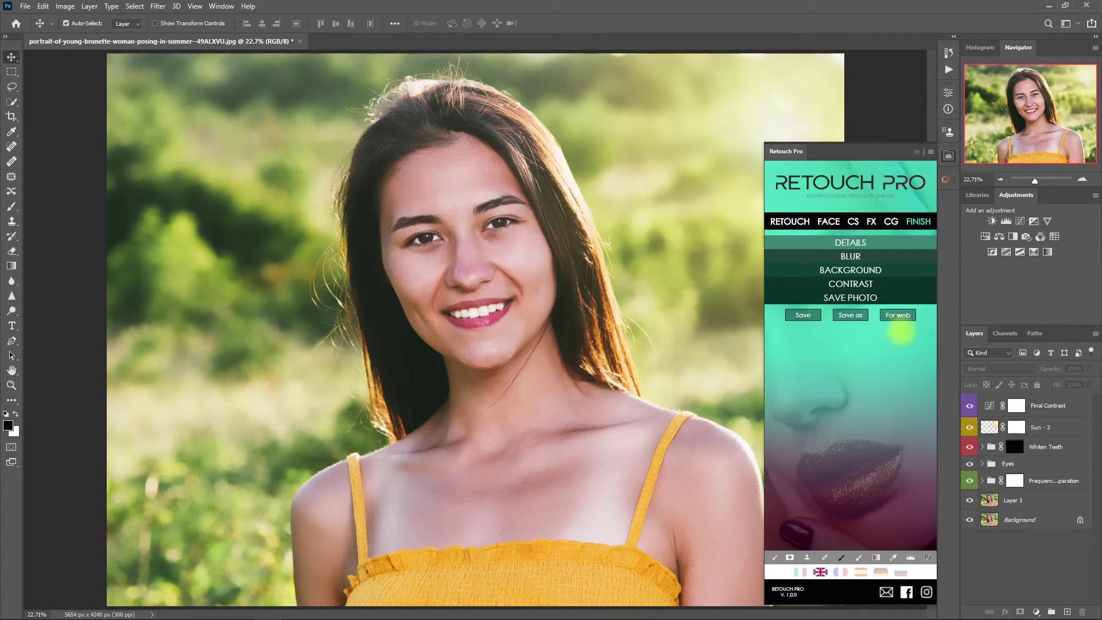
click(897, 315)
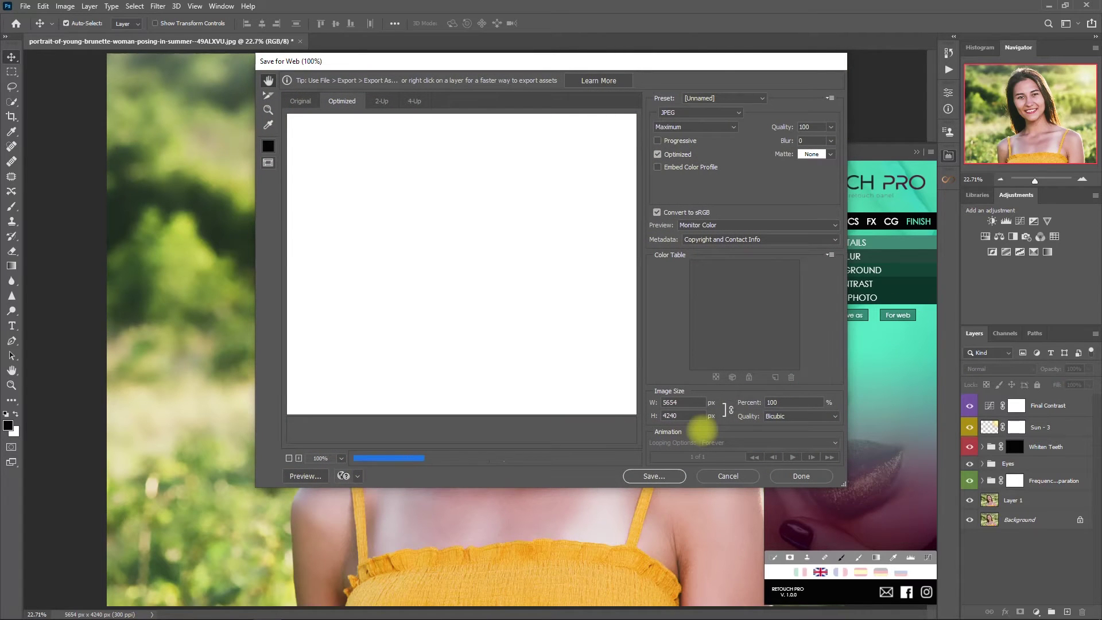
click(694, 402)
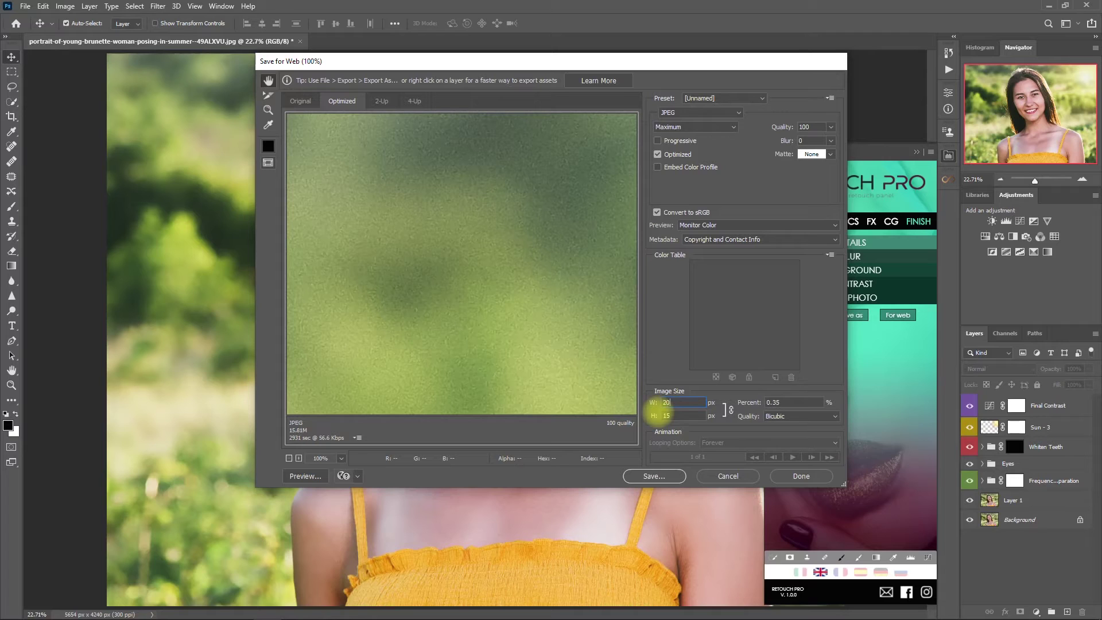
click(679, 415)
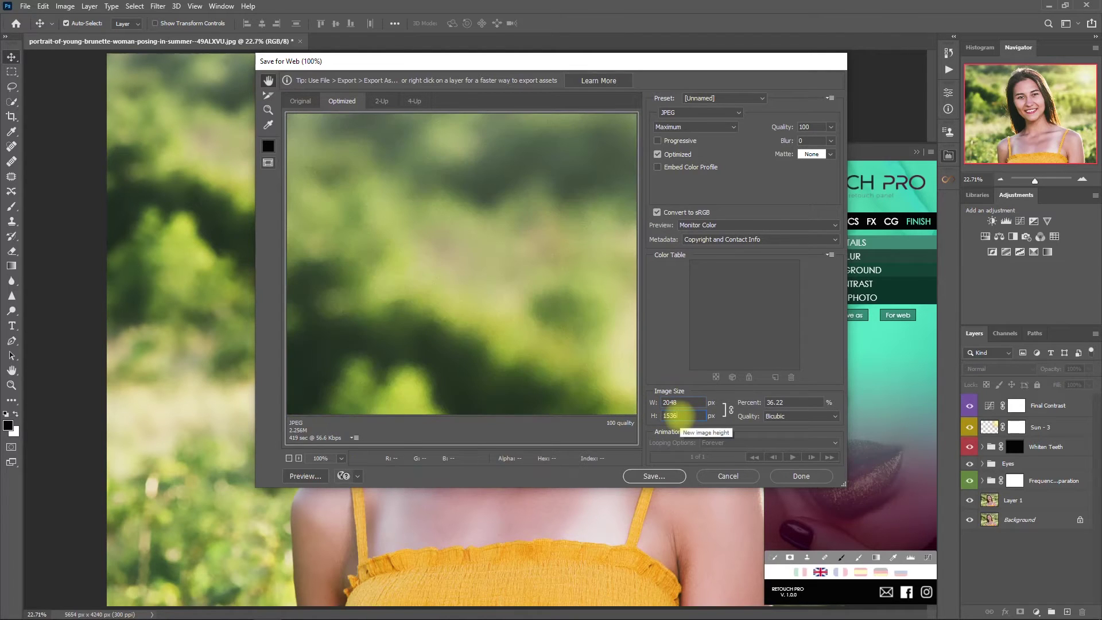
Save the optimized JPEG under the name 'Retouch'
click(653, 475)
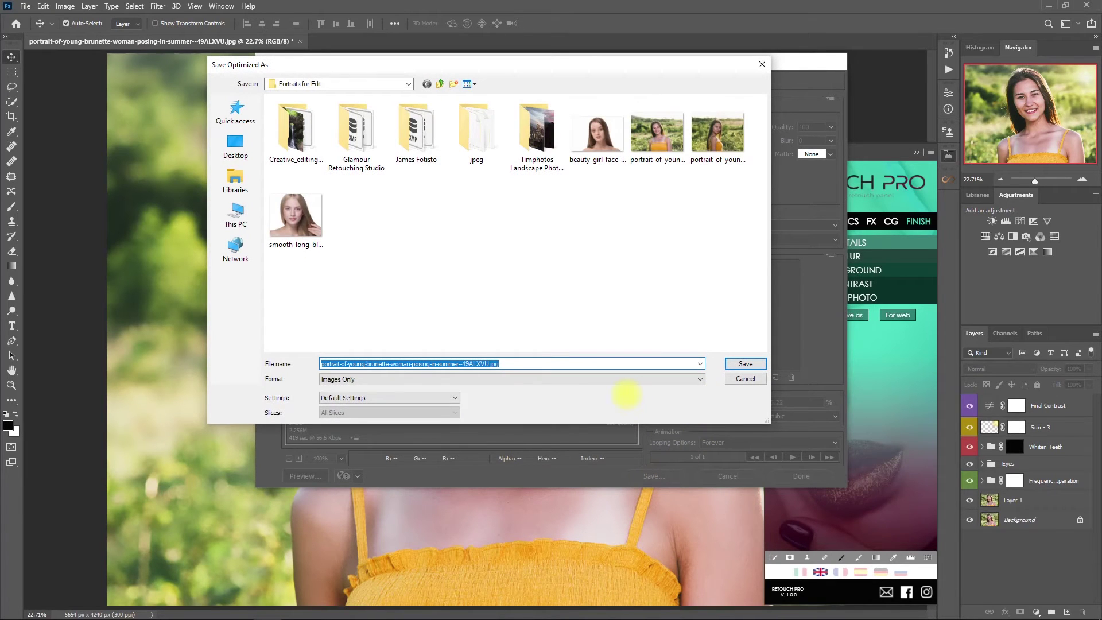
text(Retouch Pro Edit)
key(Return)
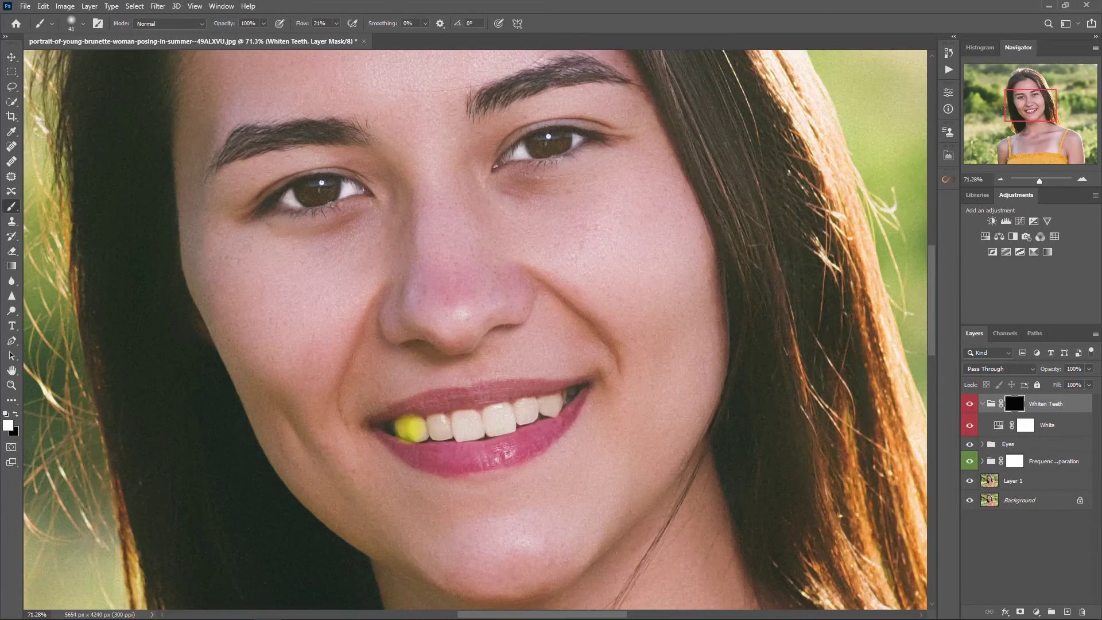
Brush across the teeth to brighten them
drag(405, 426, 553, 407)
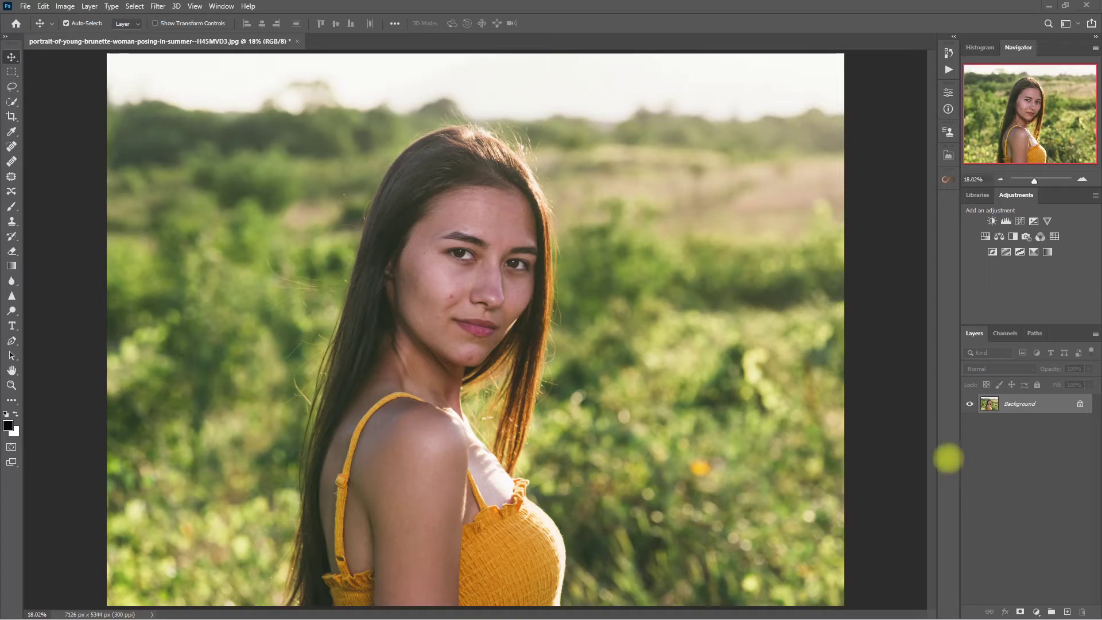
Duplicate the photo to Layer 1 and spot-heal the dark spot on the cheek
key(ctrl+j)
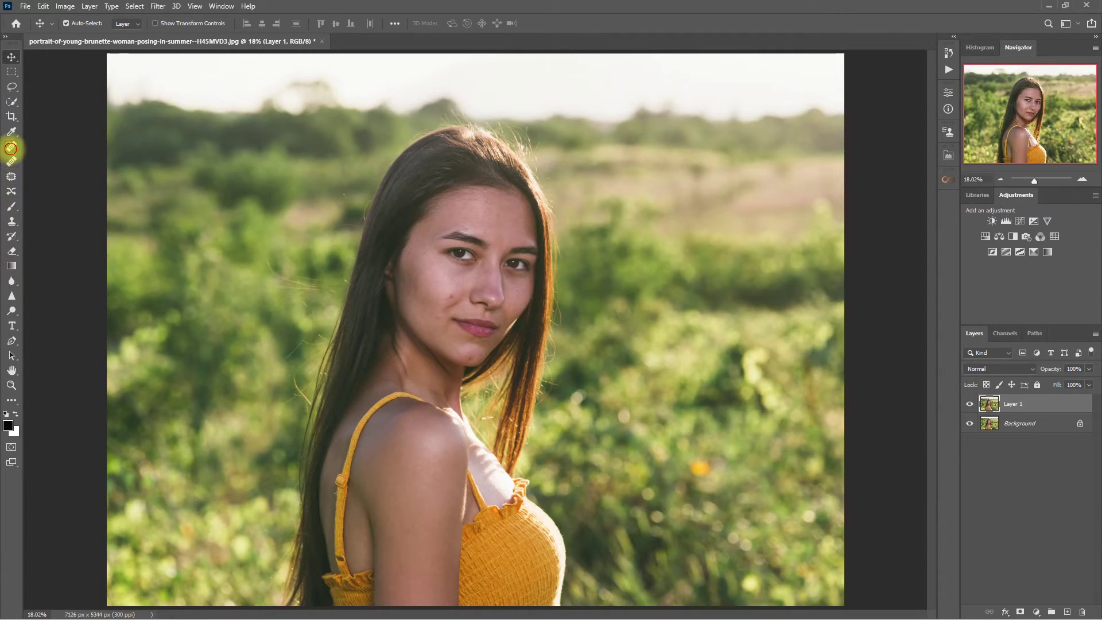
click(11, 148)
scroll(448, 296, up, 3)
click(457, 298)
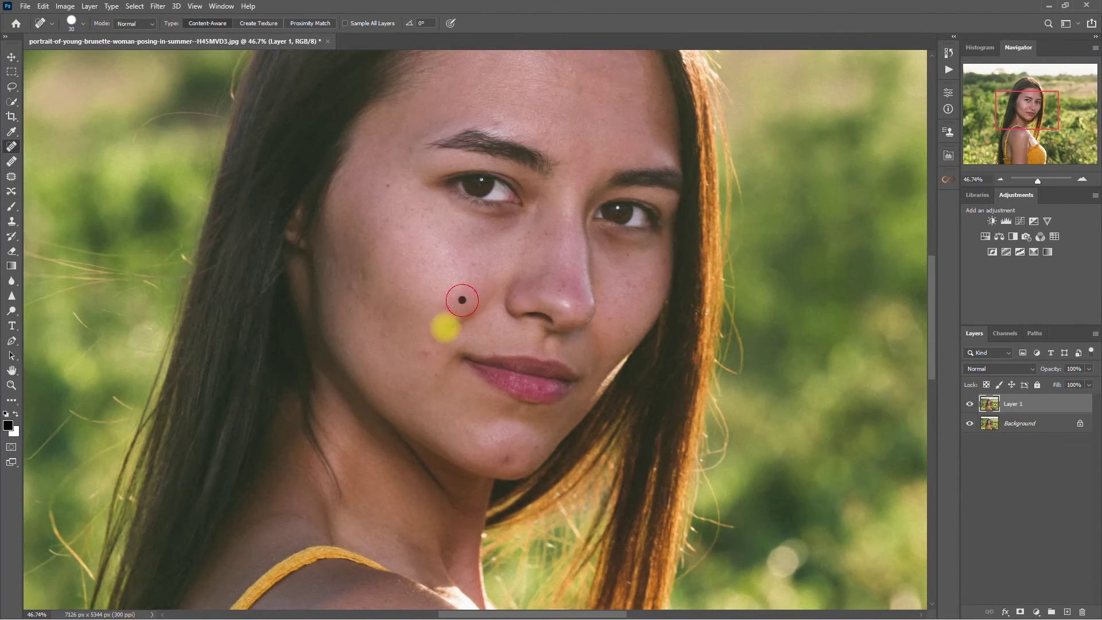
scroll(386, 212, up, 2)
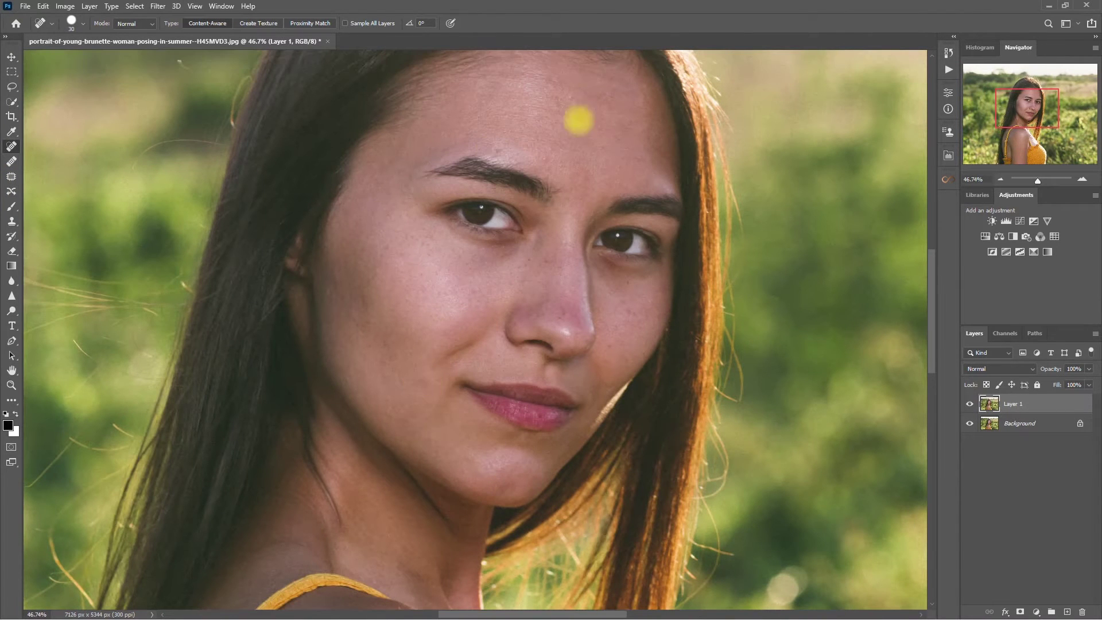
scroll(615, 319, down, 3)
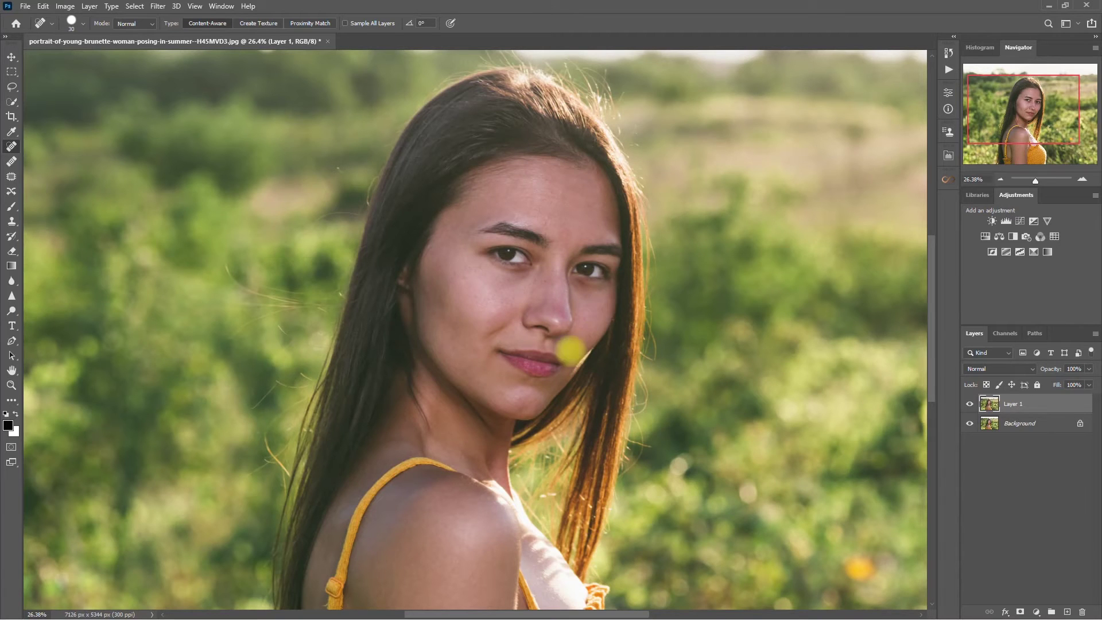
scroll(570, 350, down, 1)
Toggle Layer 1 off and on to compare the healing with the original, then fit the photo on screen
click(969, 404)
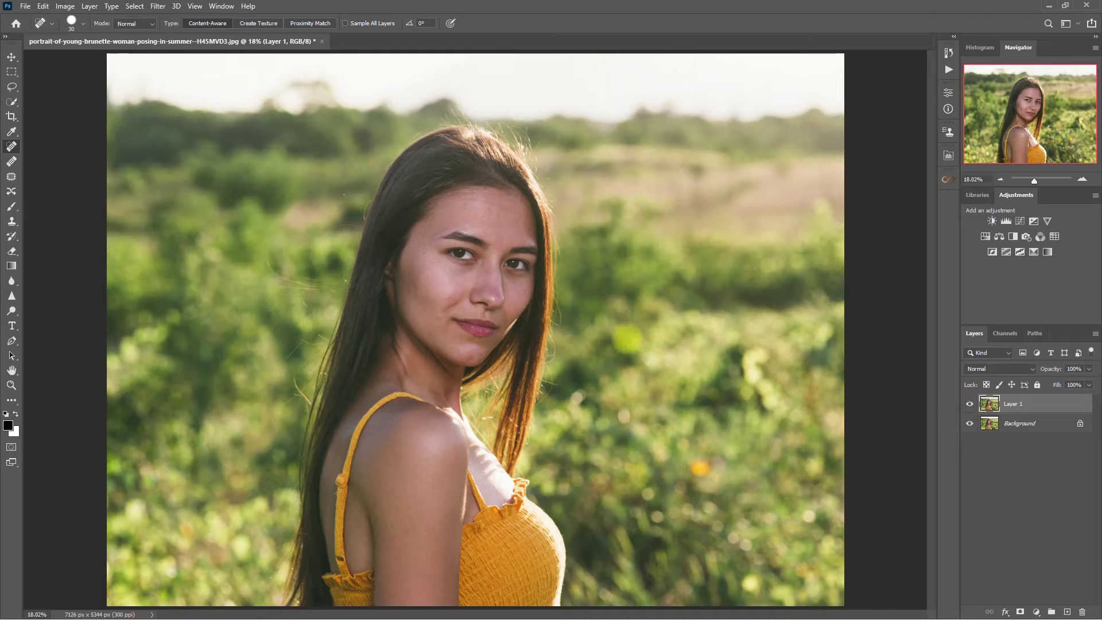
scroll(628, 321, up, 2)
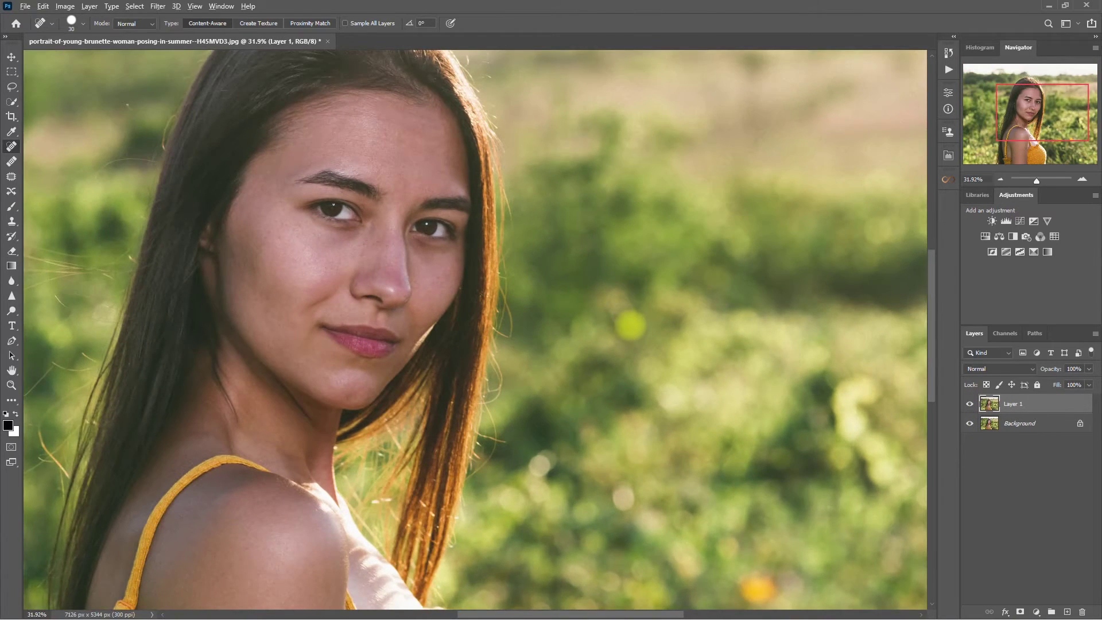
scroll(660, 339, up, 1)
click(969, 403)
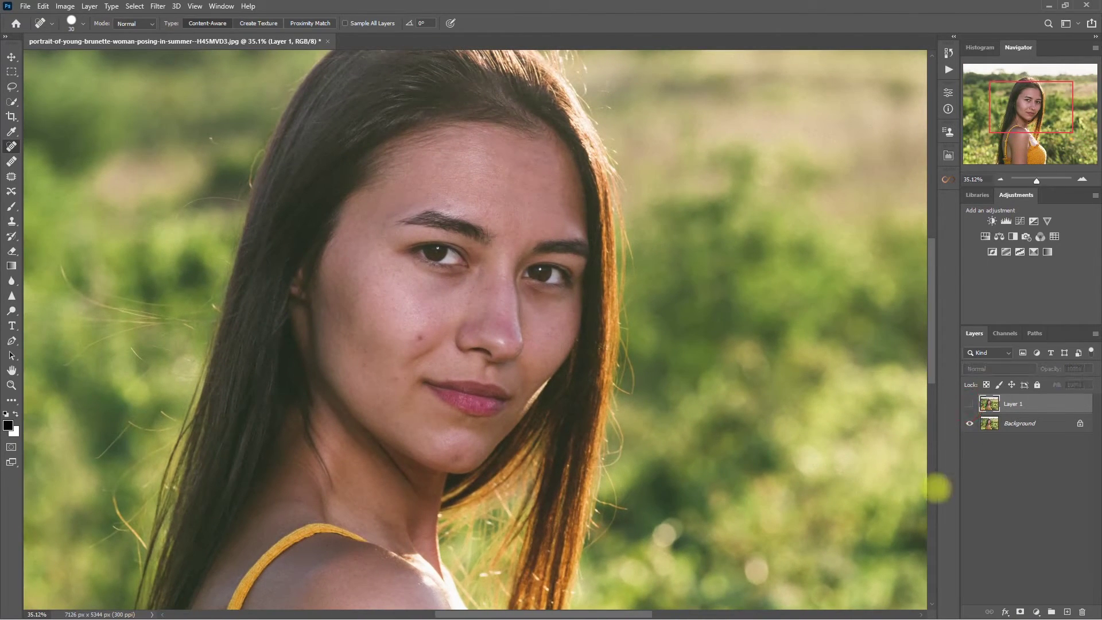
click(969, 403)
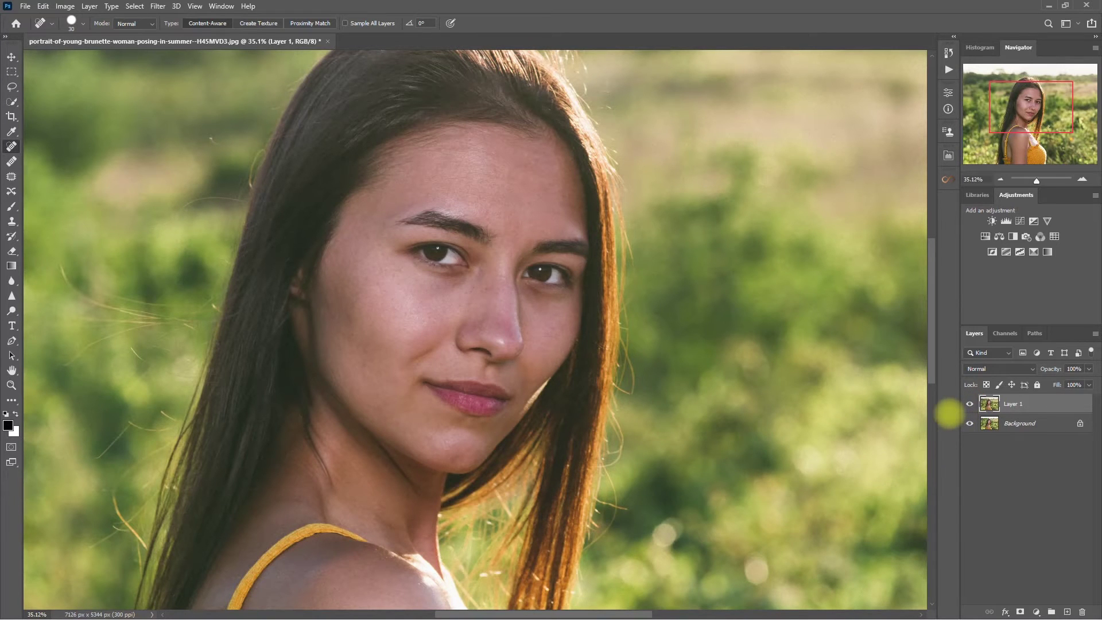
key(ctrl+0)
Apply Retouch Pro's Easy skin smoothing and paint it onto the face with a large brush
click(947, 156)
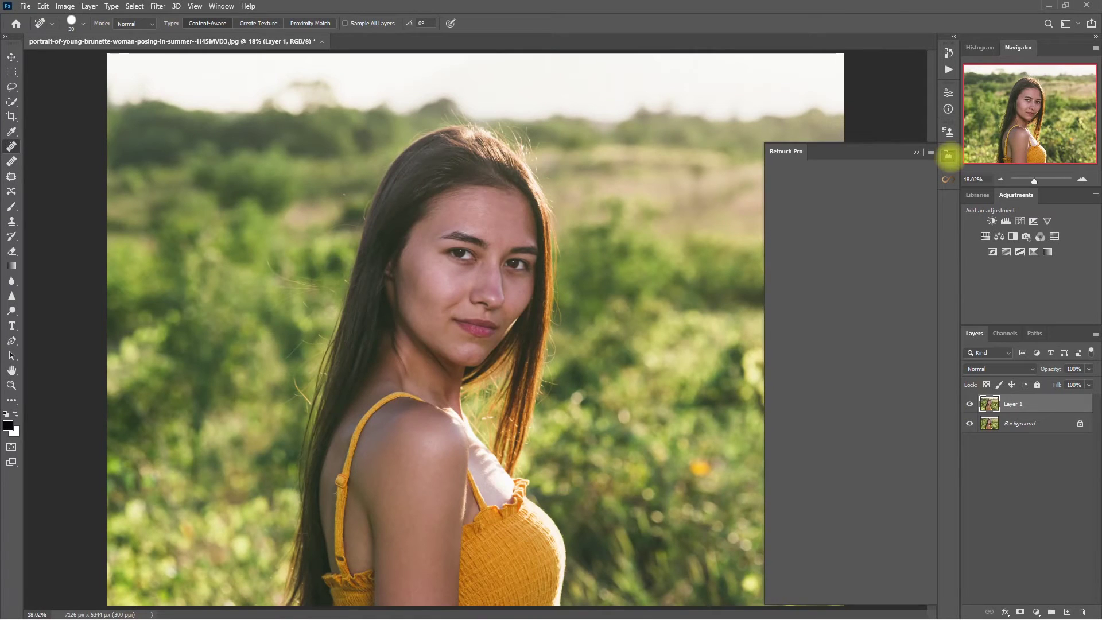
click(808, 263)
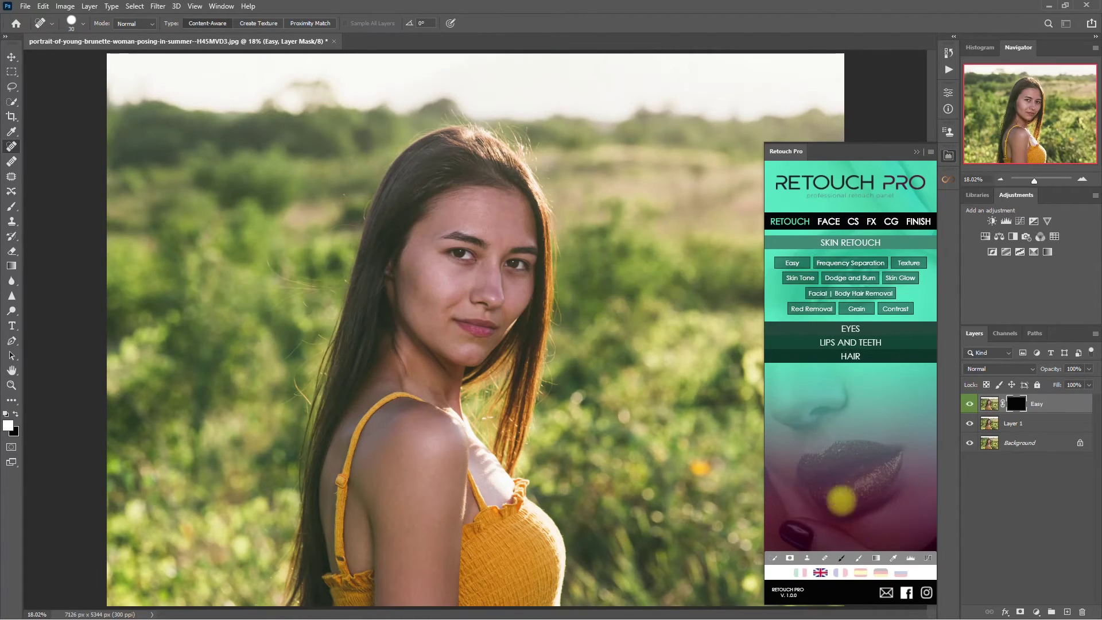
click(859, 556)
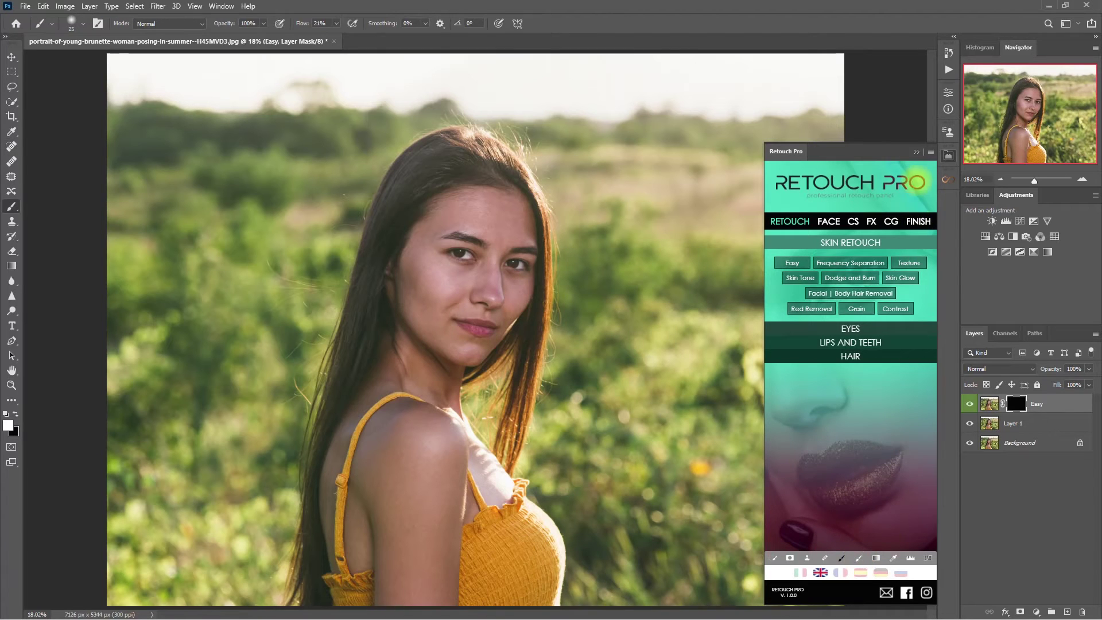
click(917, 151)
scroll(487, 275, up, 3)
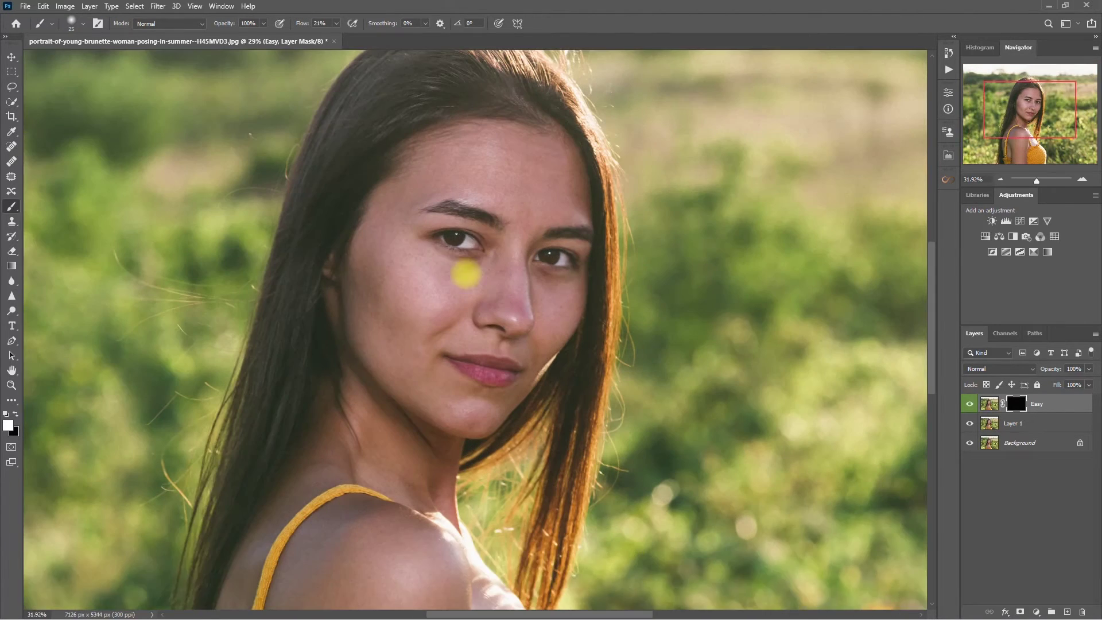
scroll(463, 270, up, 1)
key(bracketright)
key(bracketright)
key(bracketright)
key(bracketright)
key(bracketright)
key(bracketright)
key(bracketright)
key(bracketright)
key(bracketright)
mouse_move(356, 332)
mouse_down()
mouse_move(392, 324)
mouse_move(383, 275)
mouse_move(468, 231)
mouse_move(535, 217)
mouse_move(526, 286)
mouse_move(385, 401)
mouse_up()
Refine the Easy mask with a smaller black brush at about 50% flow, then paint more smoothing over the cheeks
key(bracketleft)
key(bracketleft)
key(bracketleft)
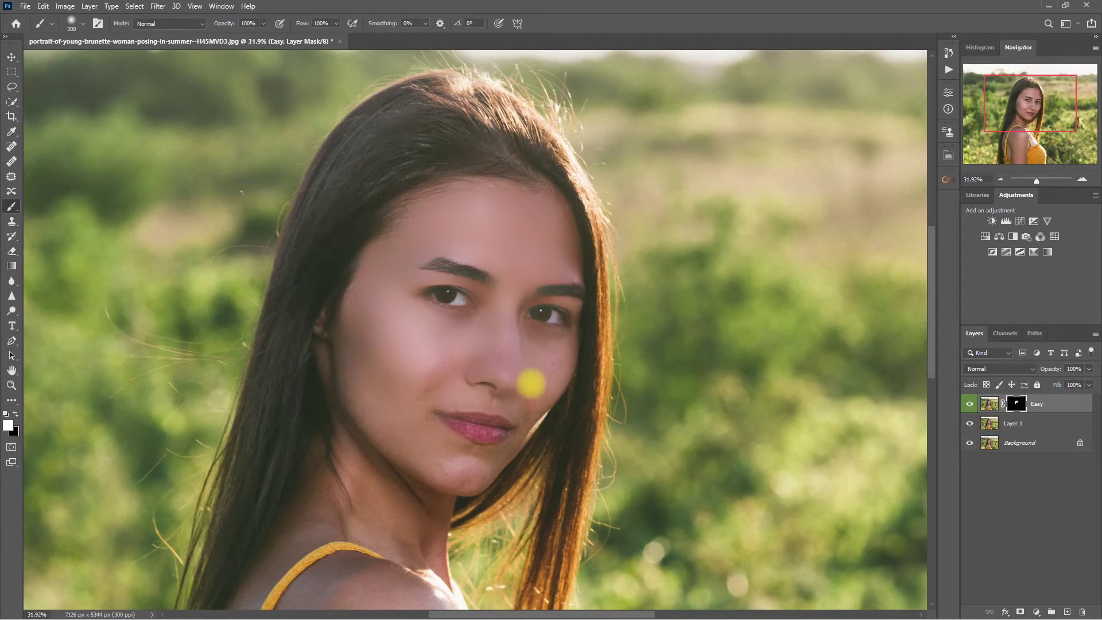
key(bracketleft)
key(bracketleft)
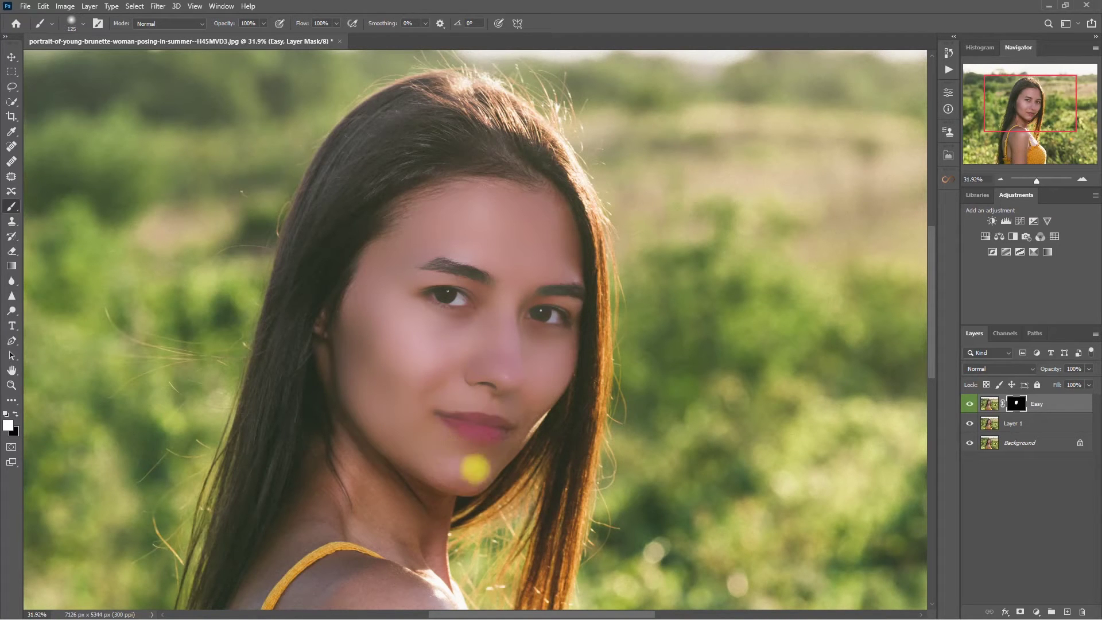
key(bracketright)
key(bracketright)
key(bracketright)
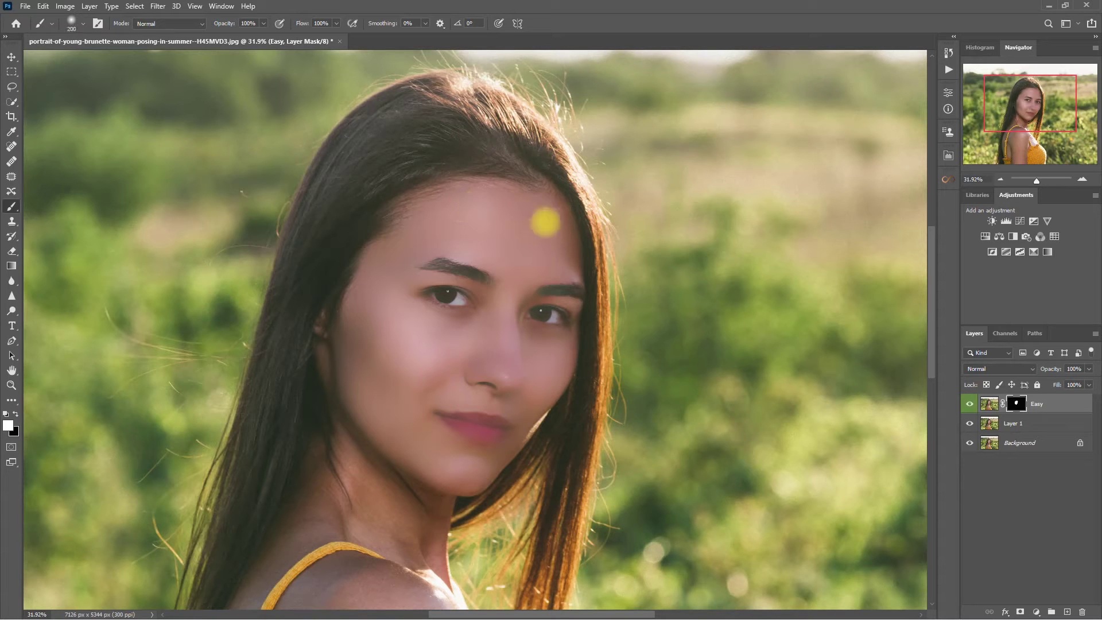
key(bracketleft)
key(bracketleft)
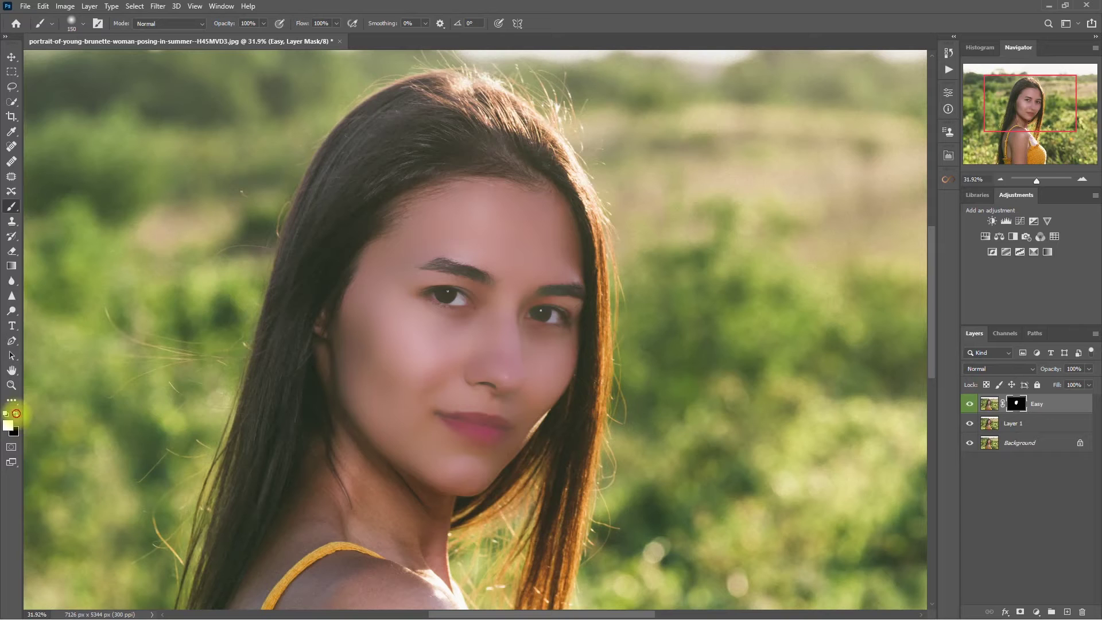
click(16, 413)
key(bracketleft)
key(bracketleft)
key(bracketleft)
key(bracketleft)
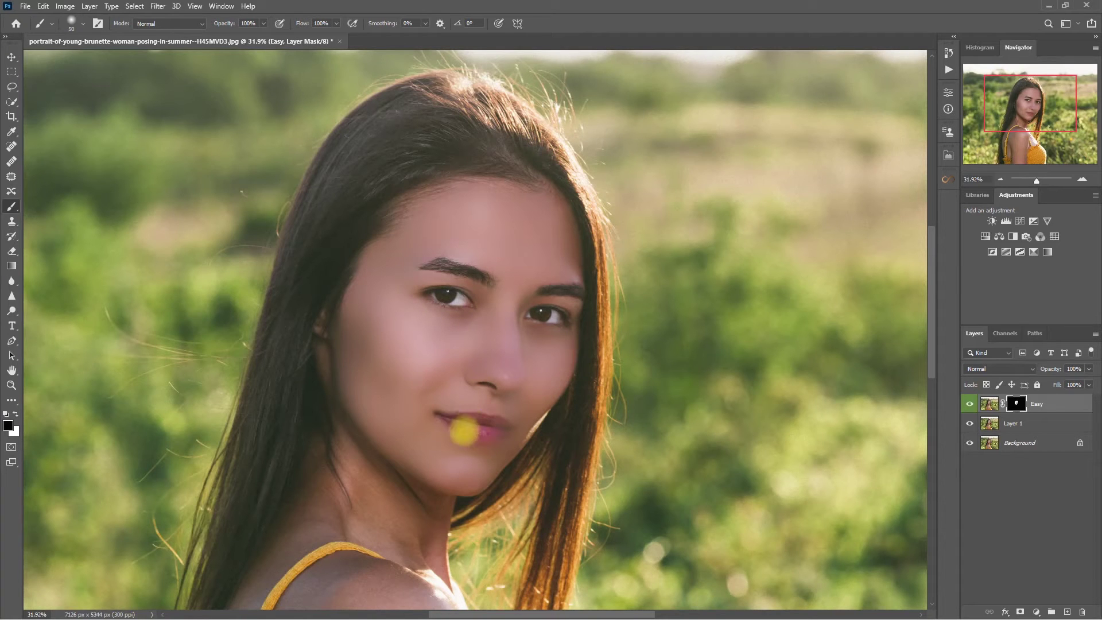
click(336, 23)
drag(338, 36, 310, 37)
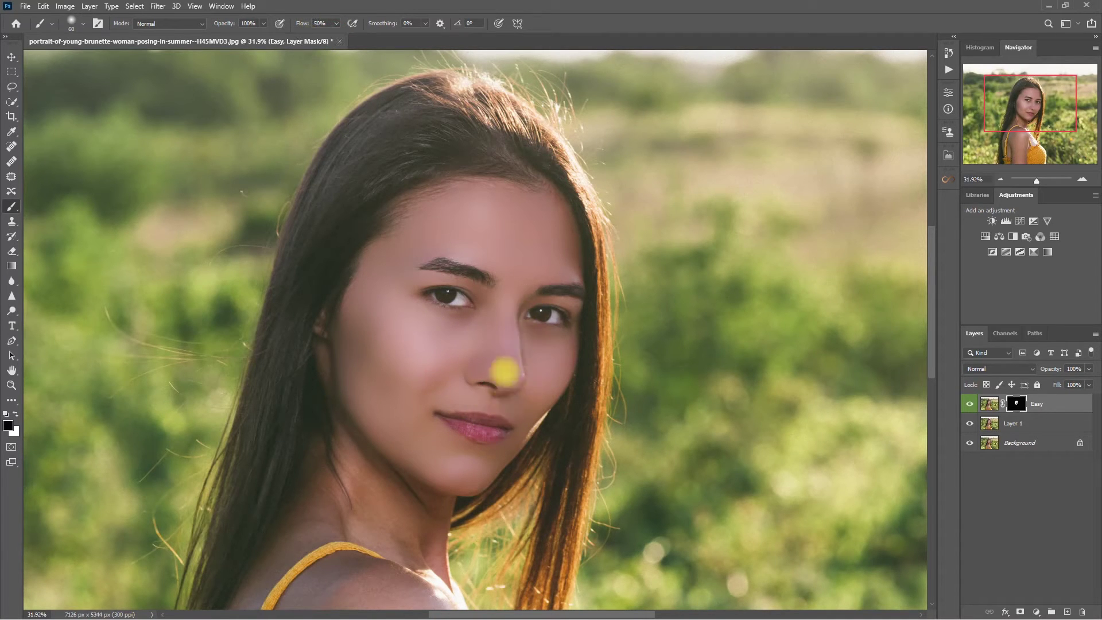
click(15, 415)
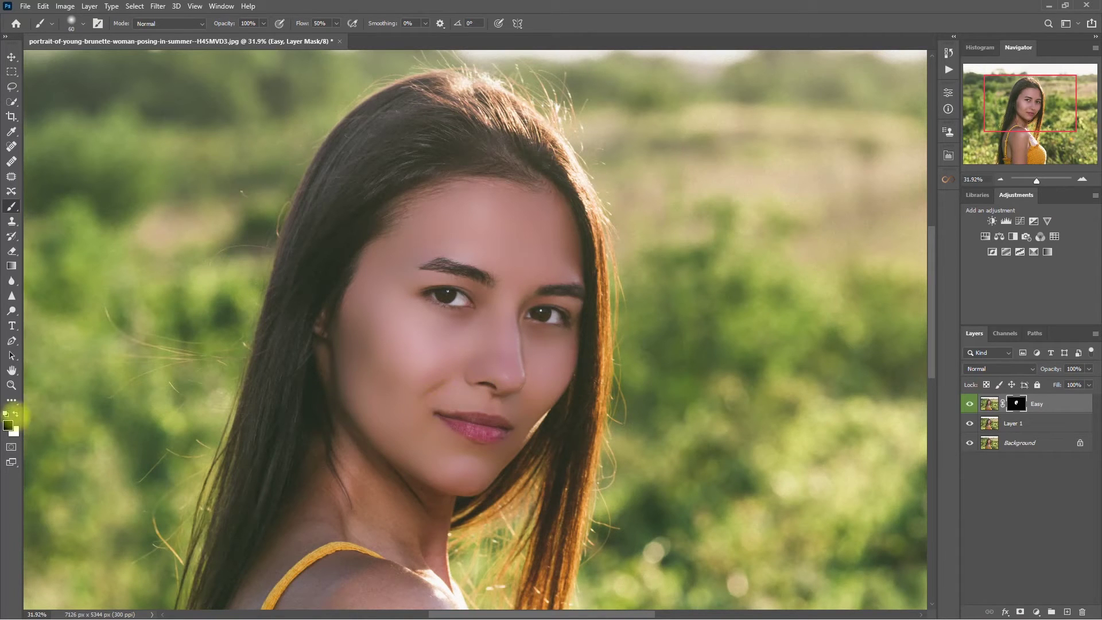
mouse_move(449, 371)
mouse_down()
mouse_move(511, 327)
mouse_move(519, 384)
mouse_move(532, 367)
mouse_move(533, 285)
mouse_move(560, 351)
mouse_up()
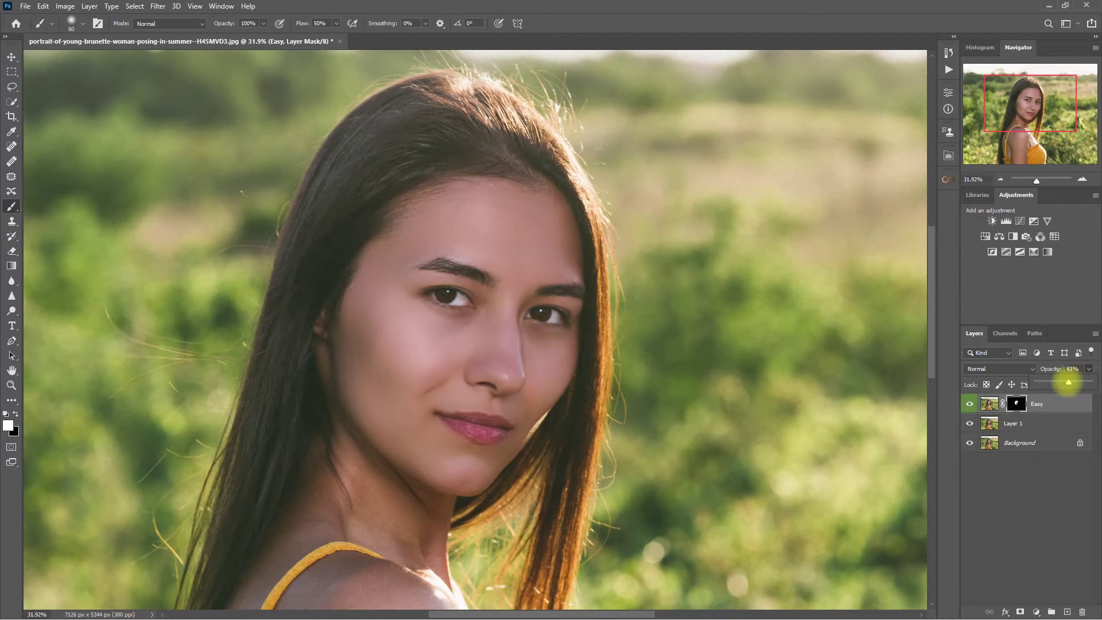
click(1053, 479)
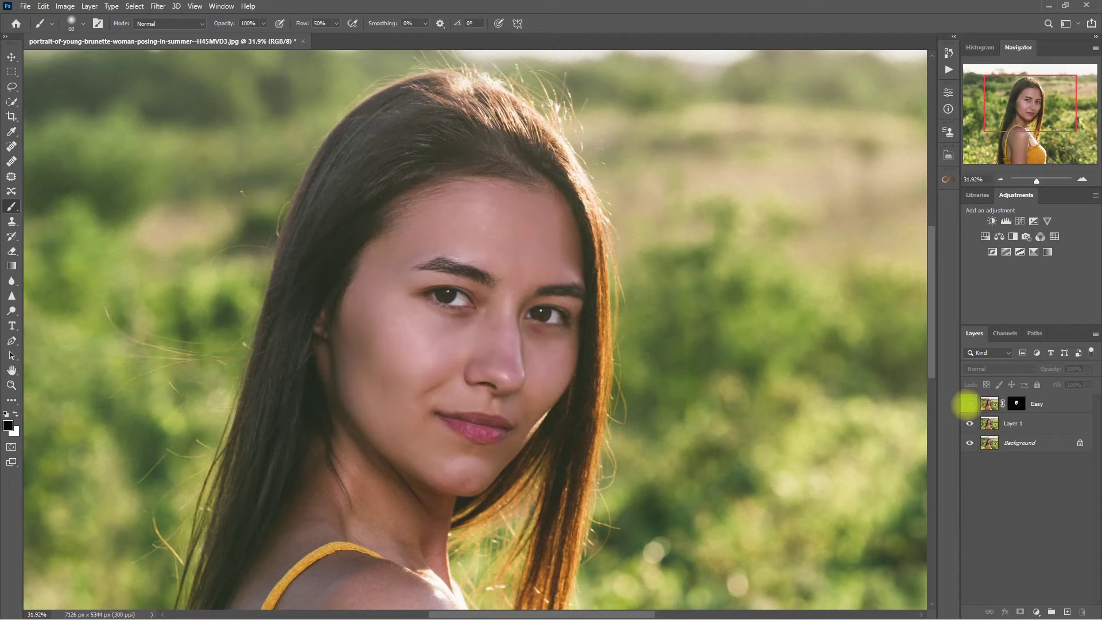
click(967, 404)
scroll(548, 350, up, 1)
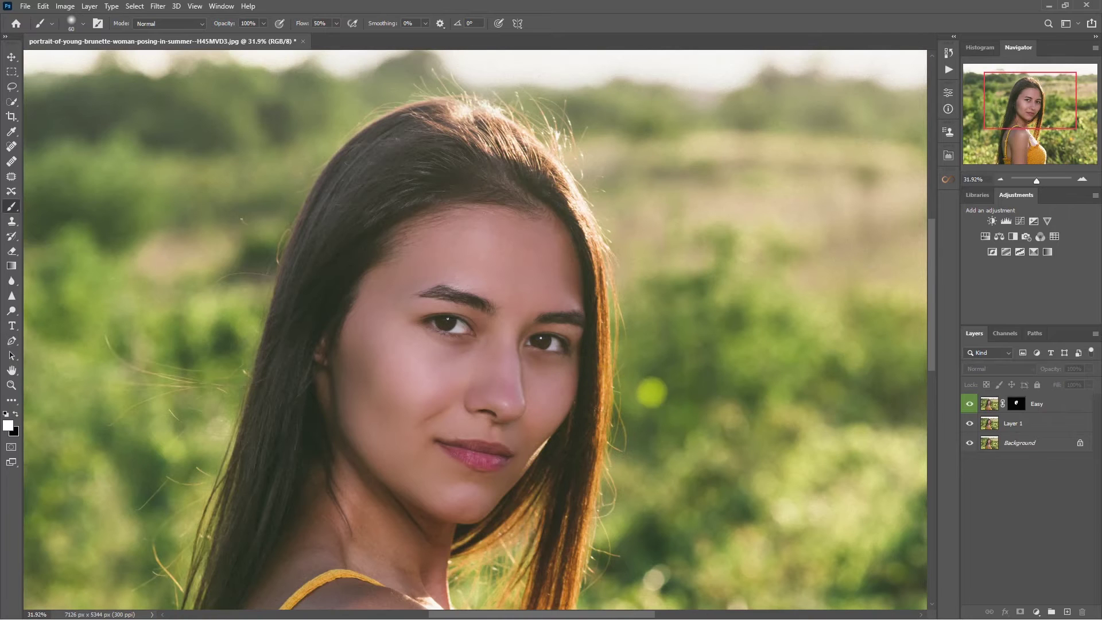
key(v)
scroll(660, 390, up, 3)
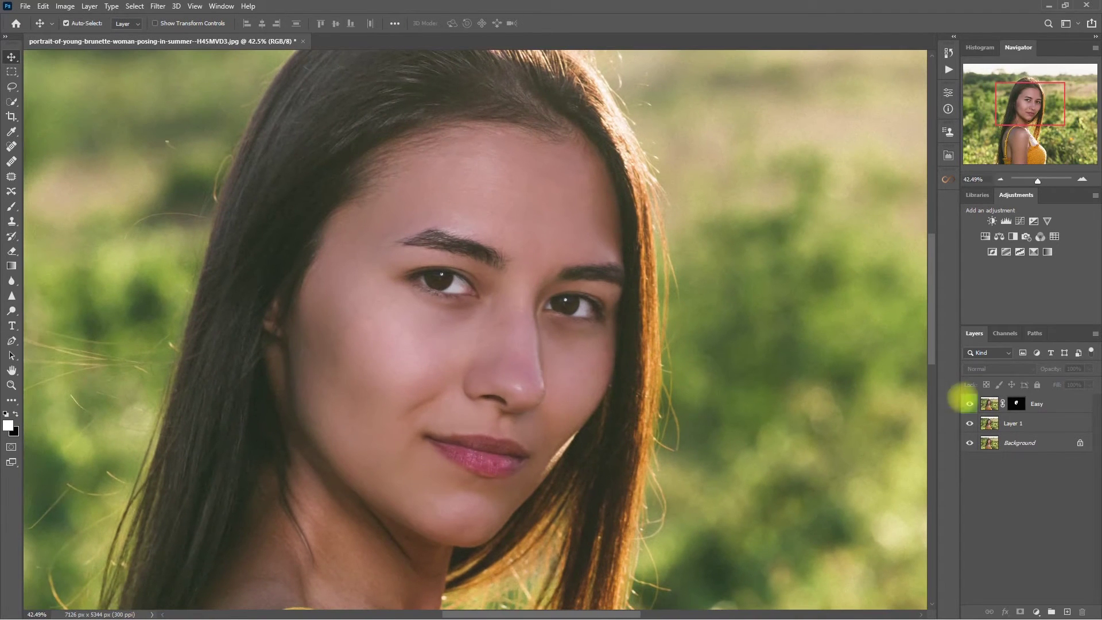
click(1062, 401)
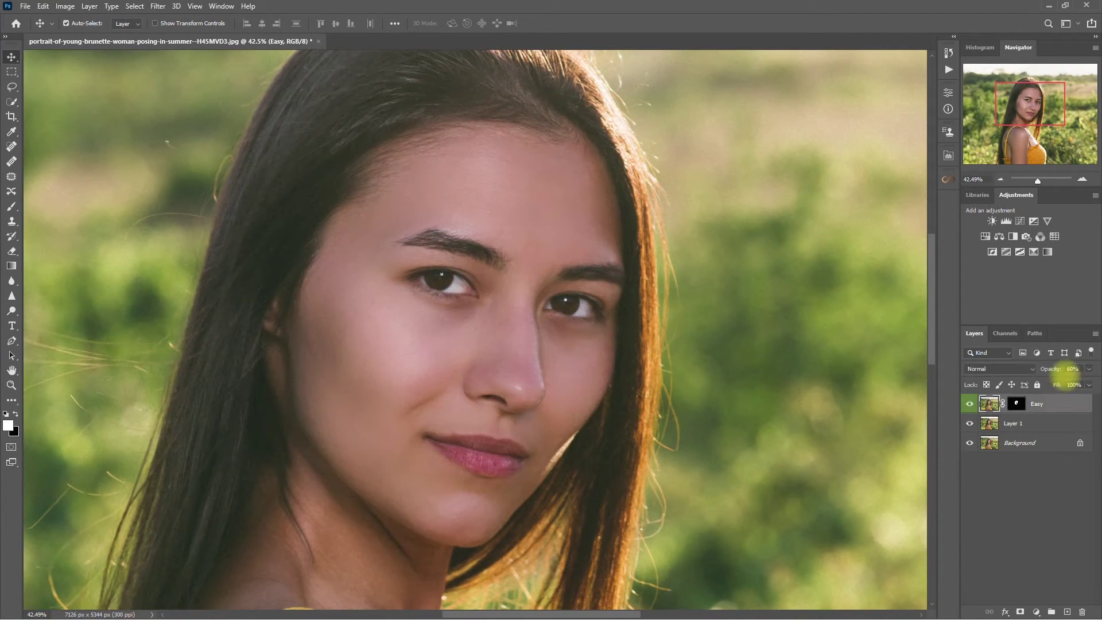
click(1071, 369)
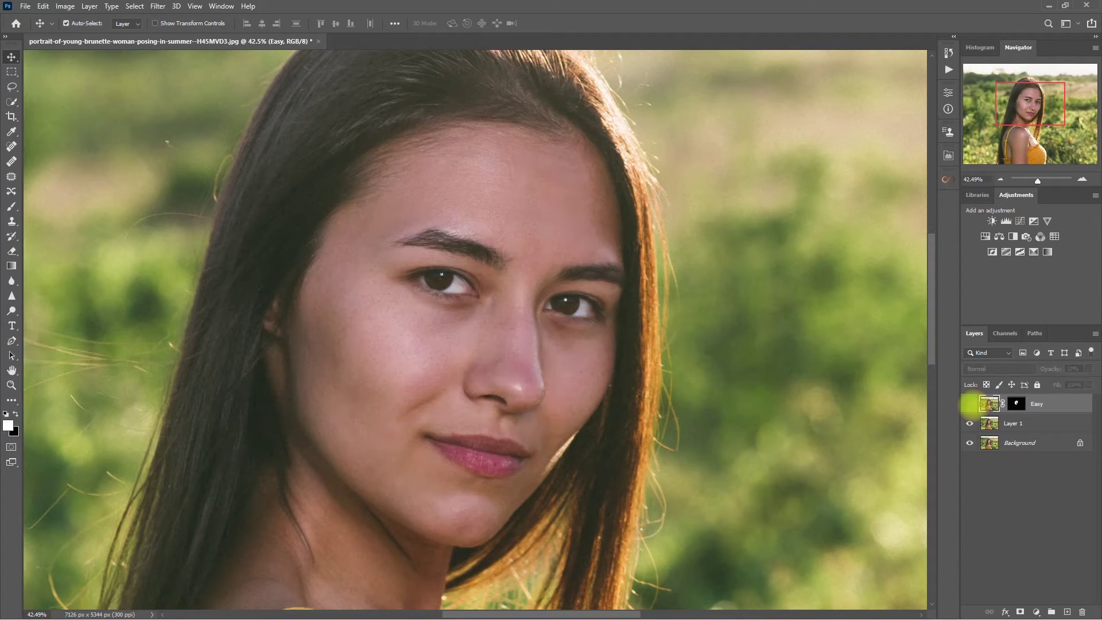
key(ctrl+0)
click(969, 403)
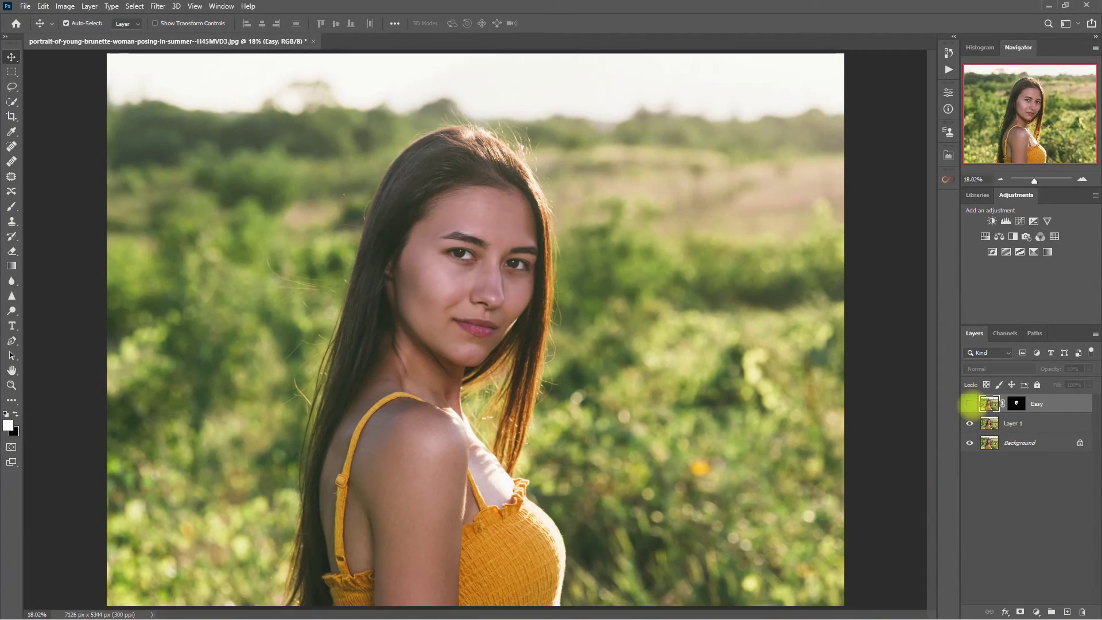
click(969, 403)
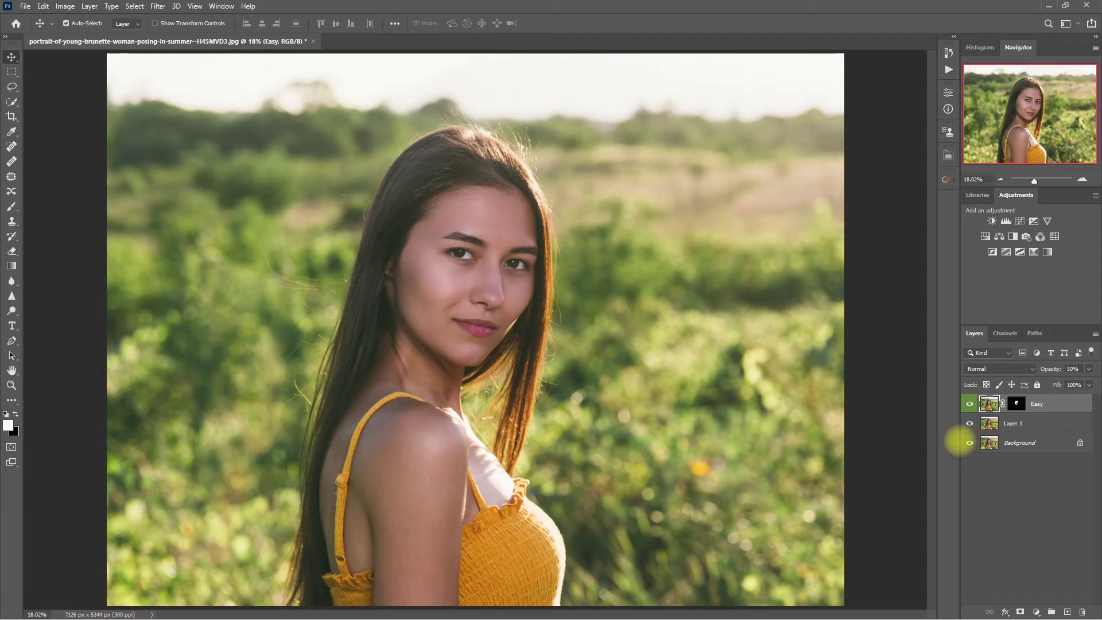
Apply Retouch Pro's Iris enhancement and brush it across both eyes
click(948, 156)
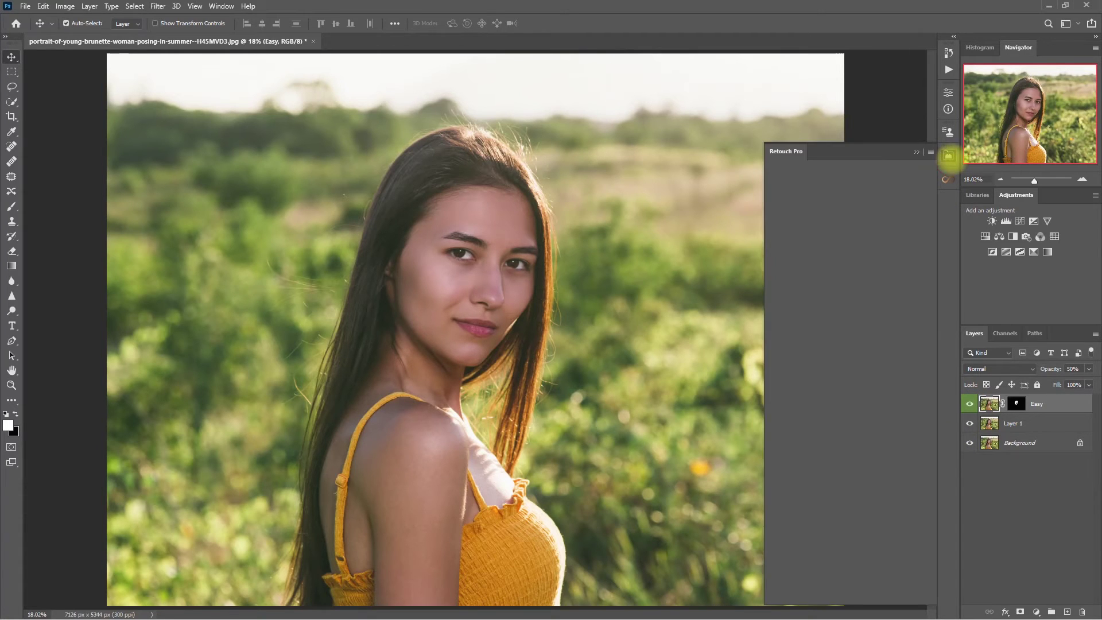
click(875, 329)
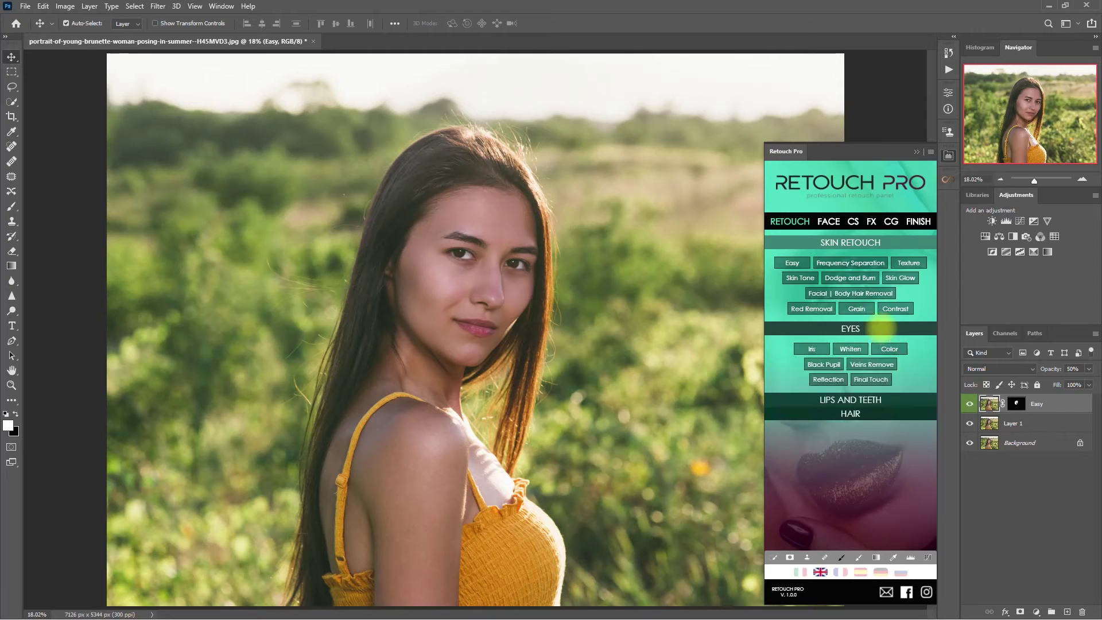
click(811, 276)
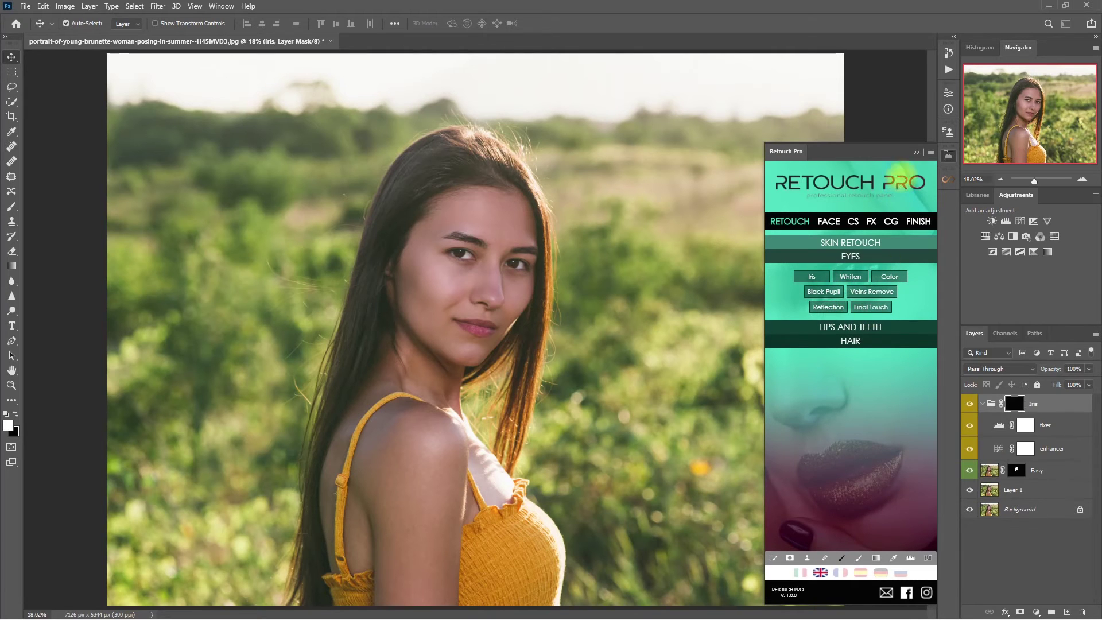
click(858, 558)
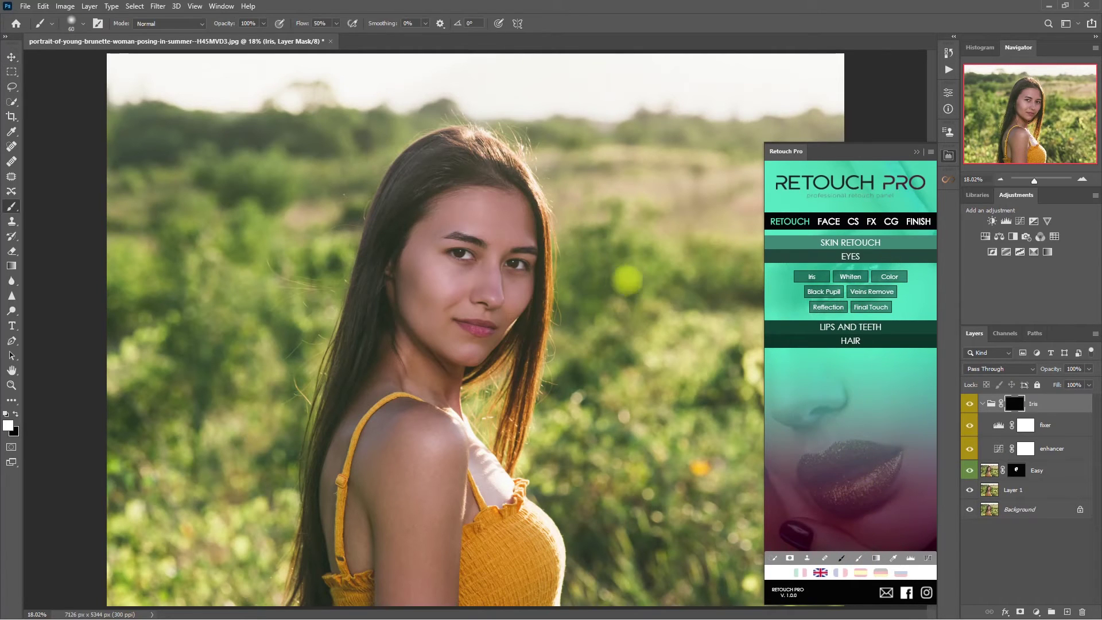
scroll(466, 259, up, 5)
scroll(465, 260, up, 1)
mouse_move(440, 244)
mouse_down()
mouse_move(592, 256)
mouse_move(628, 274)
mouse_up()
Set the Iris group to 60% opacity, comparing it on and off while zoomed in on the face
scroll(516, 287, down, 3)
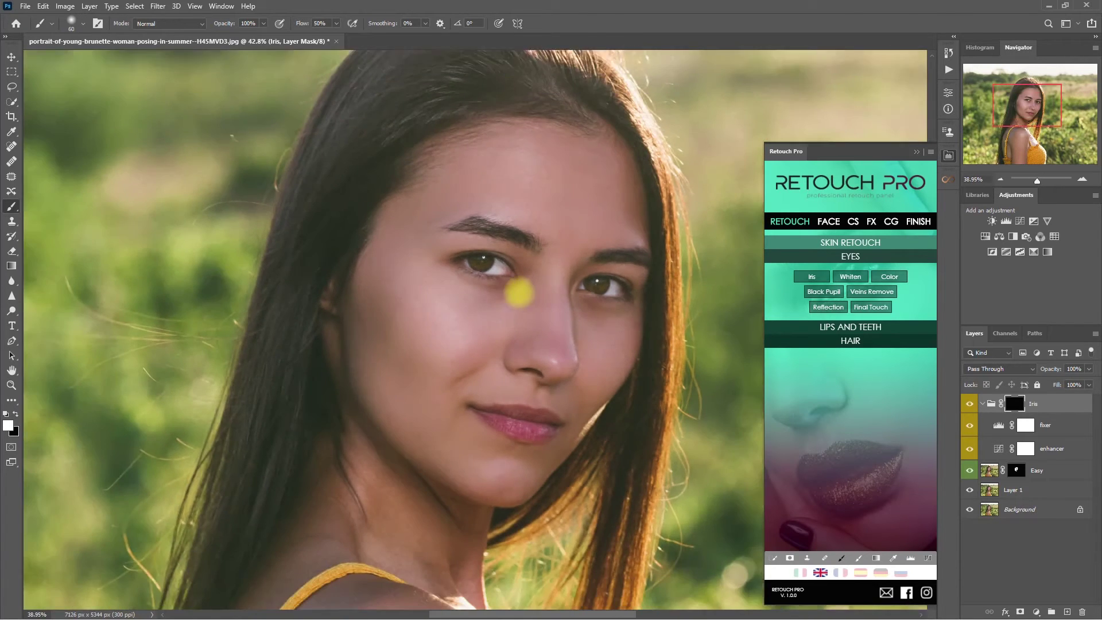
click(969, 403)
click(968, 403)
scroll(547, 350, down, 3)
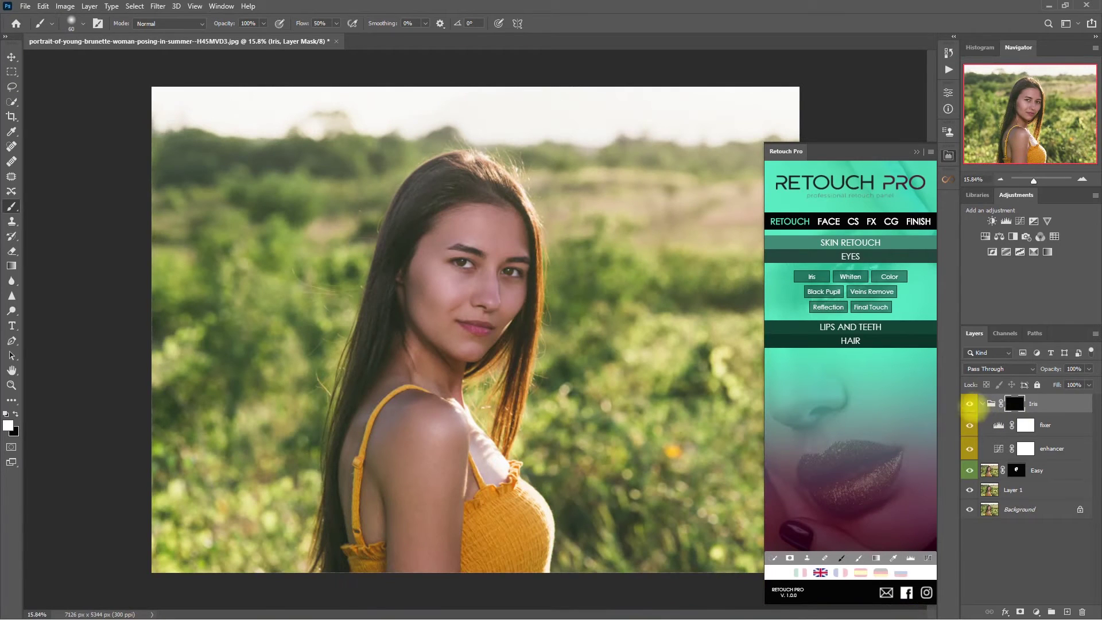
click(981, 403)
click(969, 403)
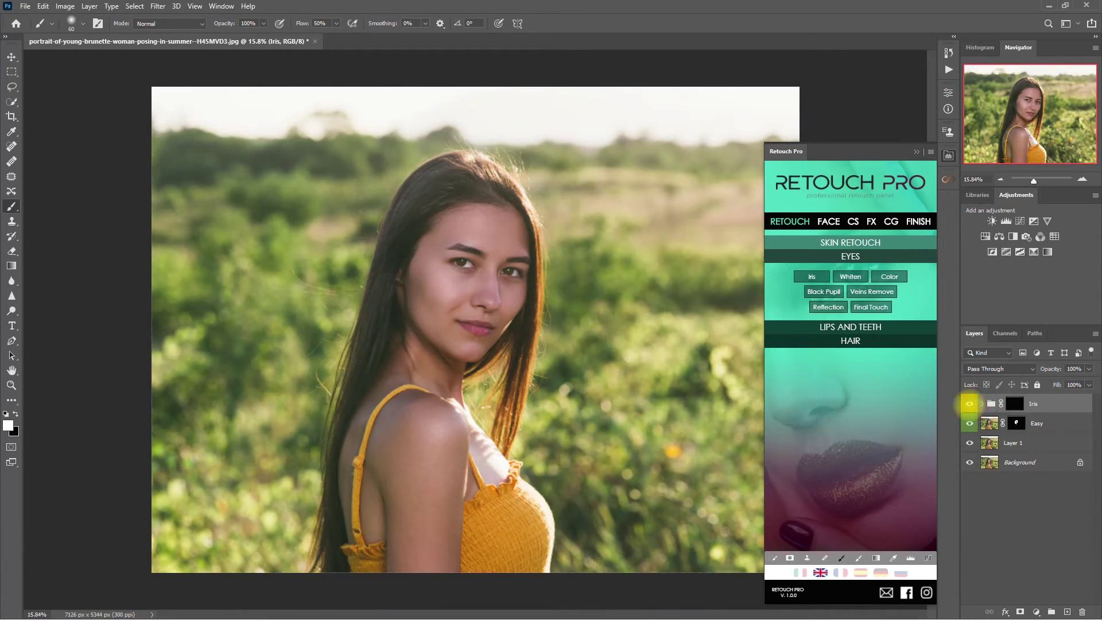
click(1072, 368)
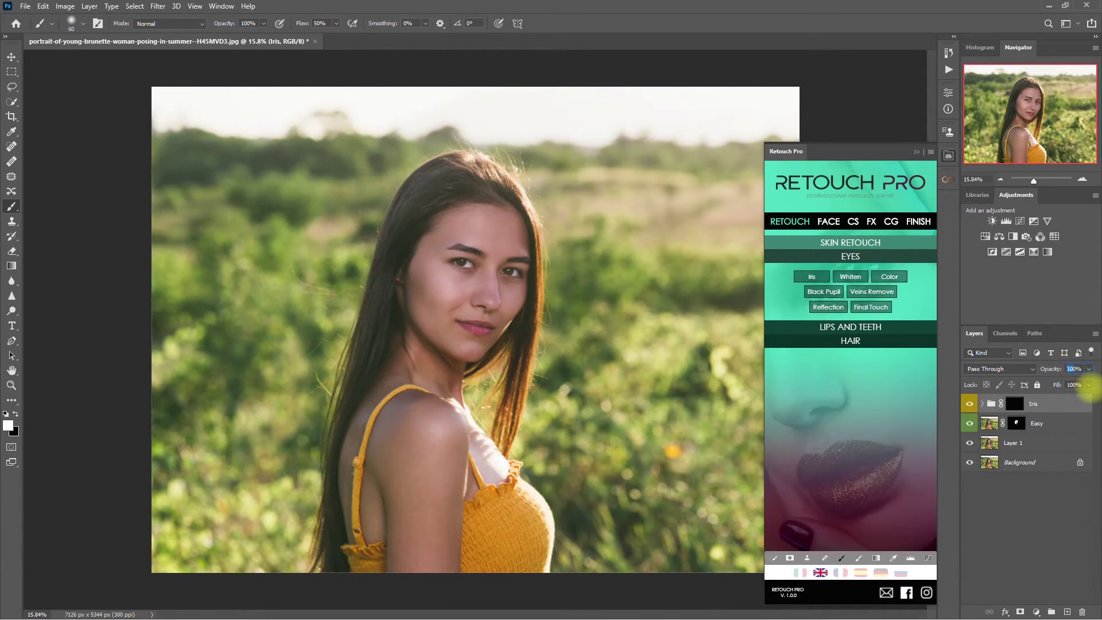
text(60)
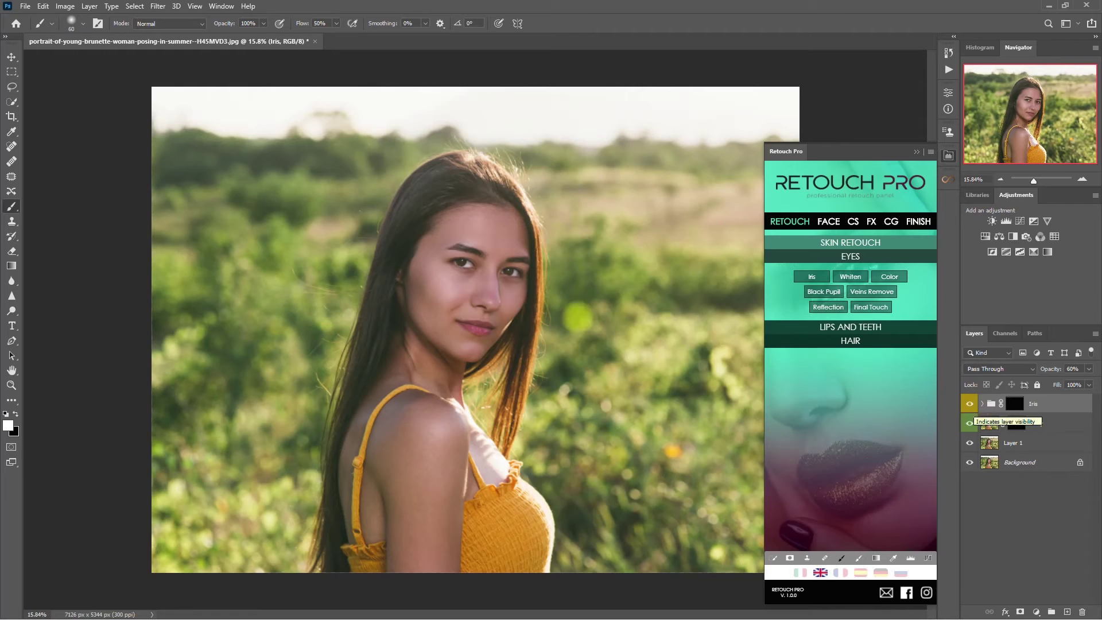
key(ctrl+plus)
click(969, 404)
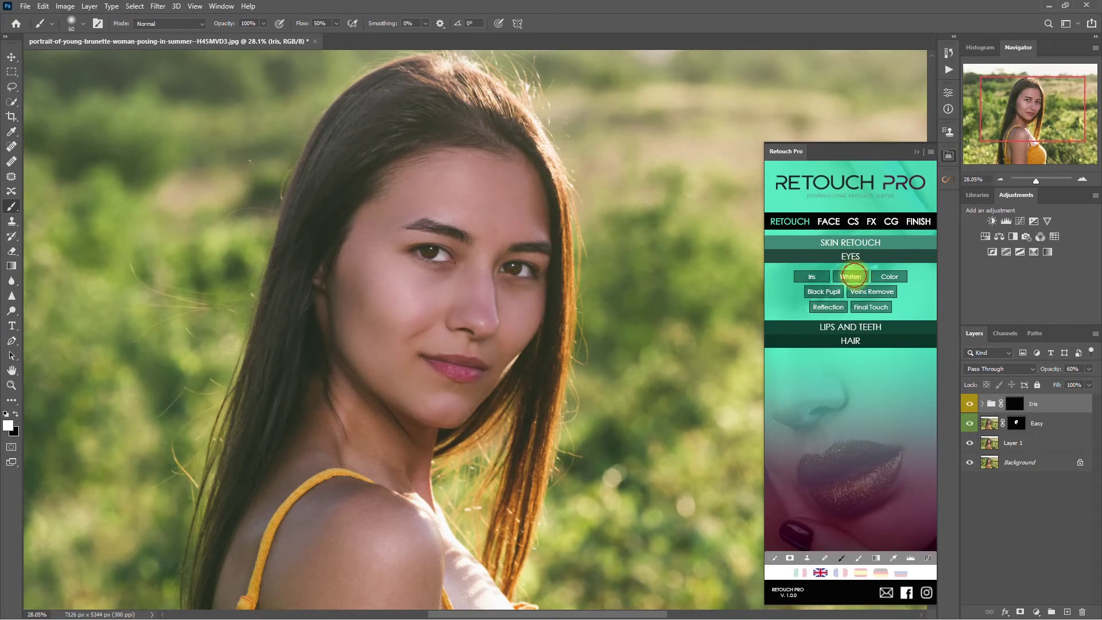
Add a Whiten Eyes group, paint it over both eye whites, and lower it to 45%
click(850, 276)
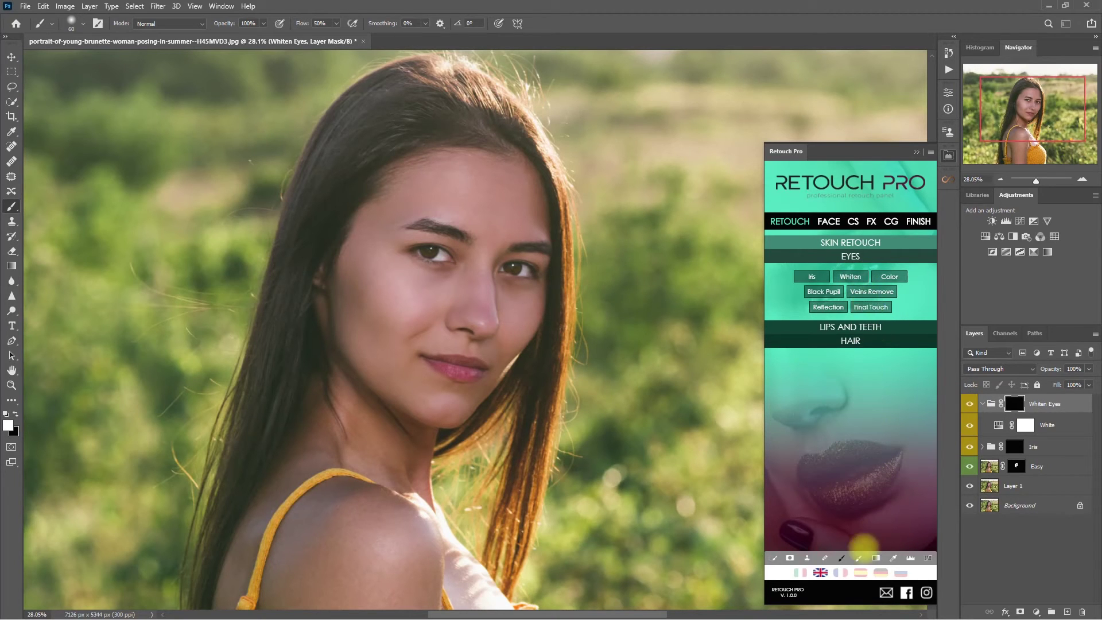
scroll(520, 268, up, 3)
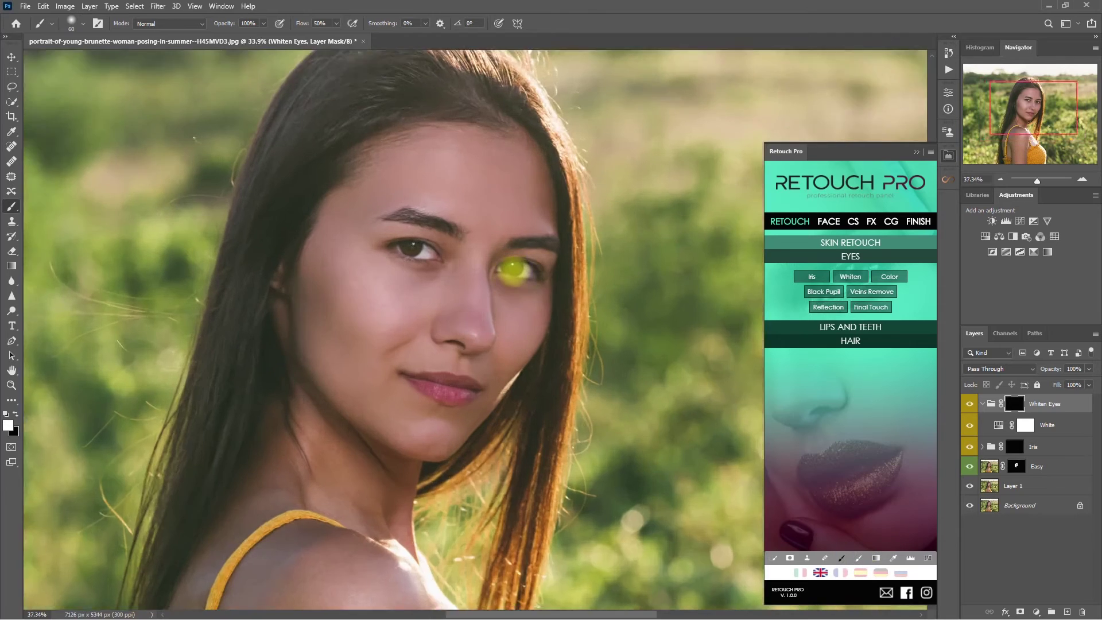
scroll(524, 274, up, 1)
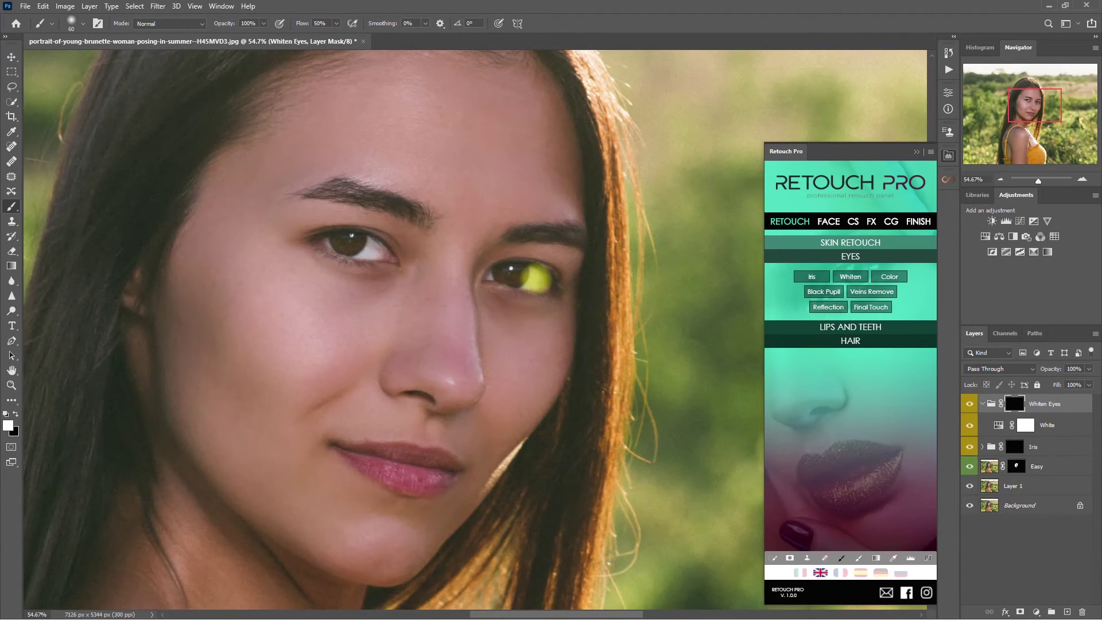
key(bracketleft)
key(bracketleft)
key(bracketleft)
key(bracketleft)
key(bracketleft)
key(bracketleft)
key(bracketleft)
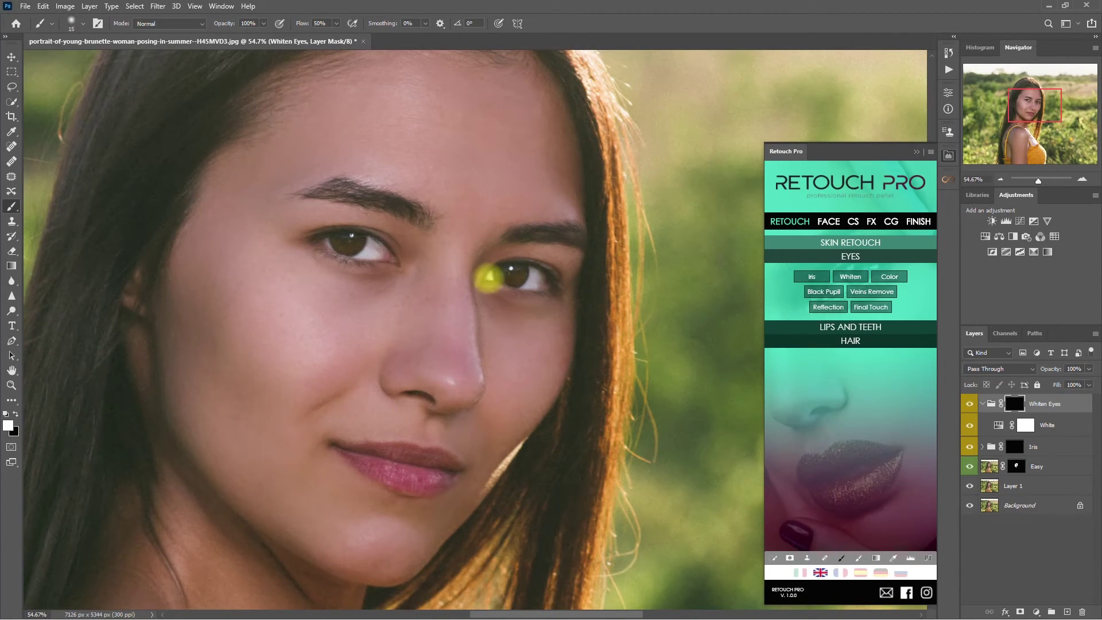
key(bracketright)
key(bracketright)
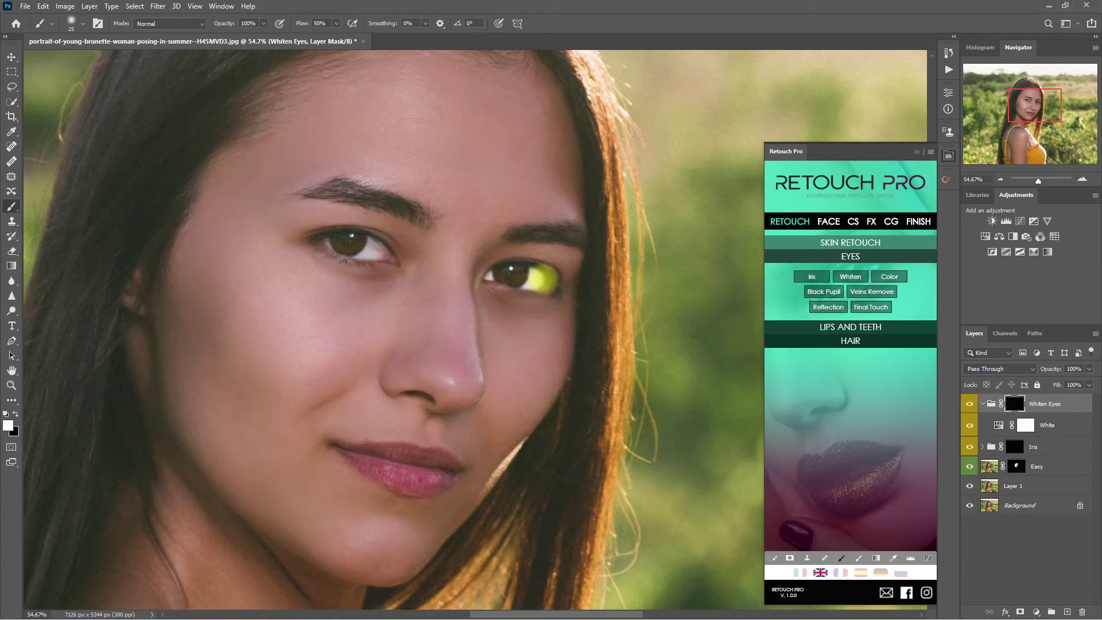
drag(372, 250, 326, 242)
key(bracketleft)
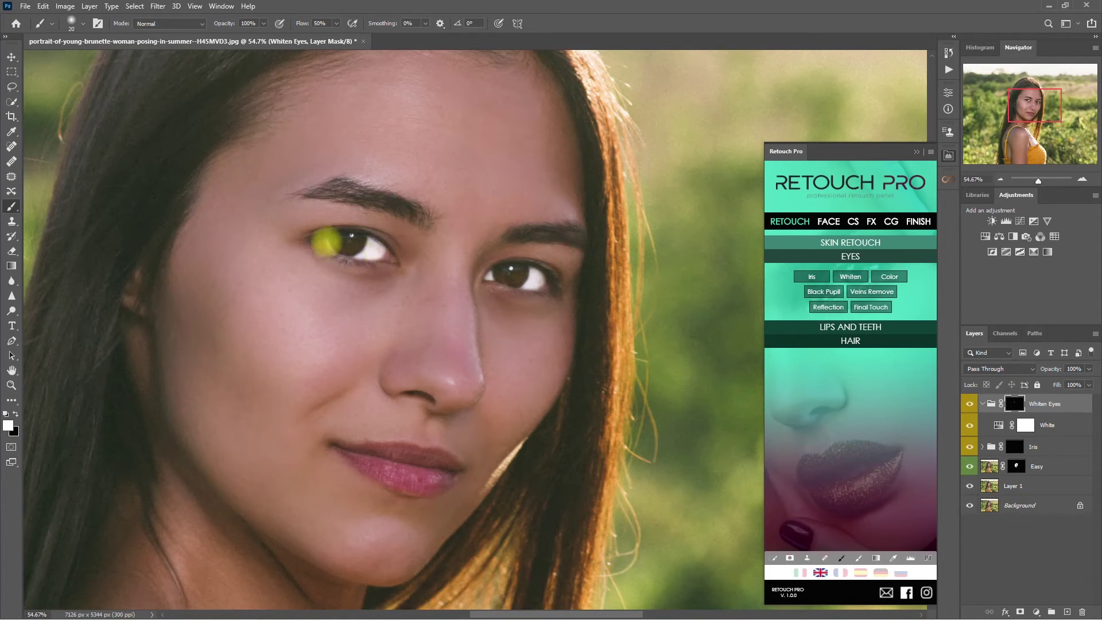
key(x)
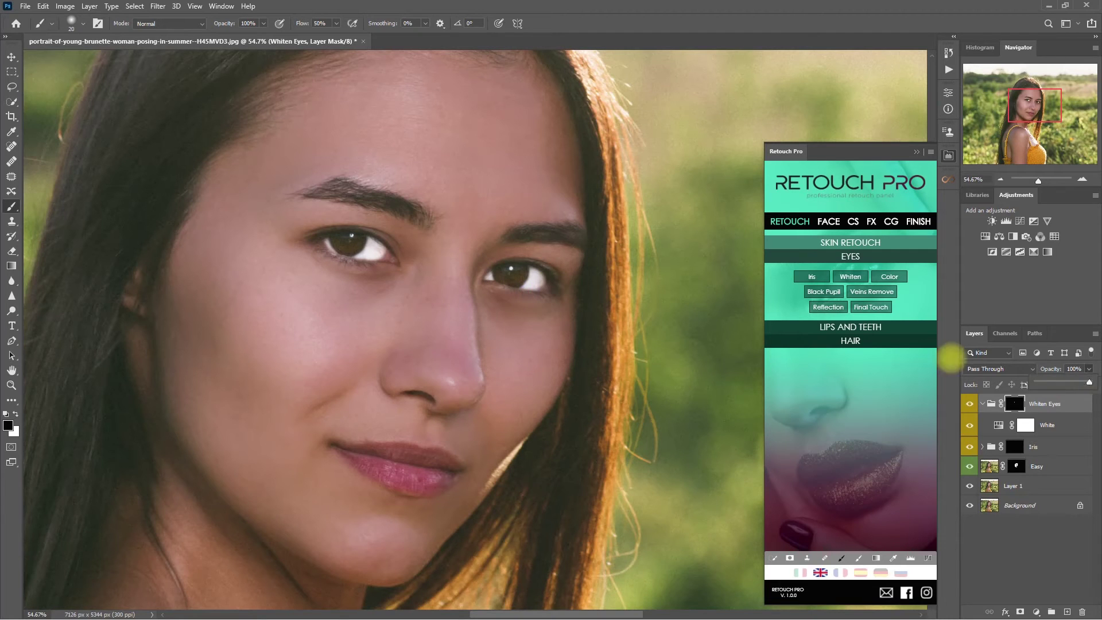
drag(1089, 369, 1059, 382)
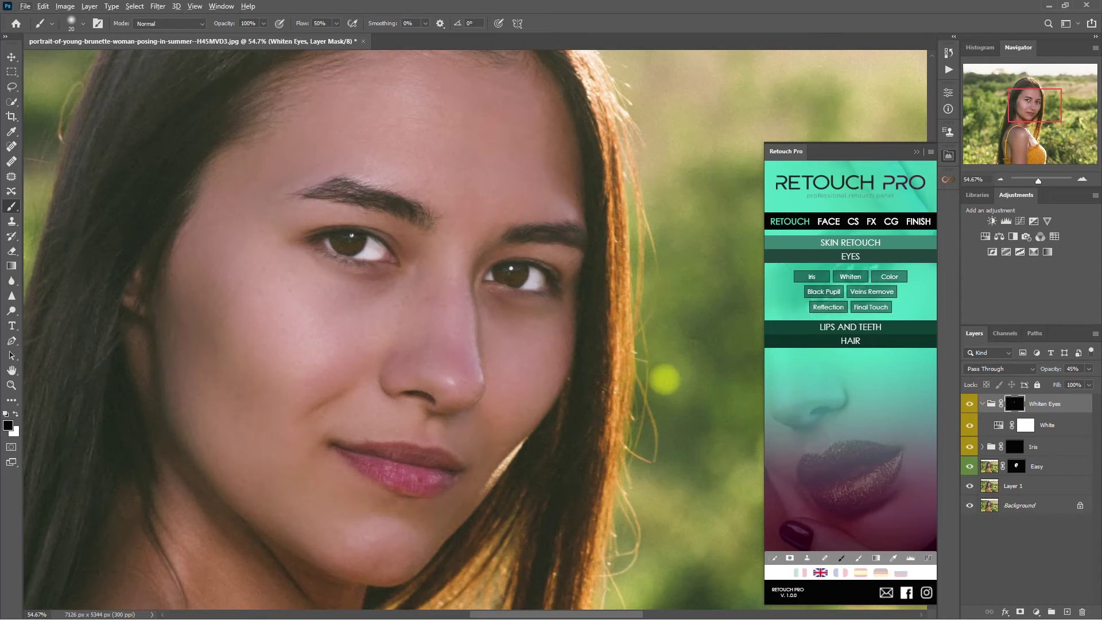
Compare the whitening, then group Whiten Eyes with the Iris group into Group 1
key(ctrl+0)
click(981, 404)
click(969, 403)
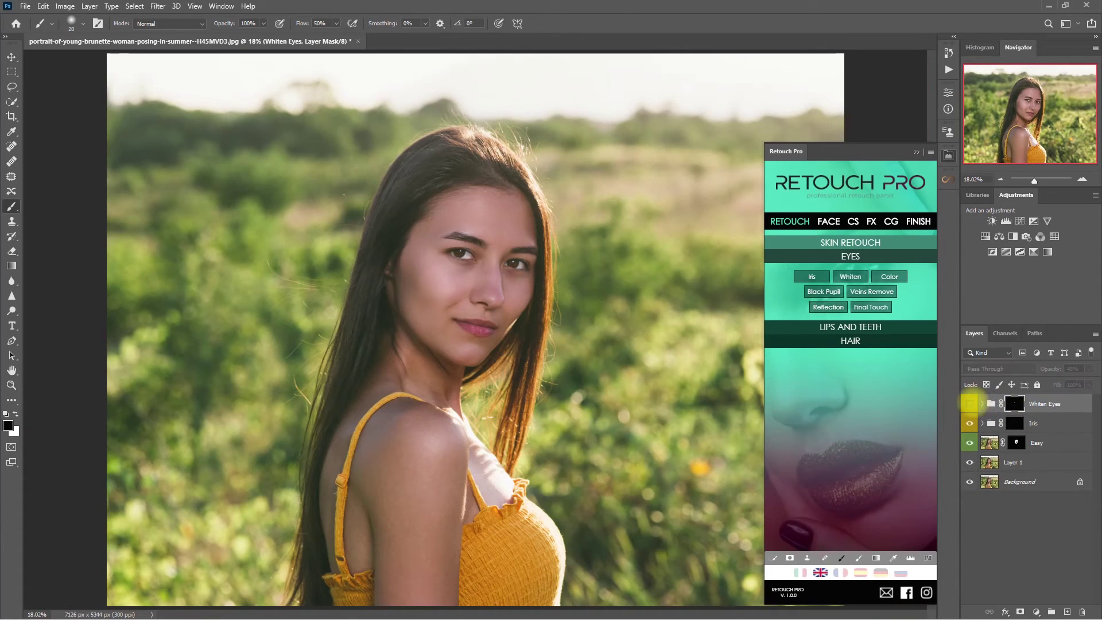
shift+click(1073, 426)
key(ctrl+g)
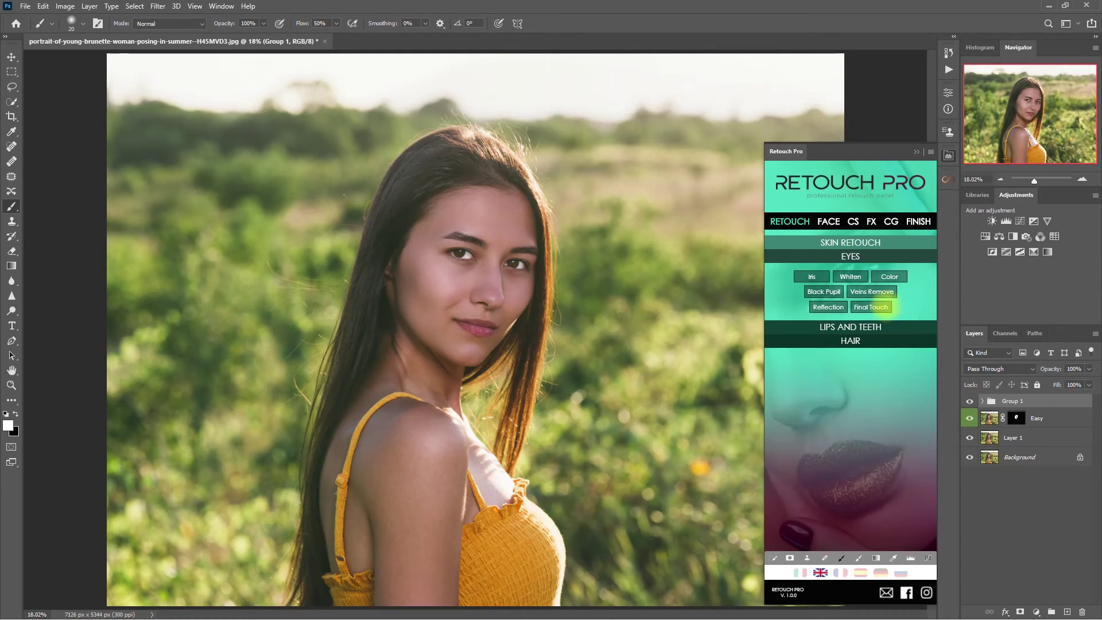
Add an Eyes Details group with a larger brush, paint white over the eyes, and compare
click(888, 307)
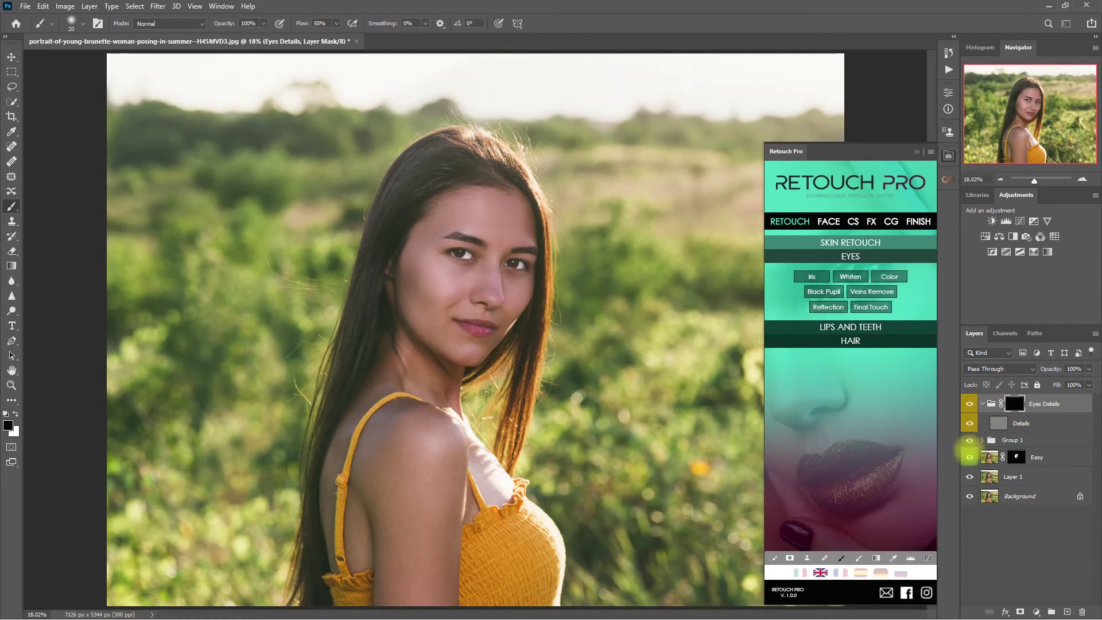
click(856, 558)
scroll(491, 258, up, 5)
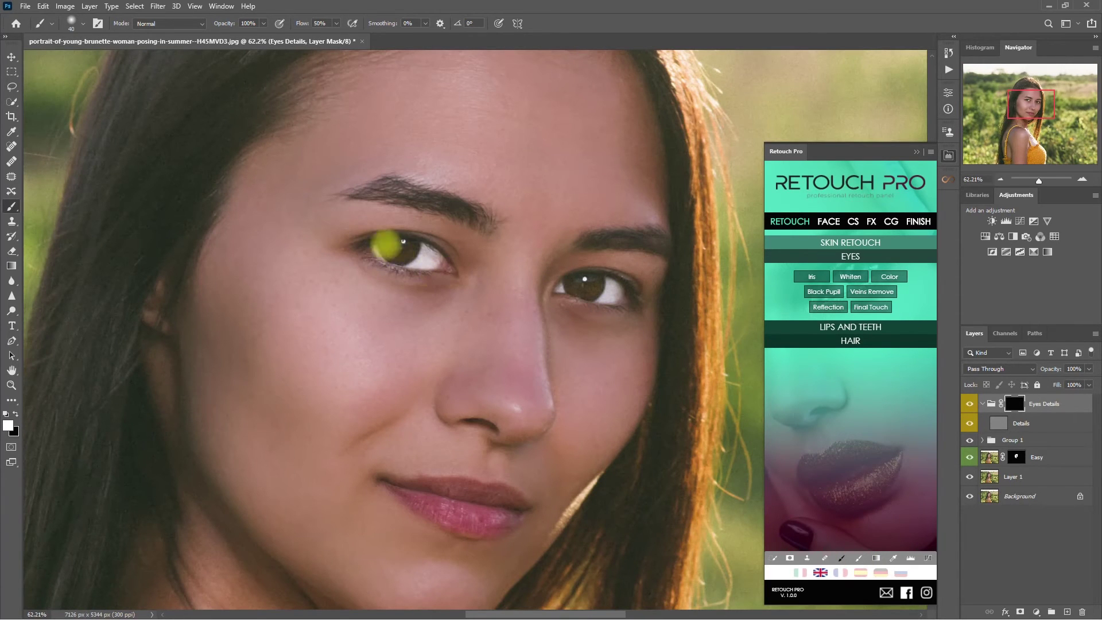
click(16, 413)
click(423, 259)
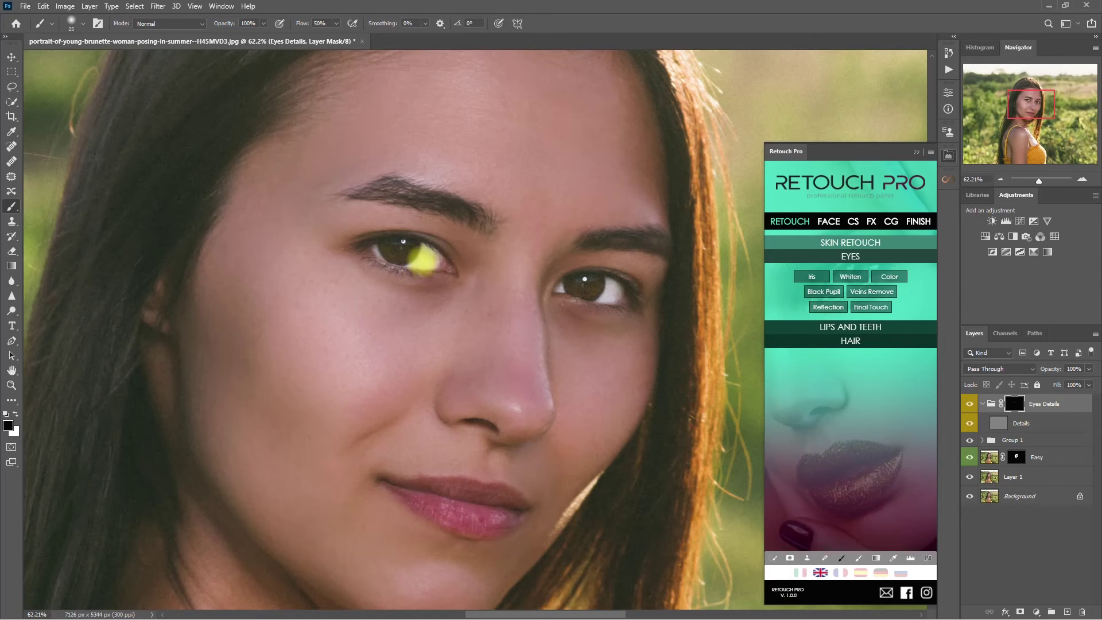
click(969, 403)
click(969, 404)
click(969, 404)
click(969, 404)
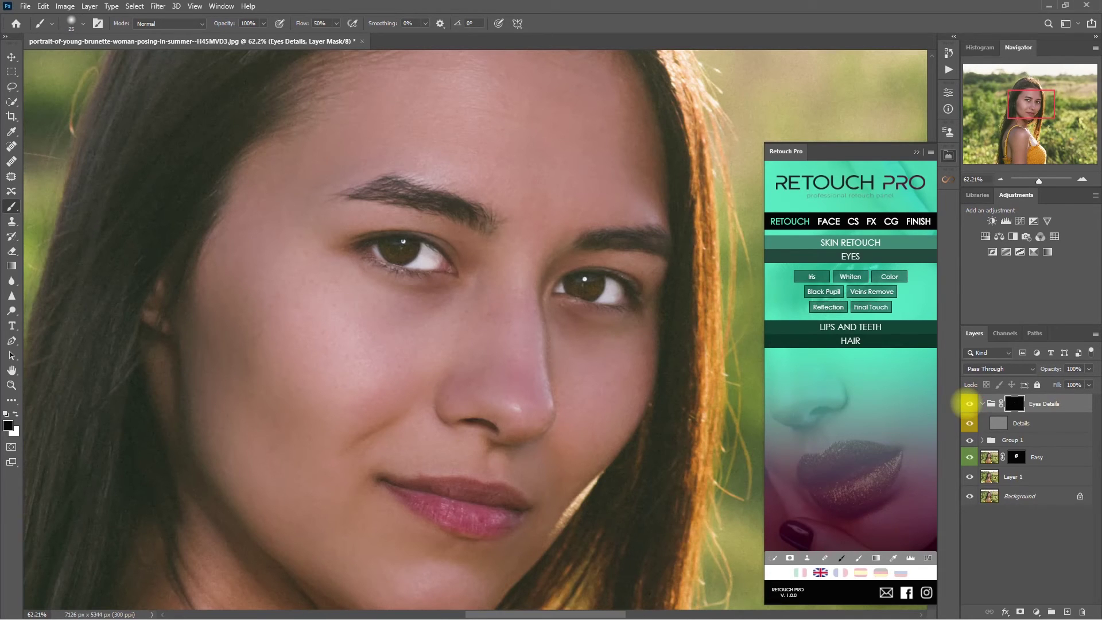
key(ctrl+0)
Move Eyes Details into Group 1 above Whiten Eyes, collapse Group 1, and compare the eye edits
click(982, 404)
click(982, 420)
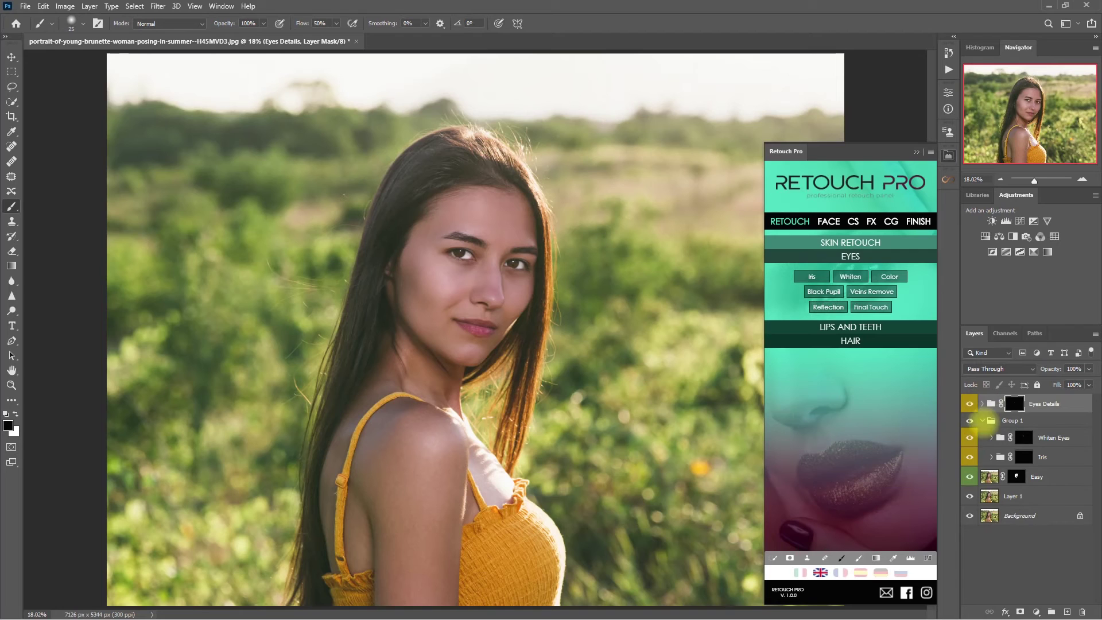
drag(1011, 404, 1012, 433)
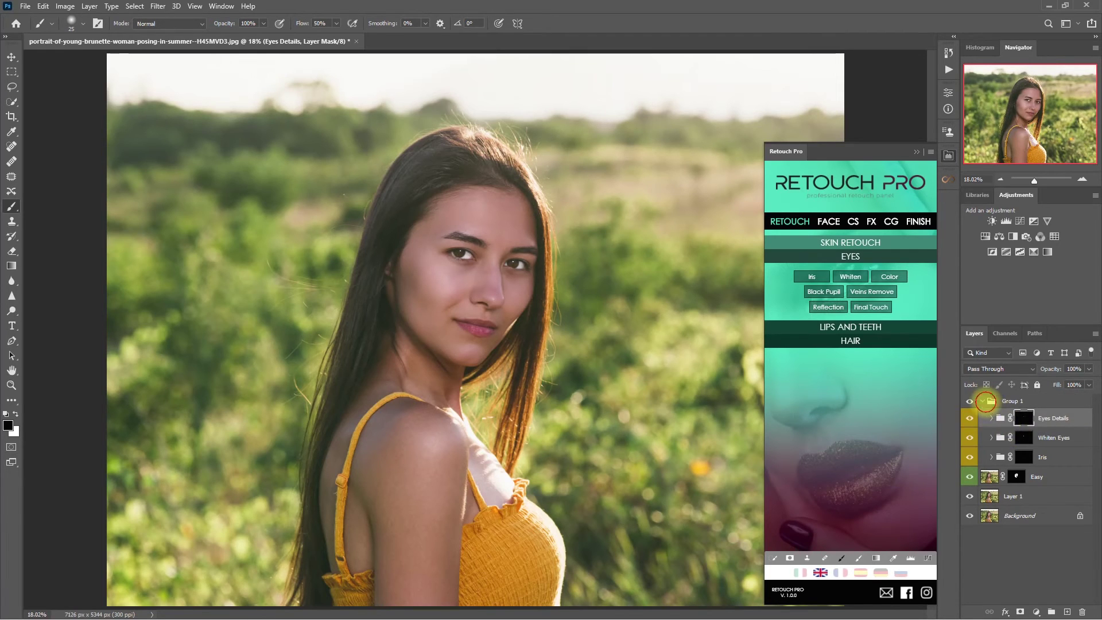
click(985, 402)
click(982, 401)
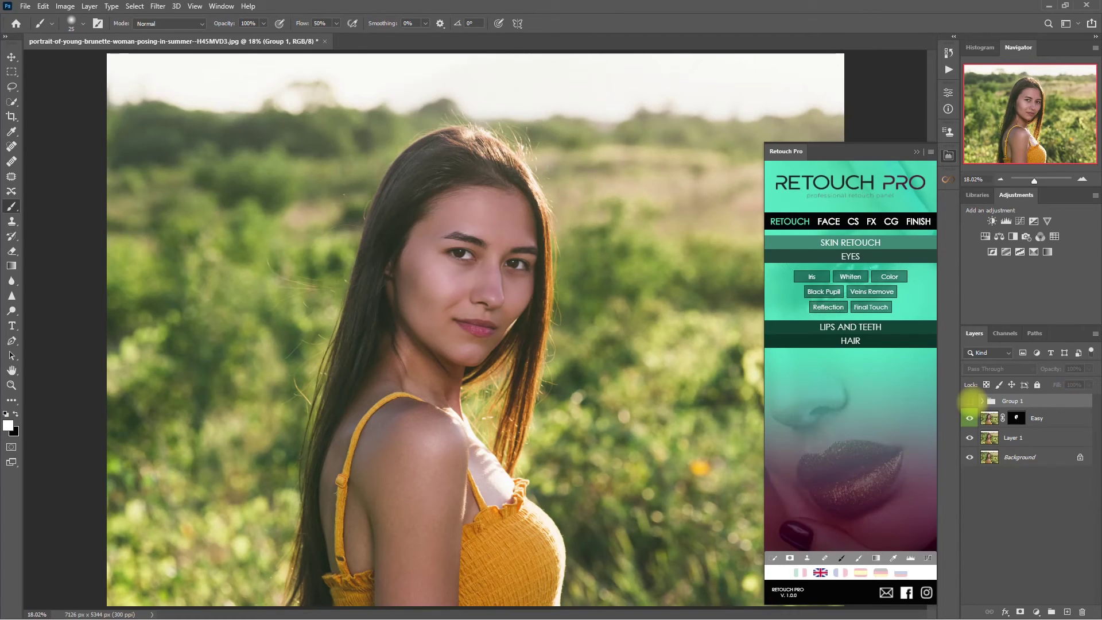
scroll(577, 253, up, 1)
scroll(577, 252, up, 4)
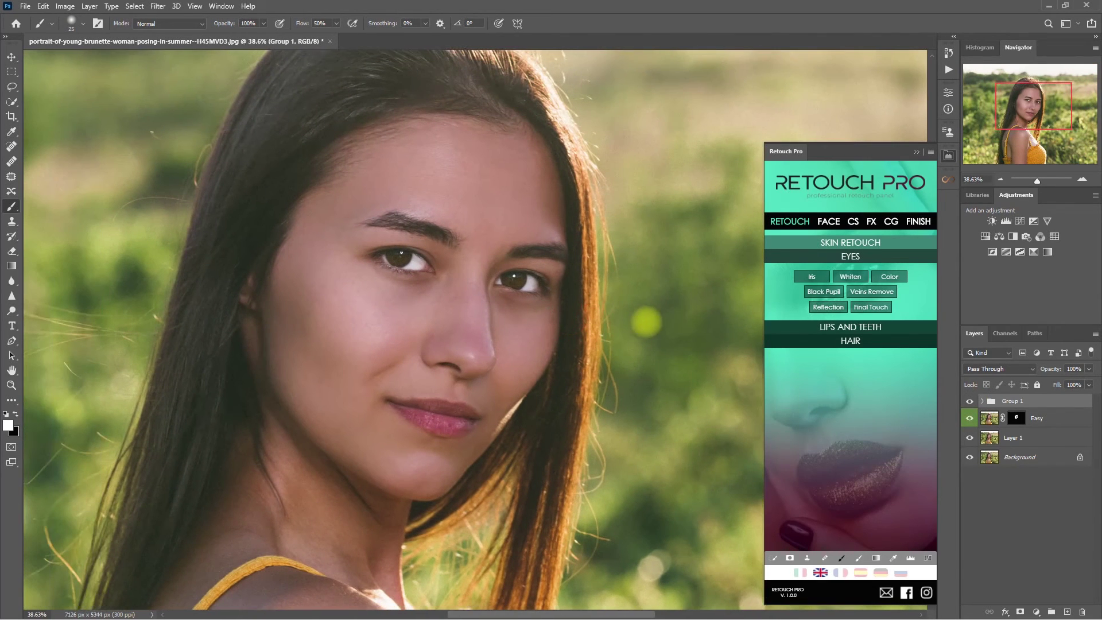
click(969, 400)
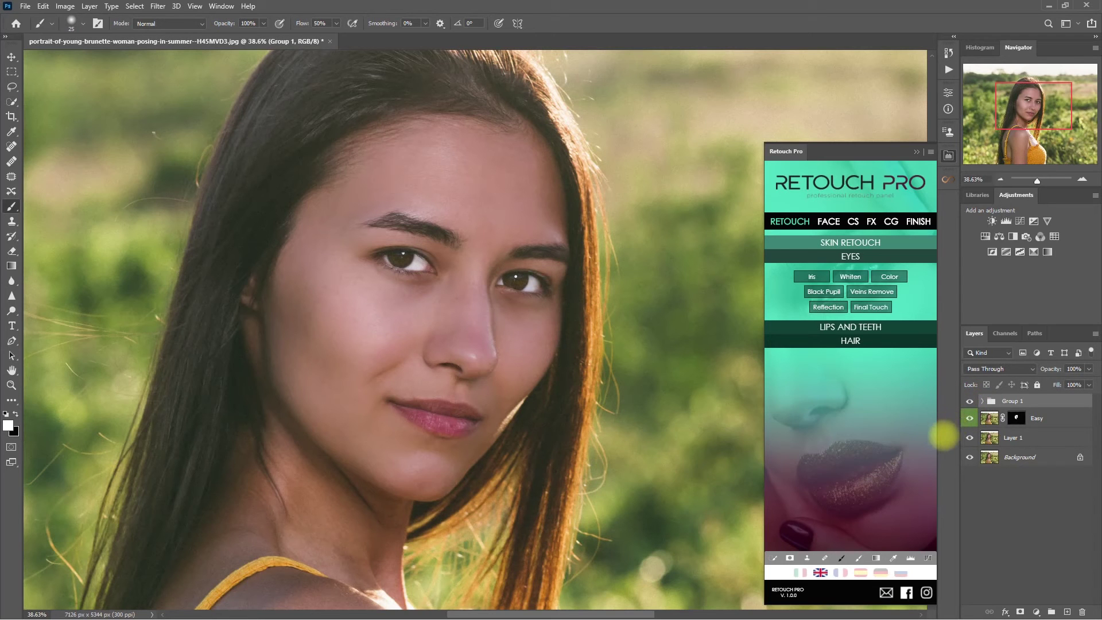
key(ctrl+0)
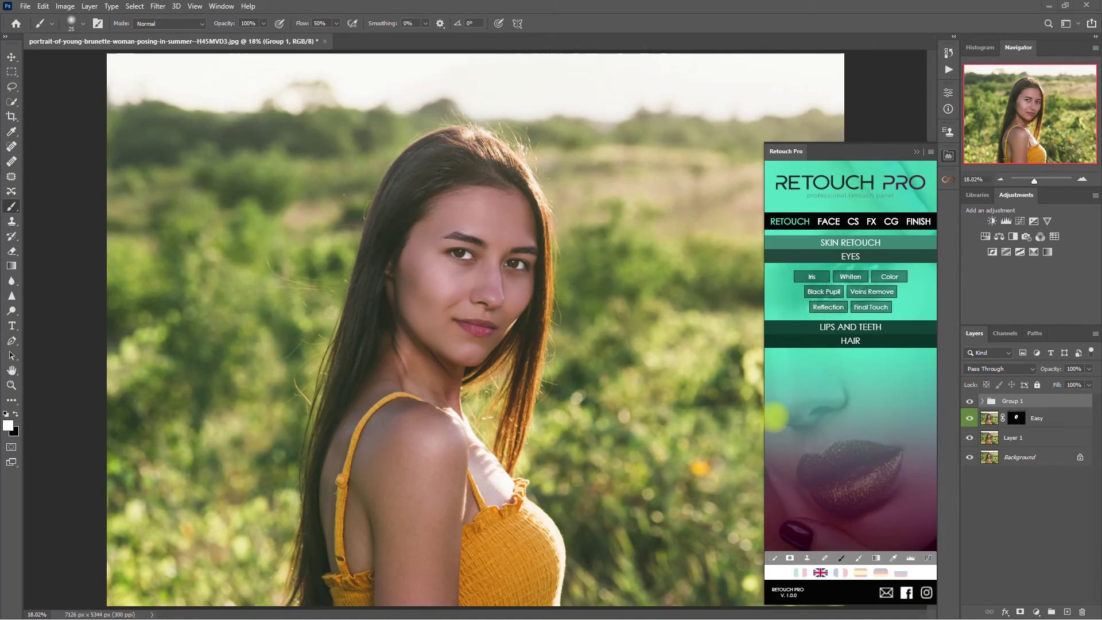
Apply the AMB 7 ambient preset from Retouch Pro's FX presets
click(892, 242)
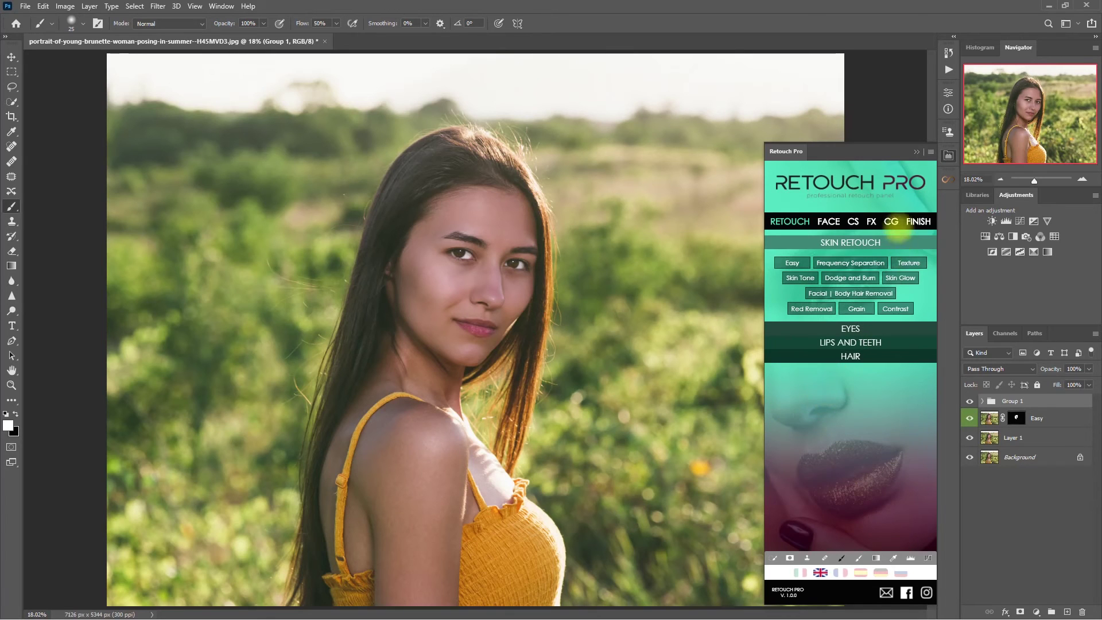
click(873, 221)
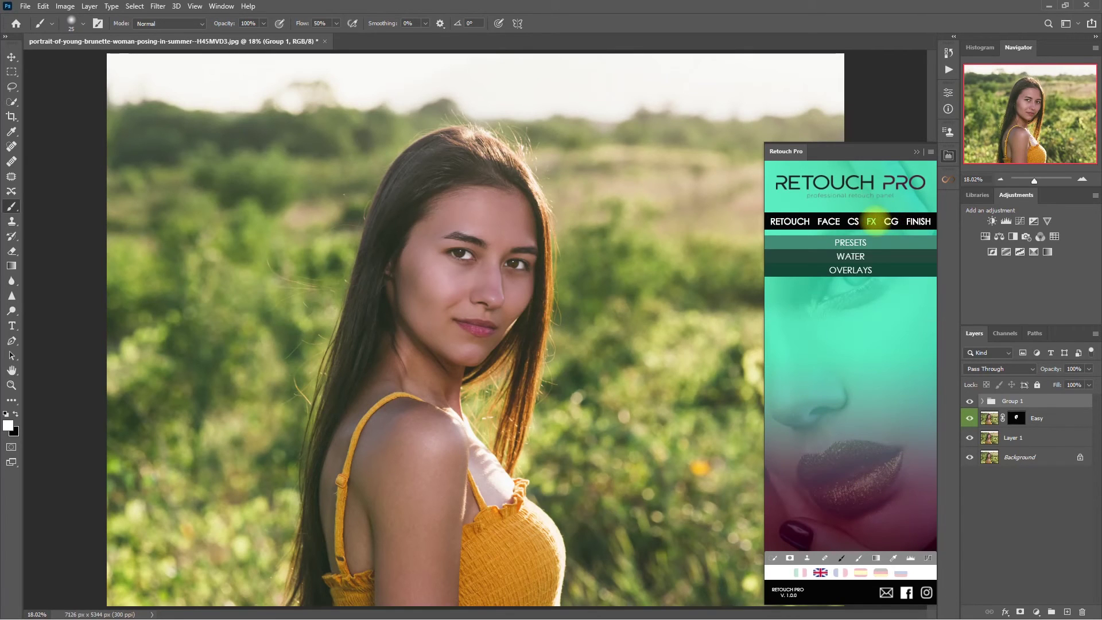
click(886, 241)
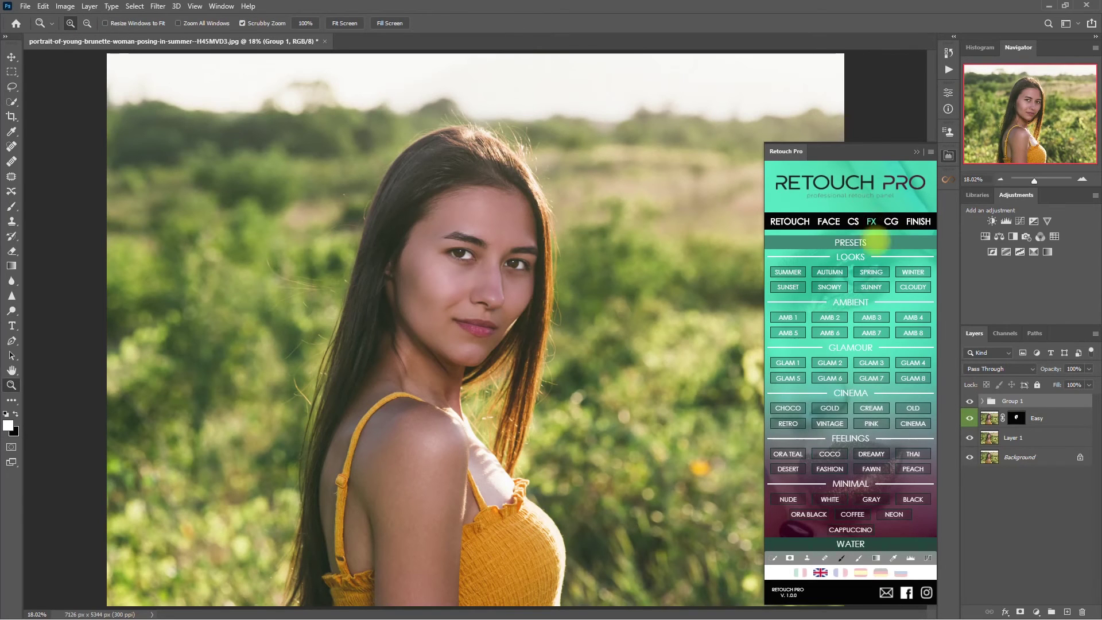
click(879, 333)
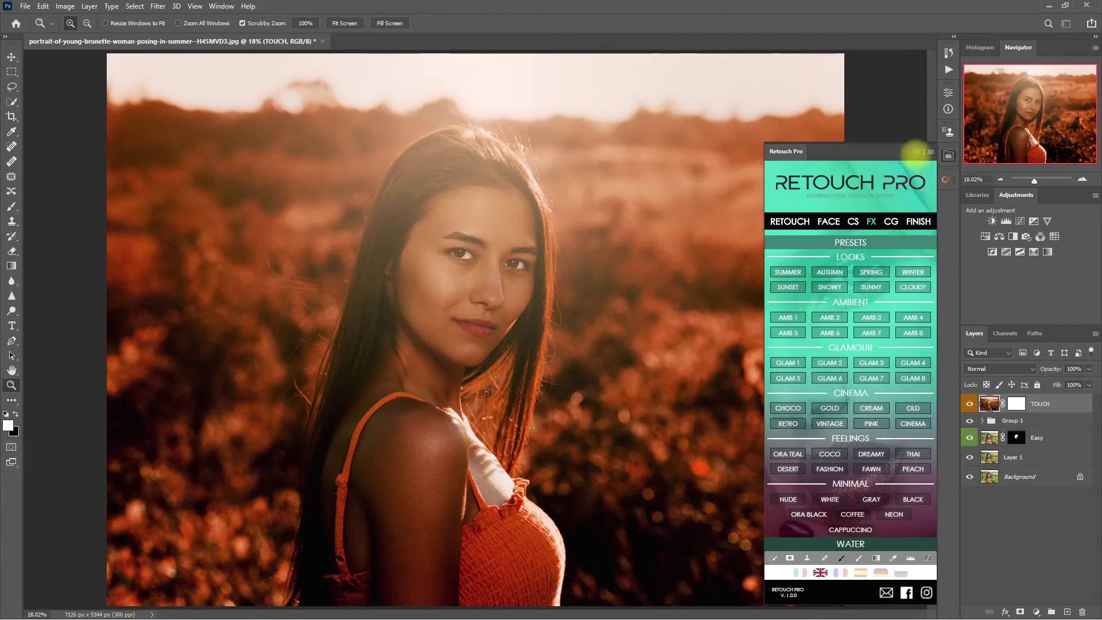
click(916, 151)
Compare the orange look on and off, then lower the TOUCH layer's opacity to 87%
click(969, 403)
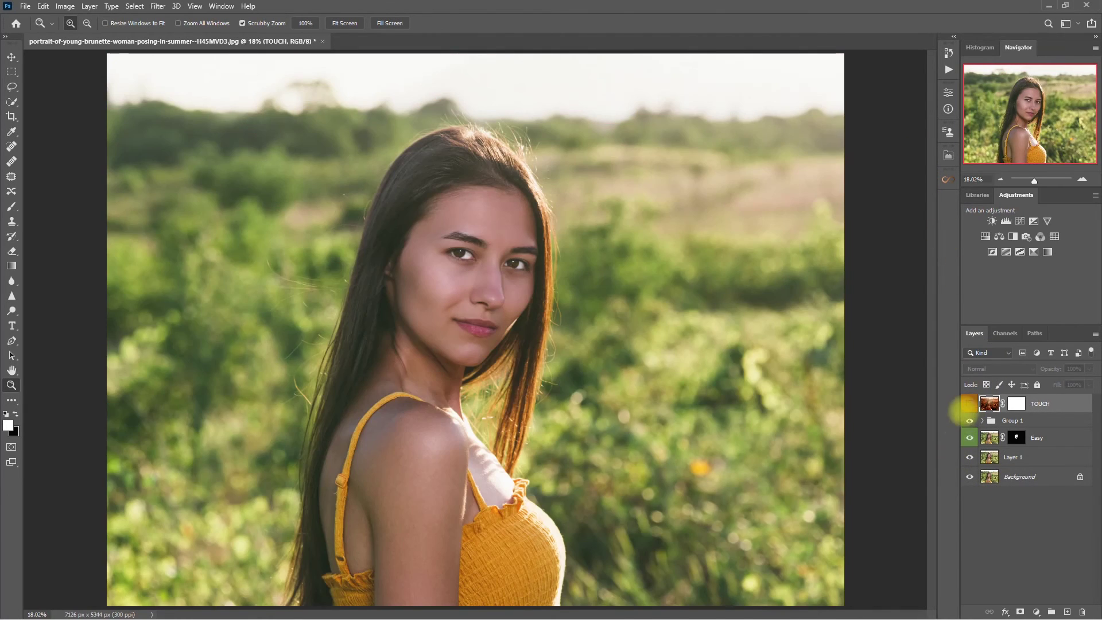
click(969, 404)
click(969, 403)
click(969, 403)
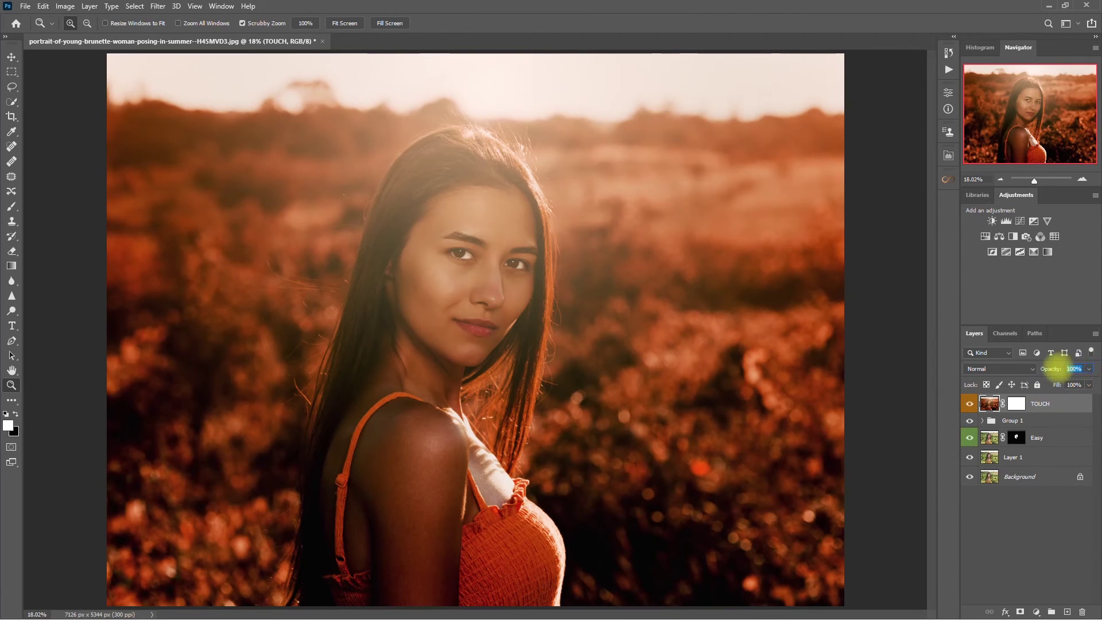
click(1088, 368)
drag(1086, 382, 1082, 382)
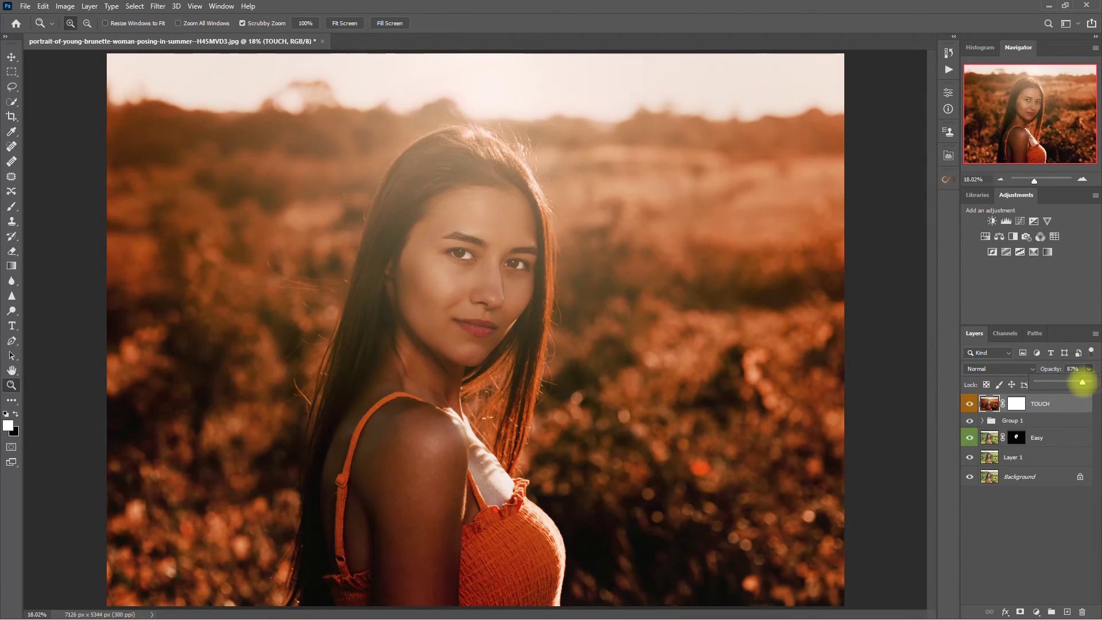
click(1054, 516)
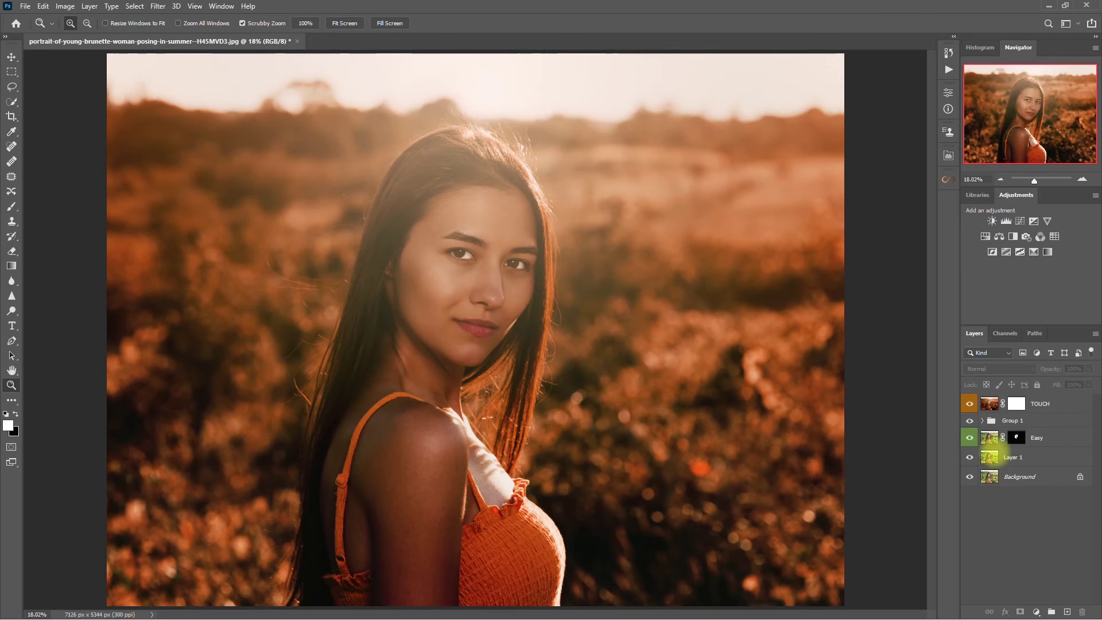
Toggle the TOUCH grade on and off to compare it, including zoomed in on the face
click(969, 403)
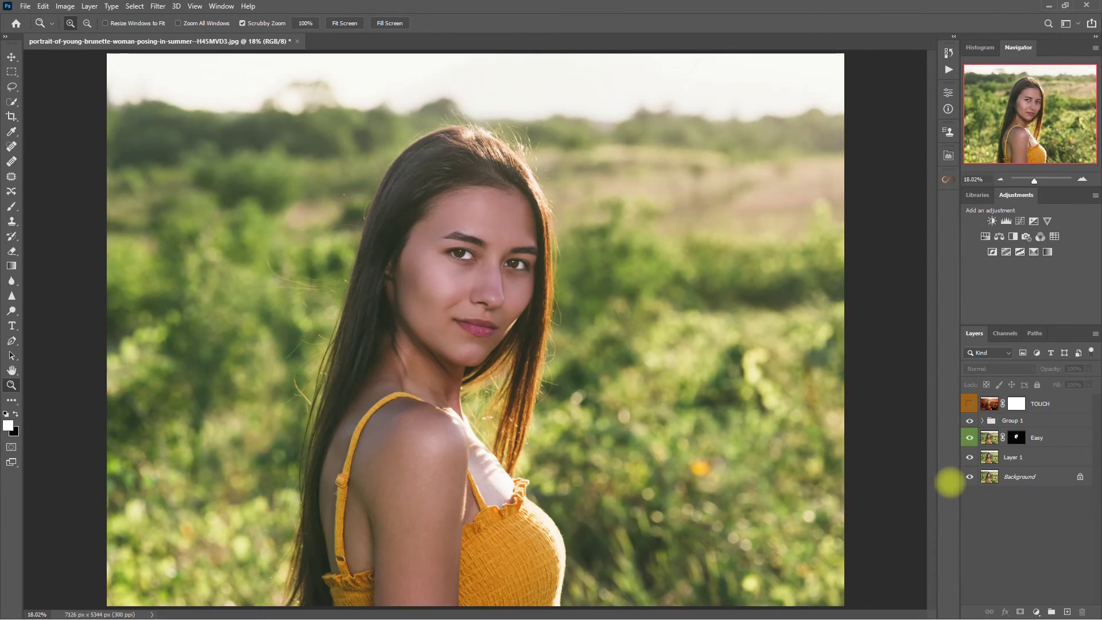
click(969, 403)
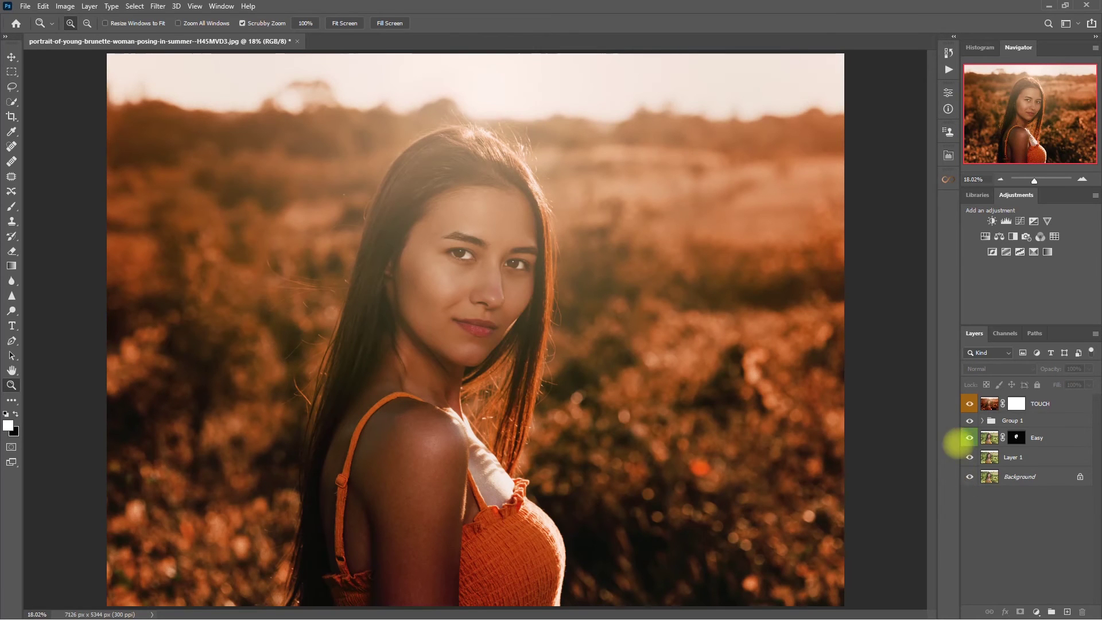
click(969, 403)
click(969, 403)
drag(517, 290, 673, 397)
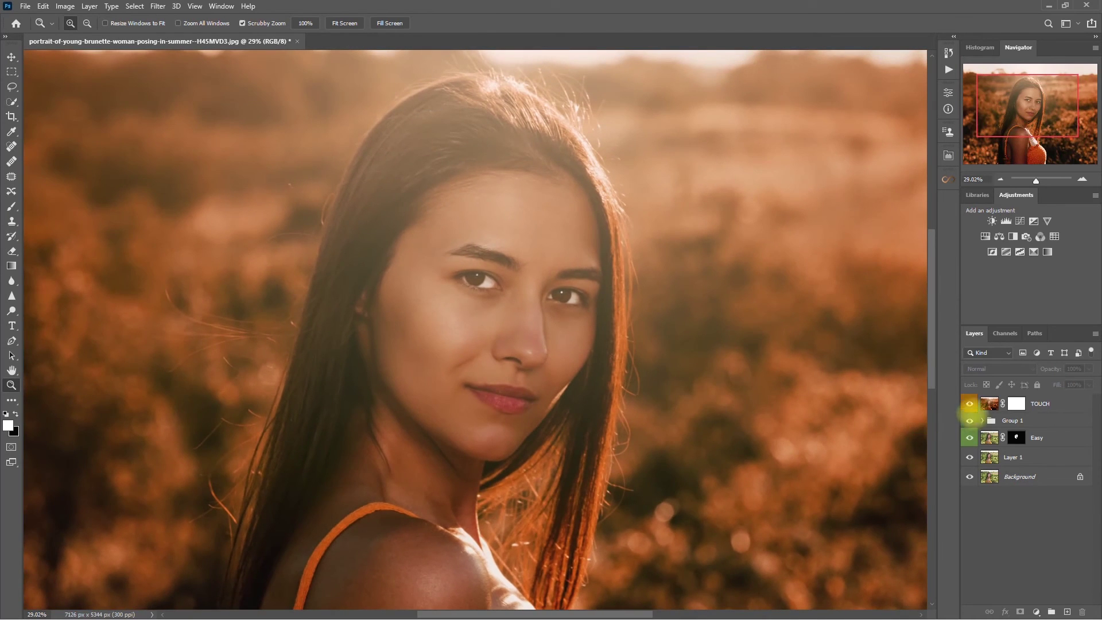
click(969, 403)
click(969, 403)
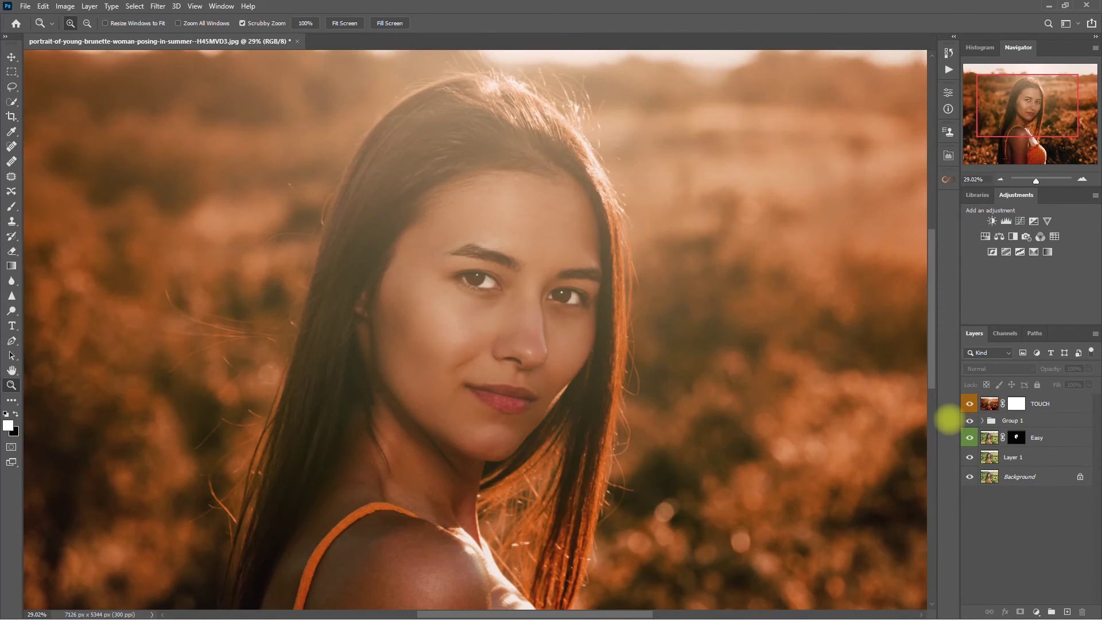
key(ctrl+0)
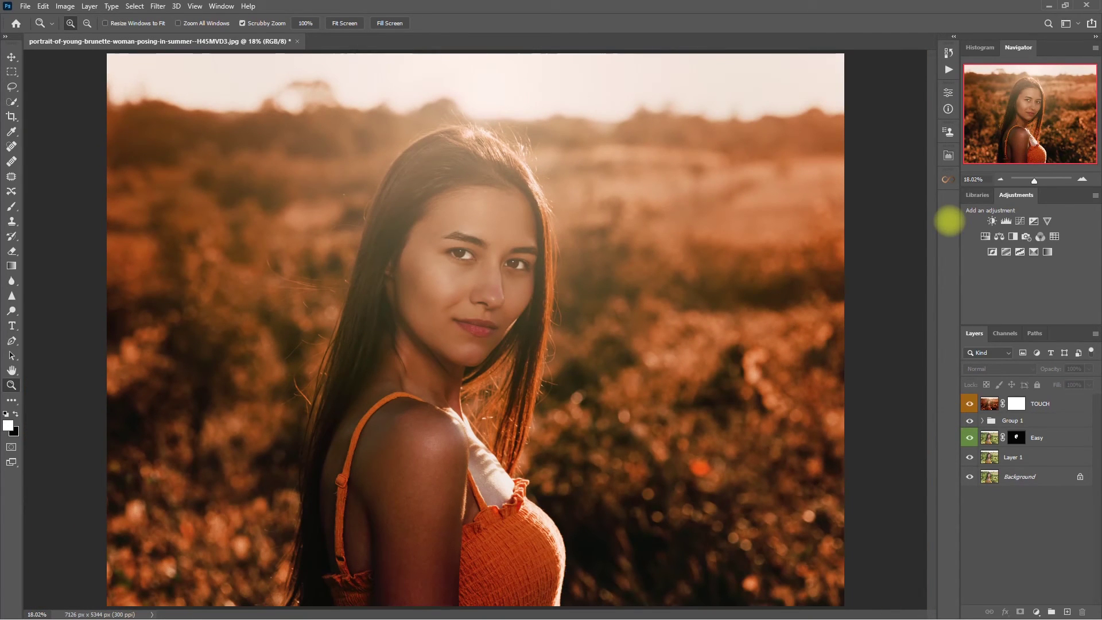
Select TOUCH through Layer 1 and group them into Group 2
click(1048, 404)
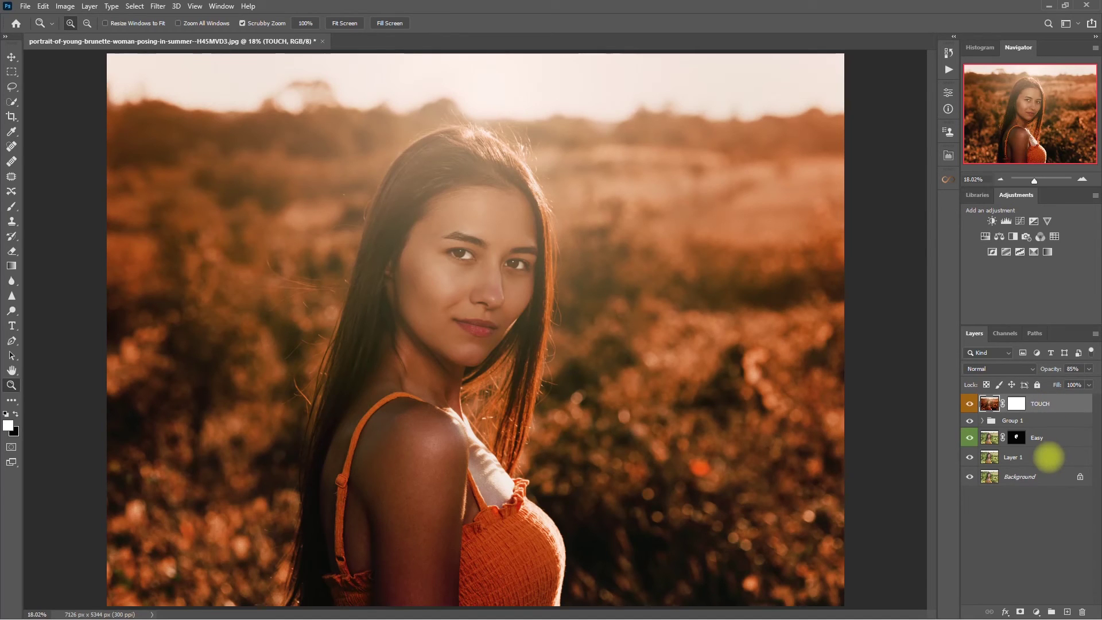
shift+click(1047, 456)
key(ctrl+g)
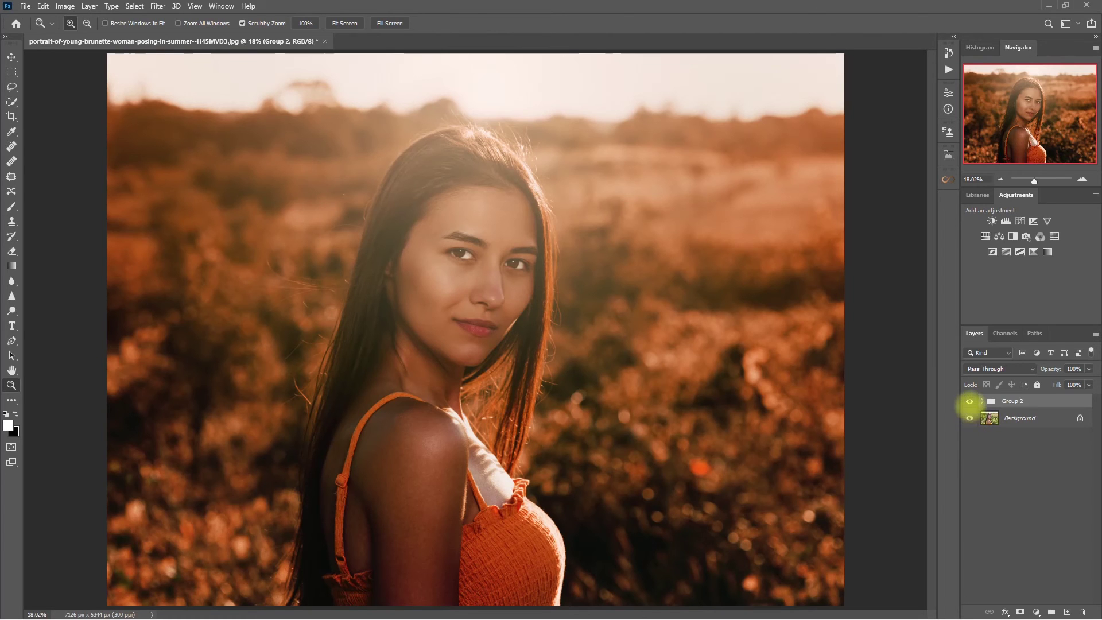
Toggle Group 2 on and off to compare the orange grade, including up close on the face
click(969, 400)
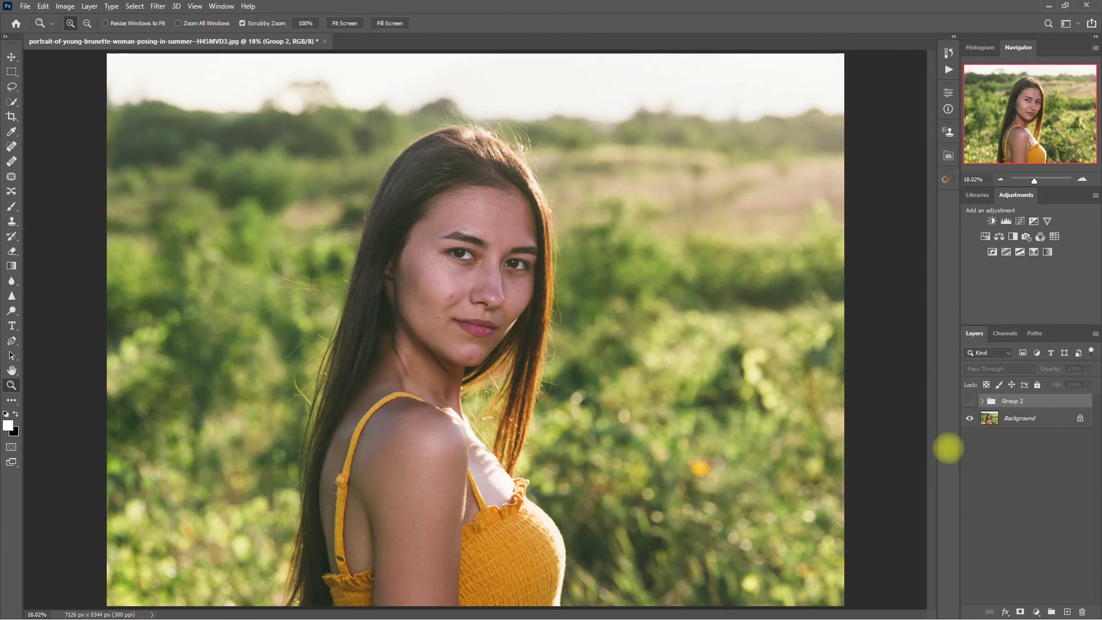
click(969, 401)
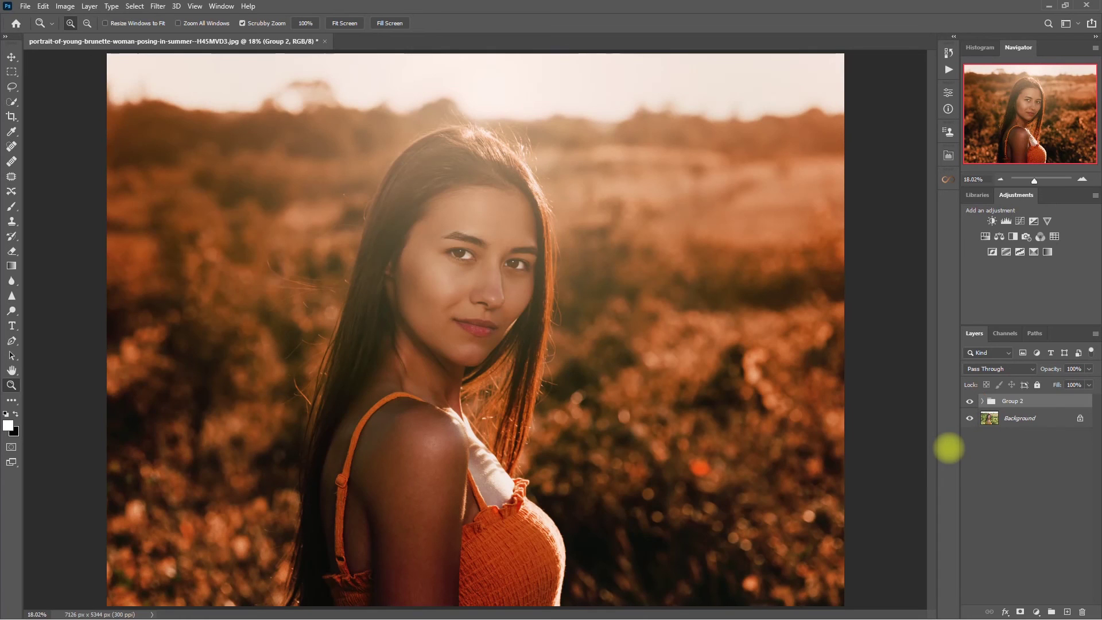
click(969, 400)
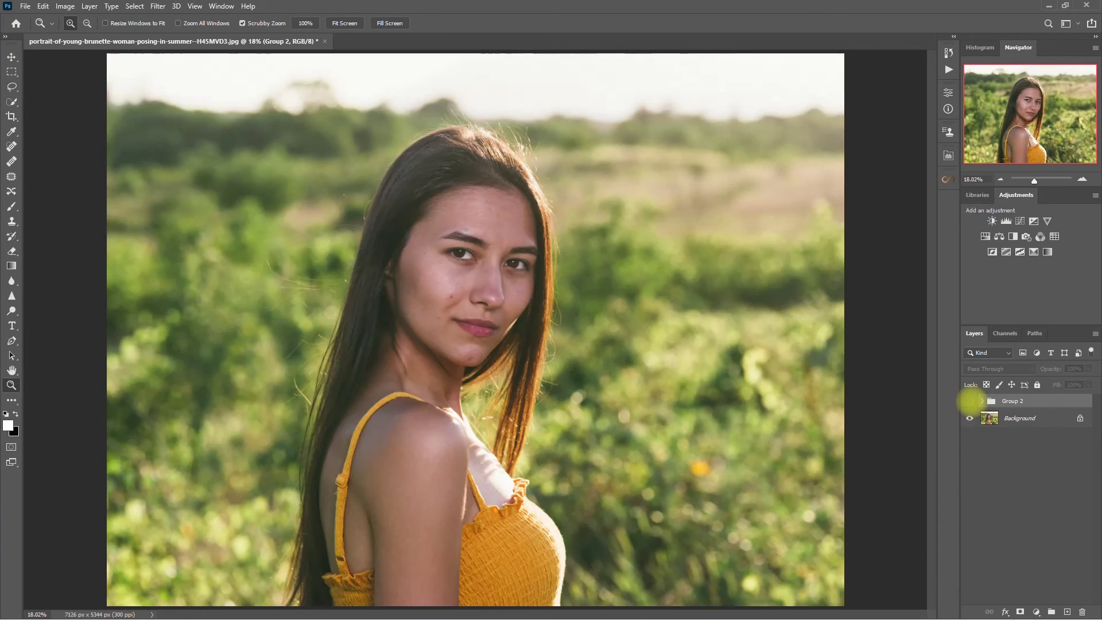
click(969, 401)
drag(580, 296, 669, 357)
click(969, 401)
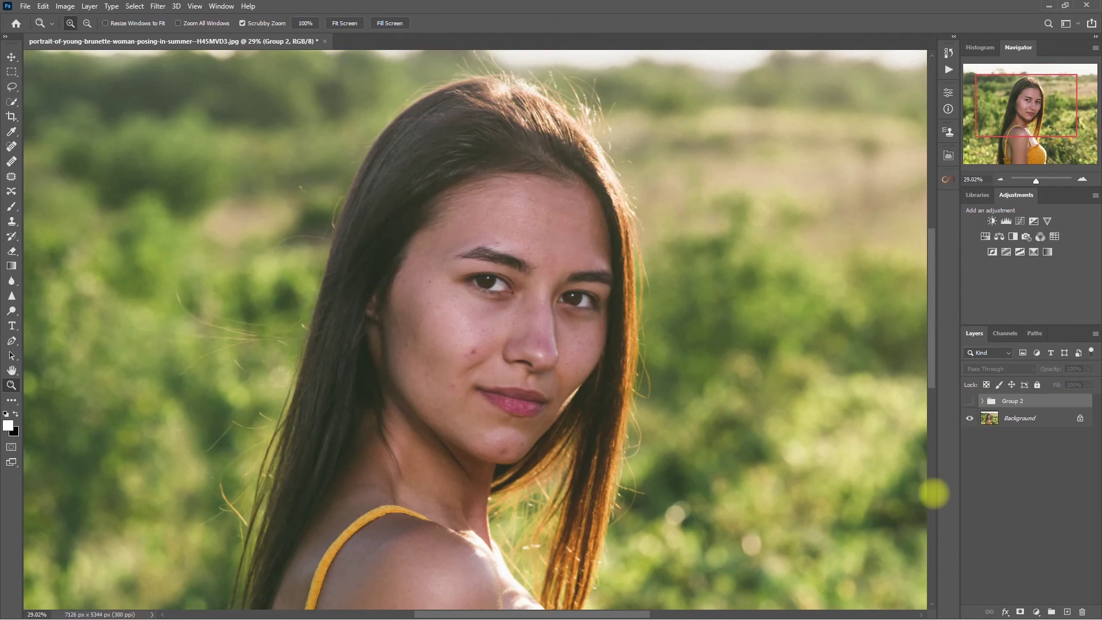
click(969, 400)
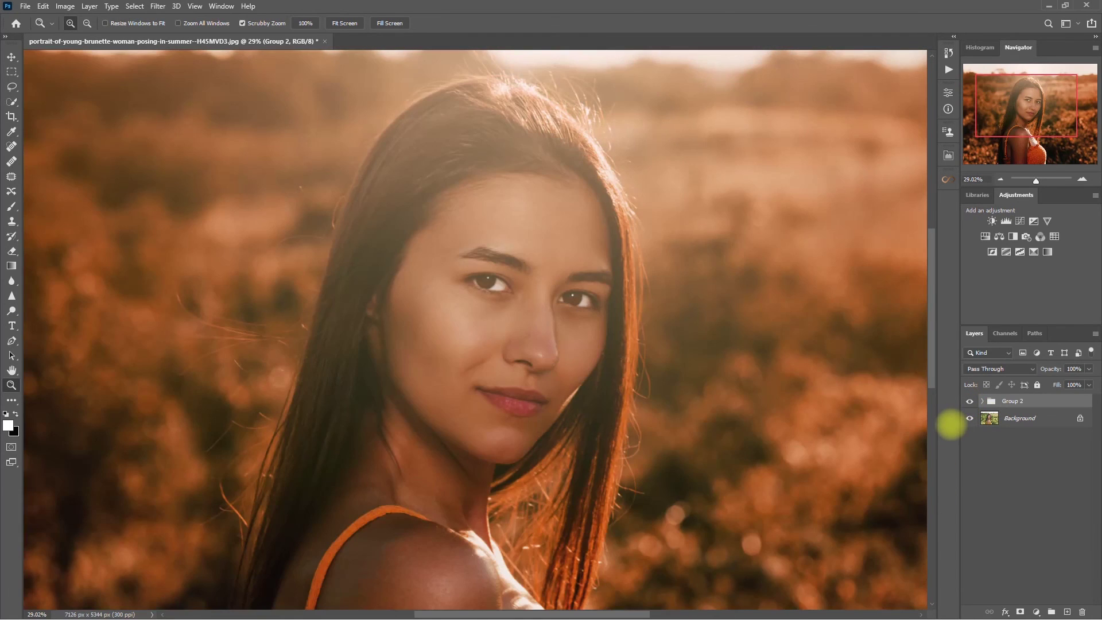
click(968, 400)
click(969, 401)
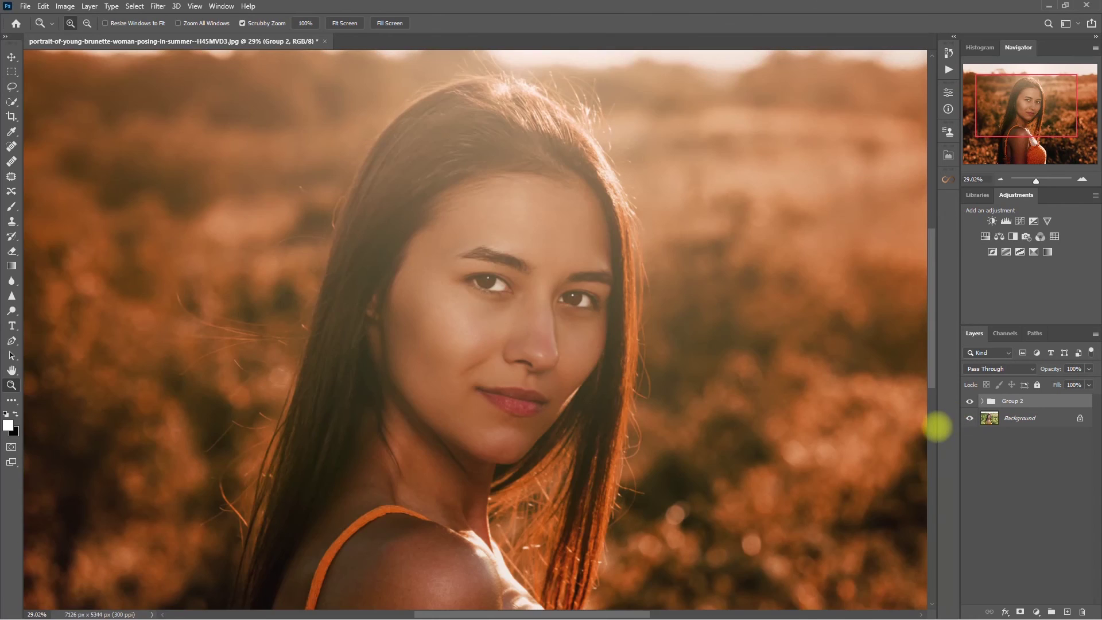
key(ctrl+0)
Open Retouch Pro's FINISH section and expand the SAVE PHOTO options
click(948, 155)
click(918, 221)
click(878, 317)
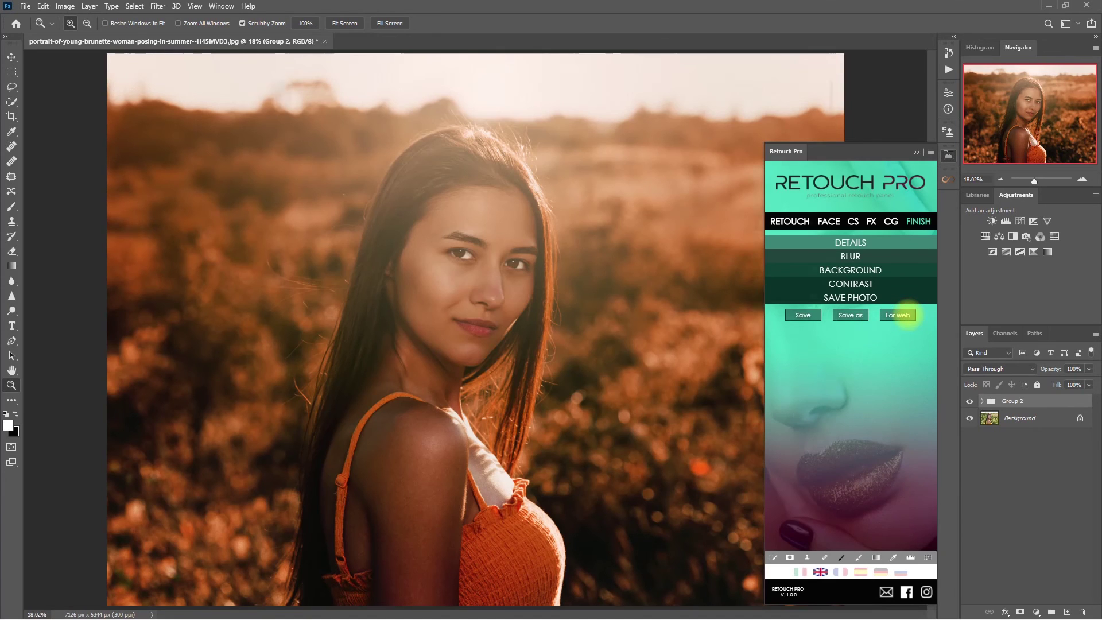
Export the portrait for web at 2048 px width as Retouch-Pro-Edit 2.jpg
click(898, 315)
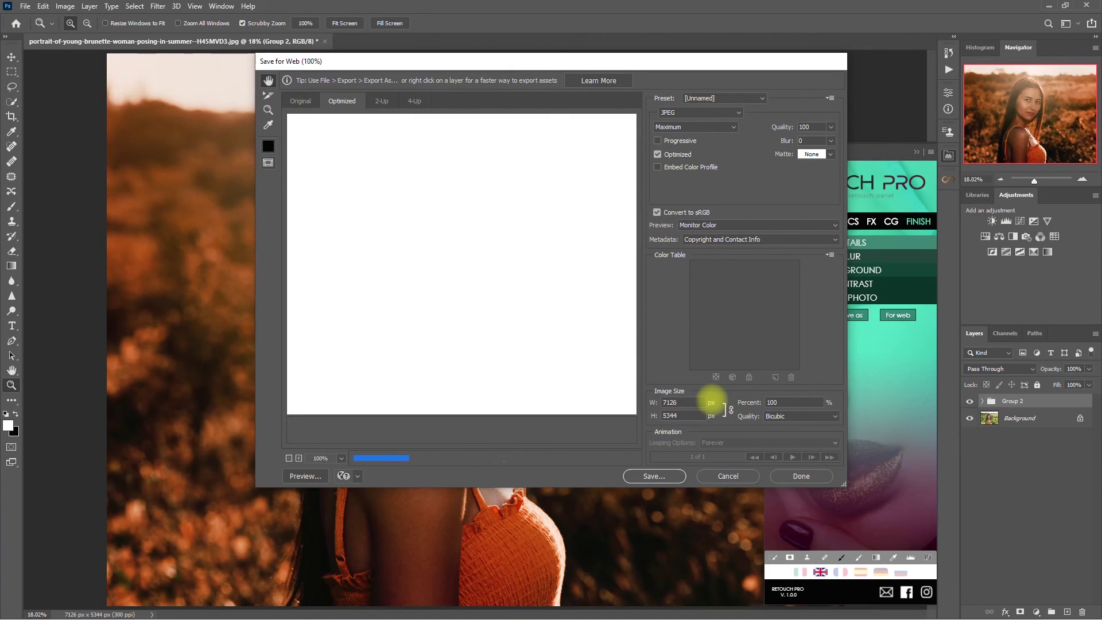
double_click(691, 402)
text(204)
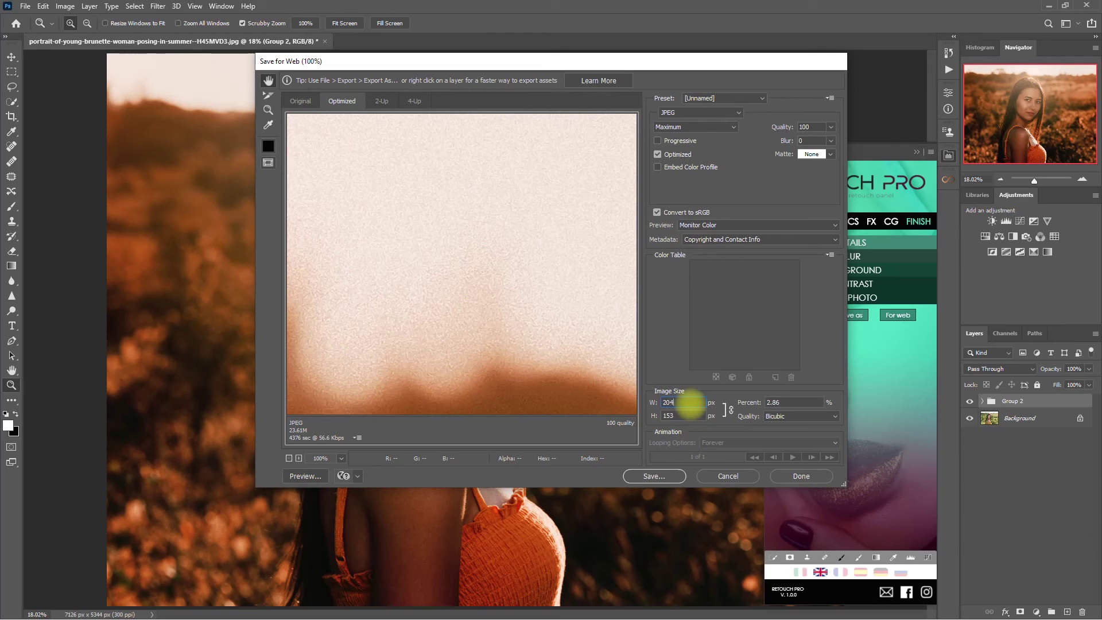
text(8)
click(670, 475)
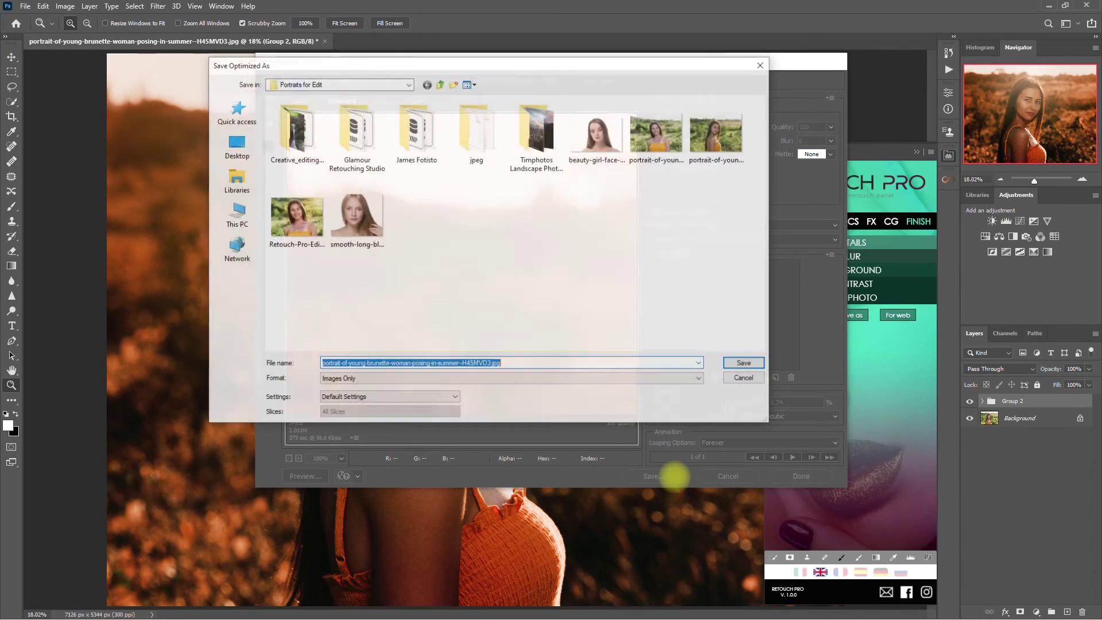
text(R)
key(Down)
key(Return)
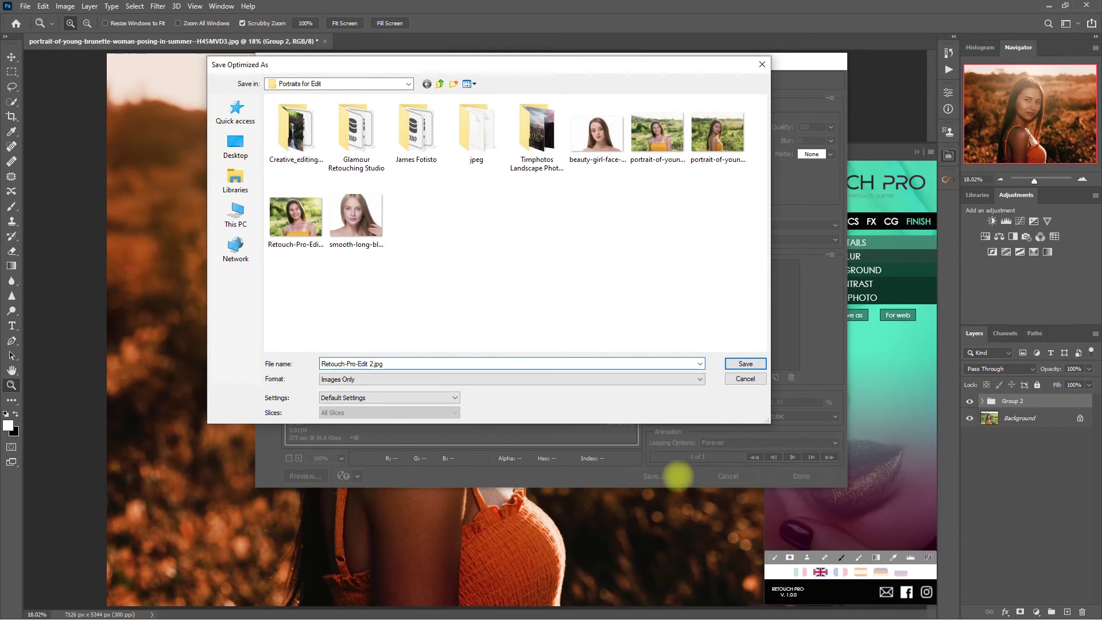
click(745, 363)
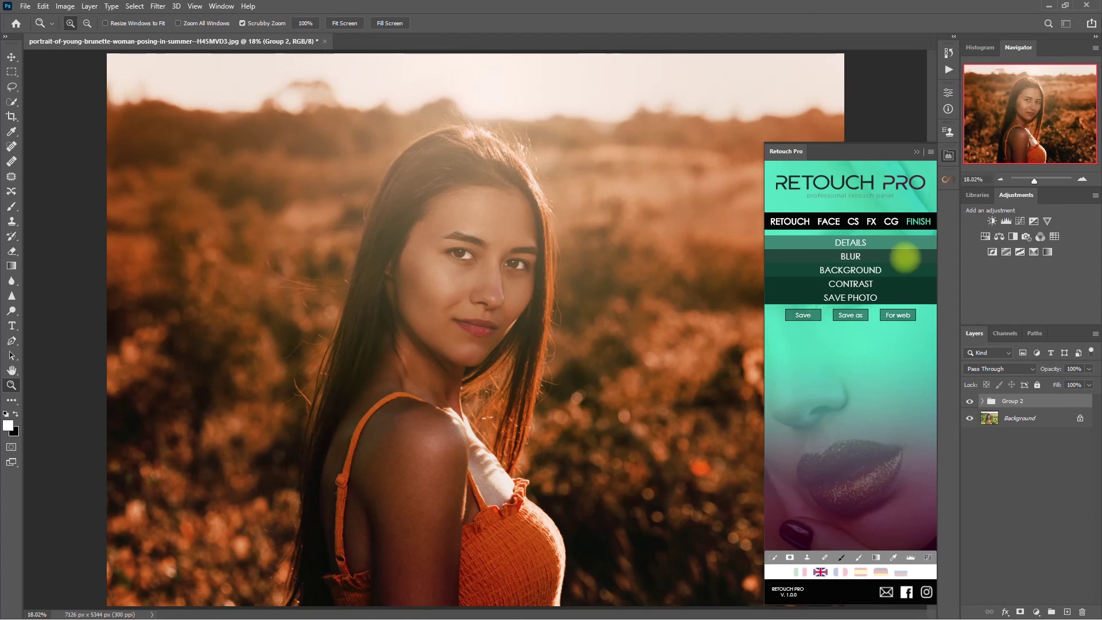
click(915, 151)
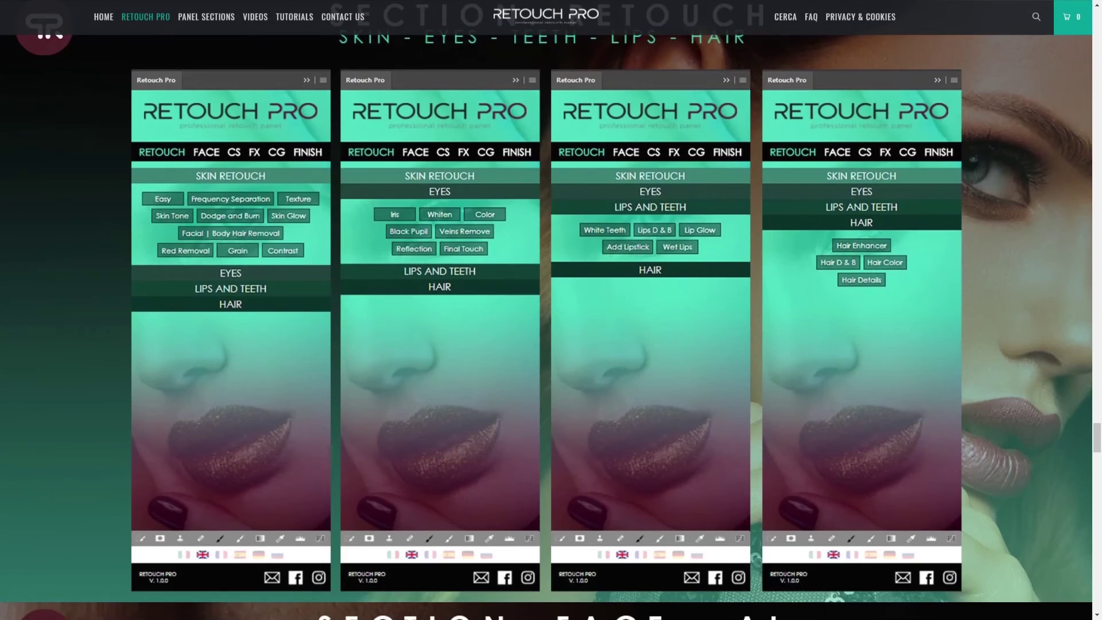
Scroll the Retouch Pro page past the Face, Clothes, Color Grading, FX and Finish sections
scroll(546, 327, down, 10)
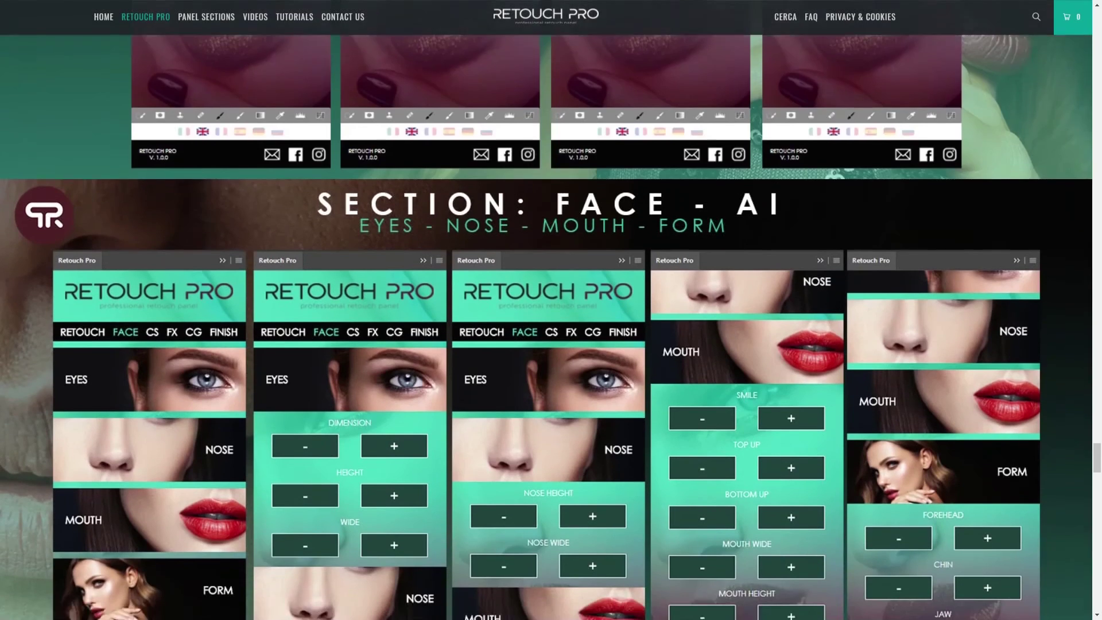
scroll(546, 310, down, 10)
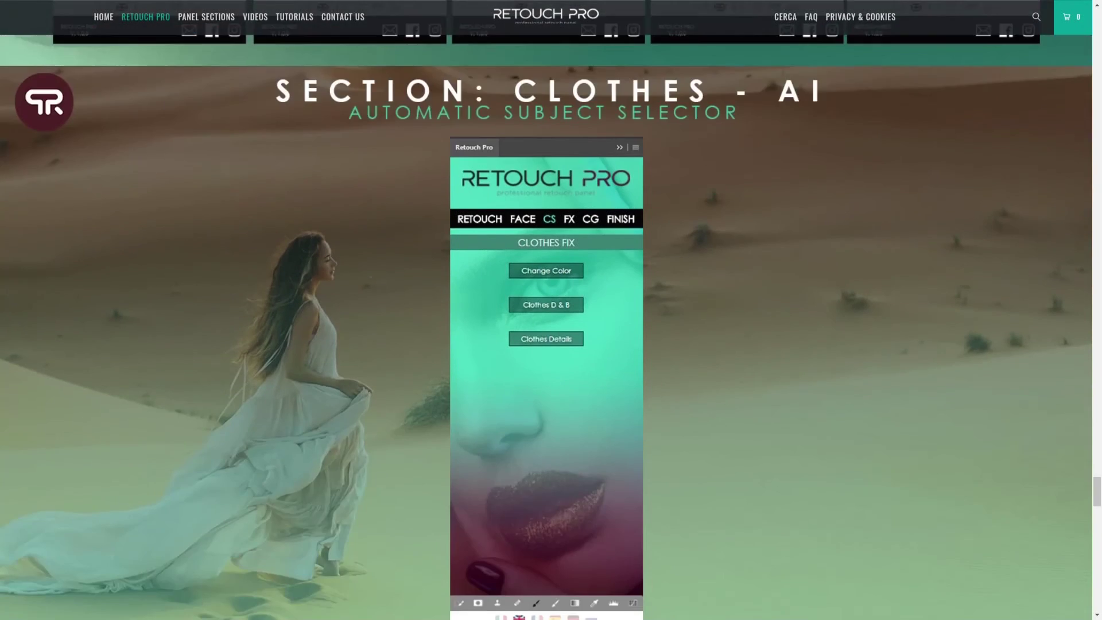
scroll(546, 310, down, 10)
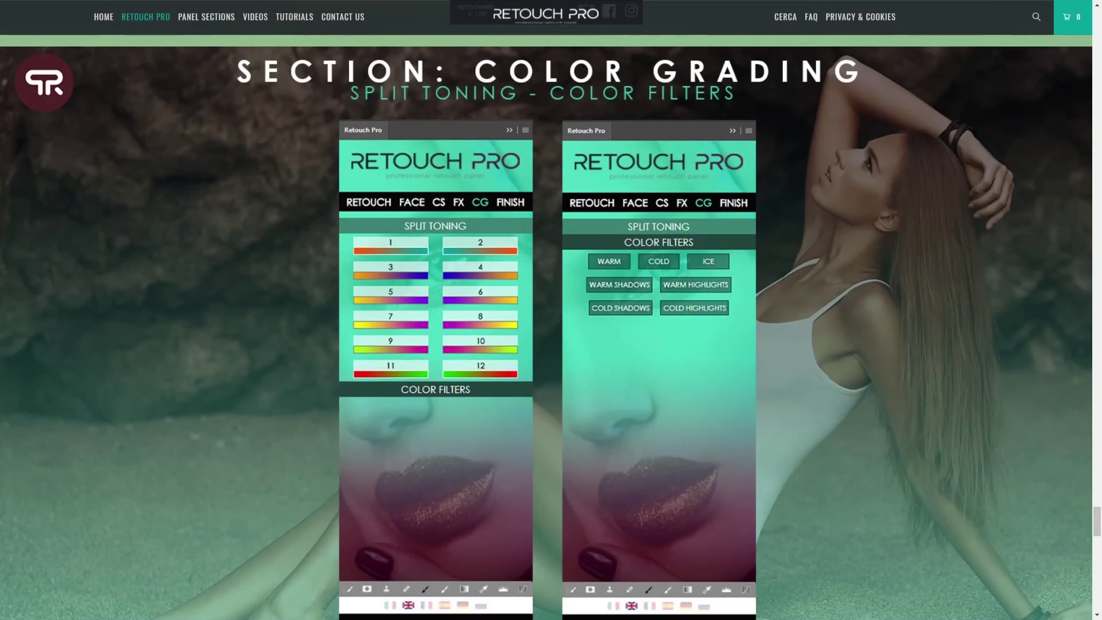
scroll(546, 327, down, 10)
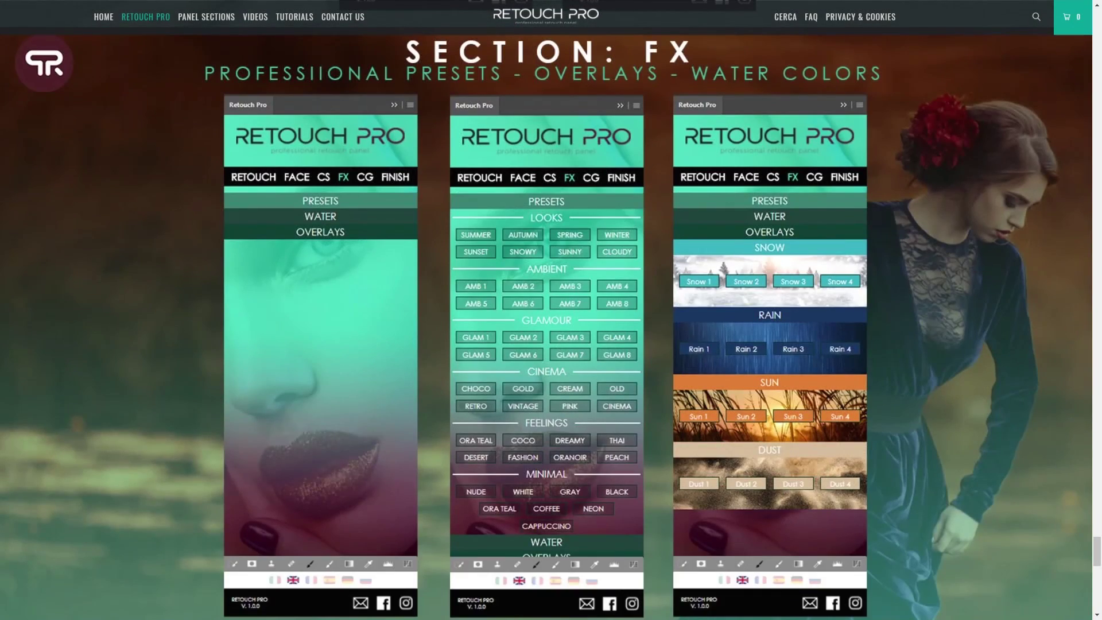
scroll(546, 310, down, 10)
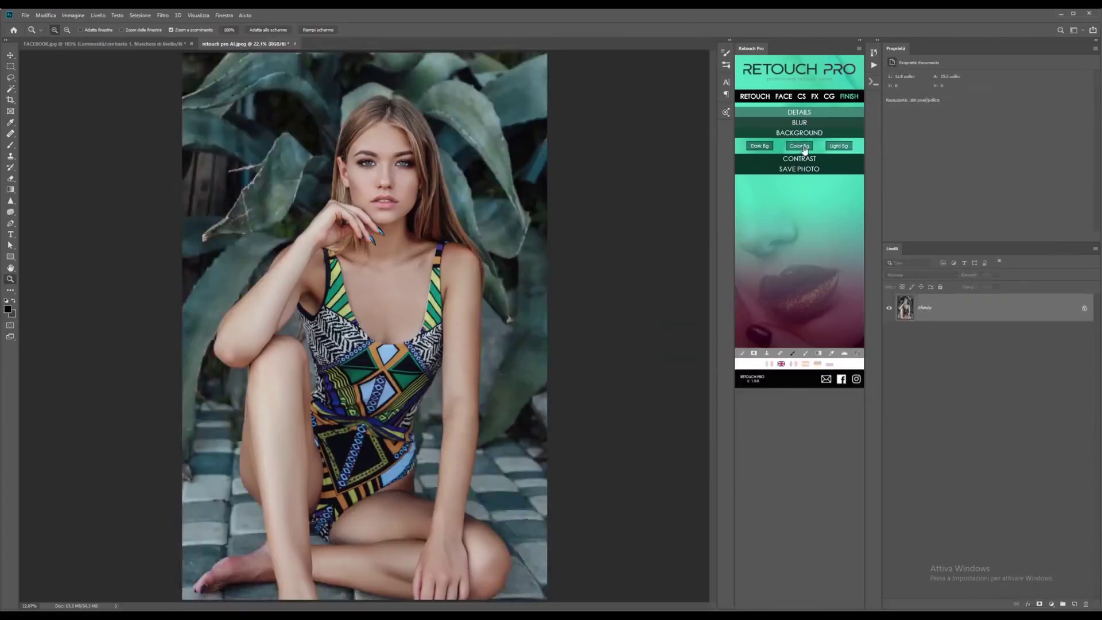